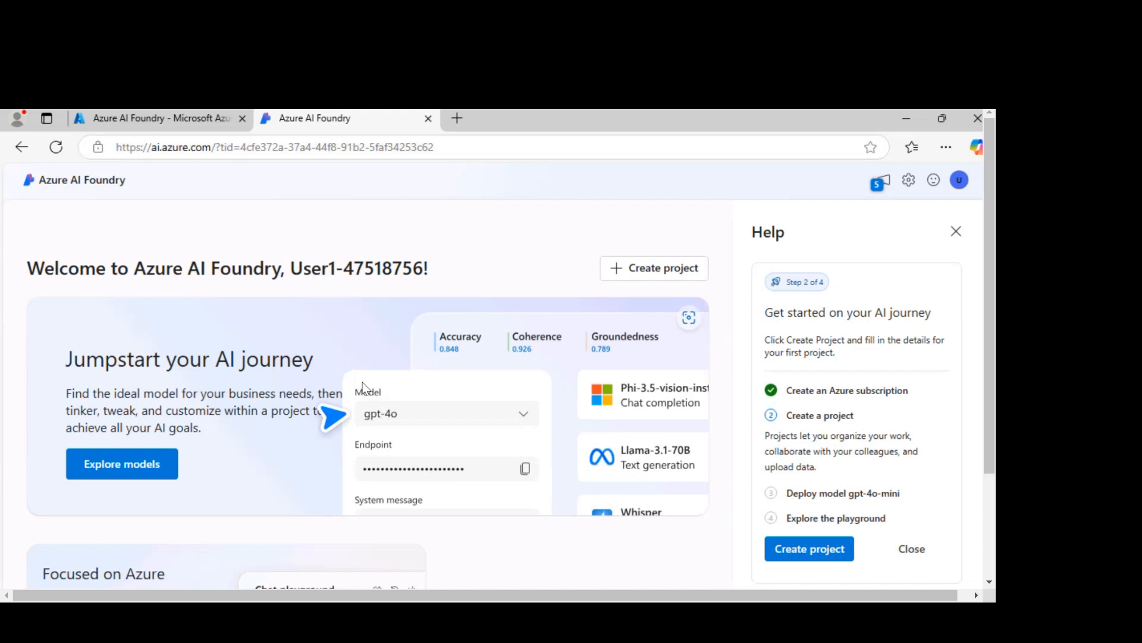
Start a new Azure AI Foundry project and name it Project47518756
{"action": "left_click", "coordinate": [798, 551]}
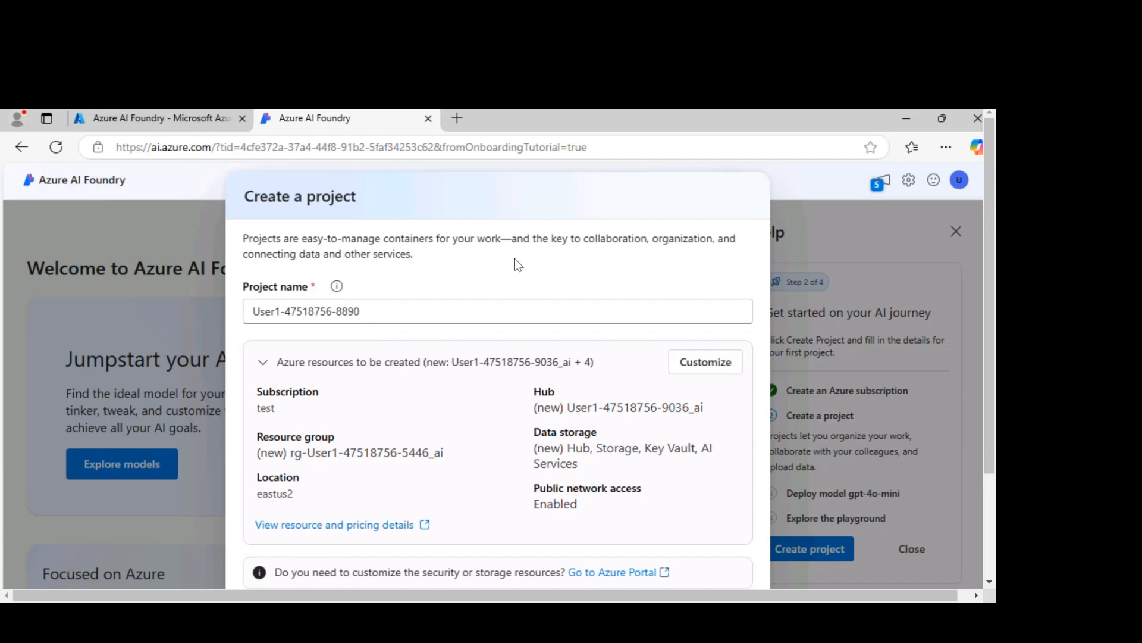
{"action": "left_click_drag", "start_coordinate": [377, 316], "coordinate": [229, 298]}
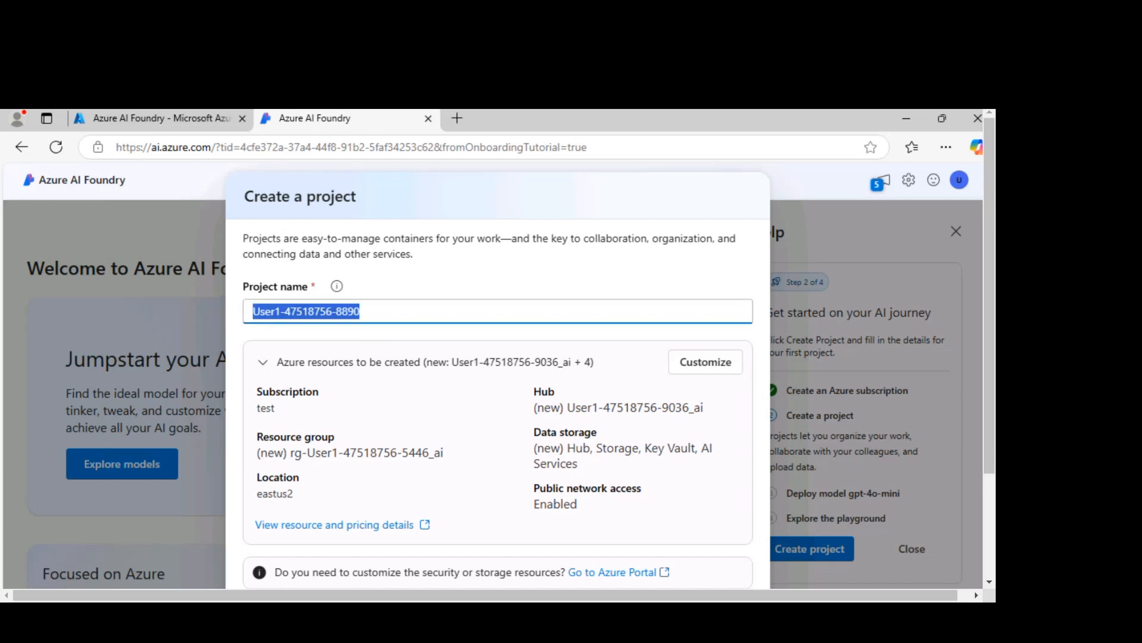
{"action": "type", "text": "Project47518756"}
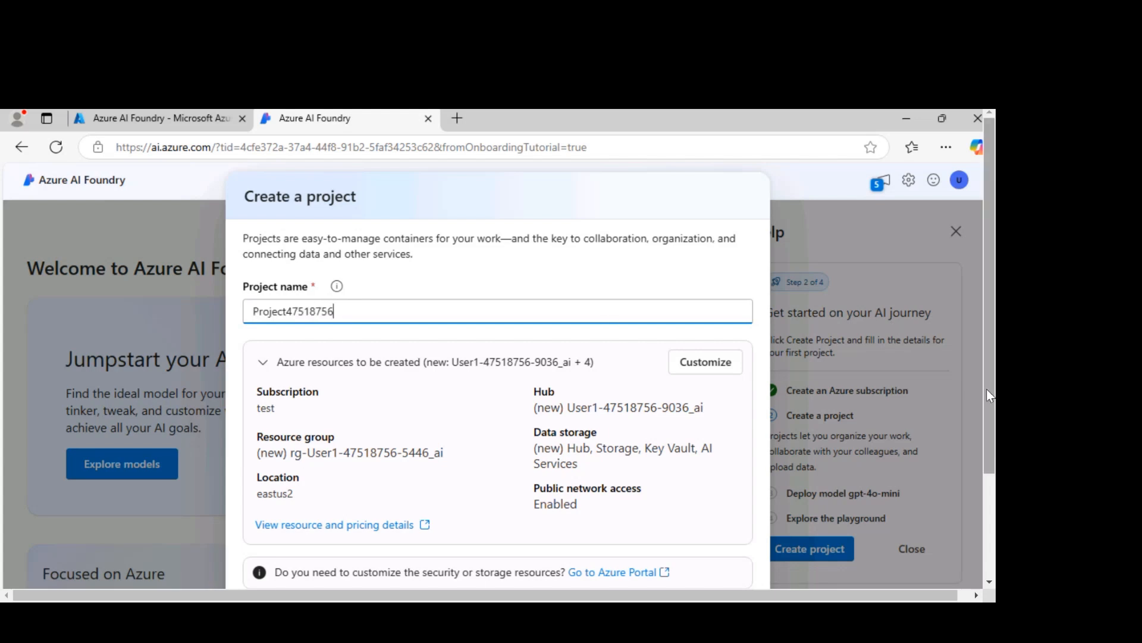
Customize the project's hub, naming it Hub47518756 and choosing the existing resource group ResourceGroup1
{"action": "left_click_drag", "start_coordinate": [987, 388], "coordinate": [992, 437]}
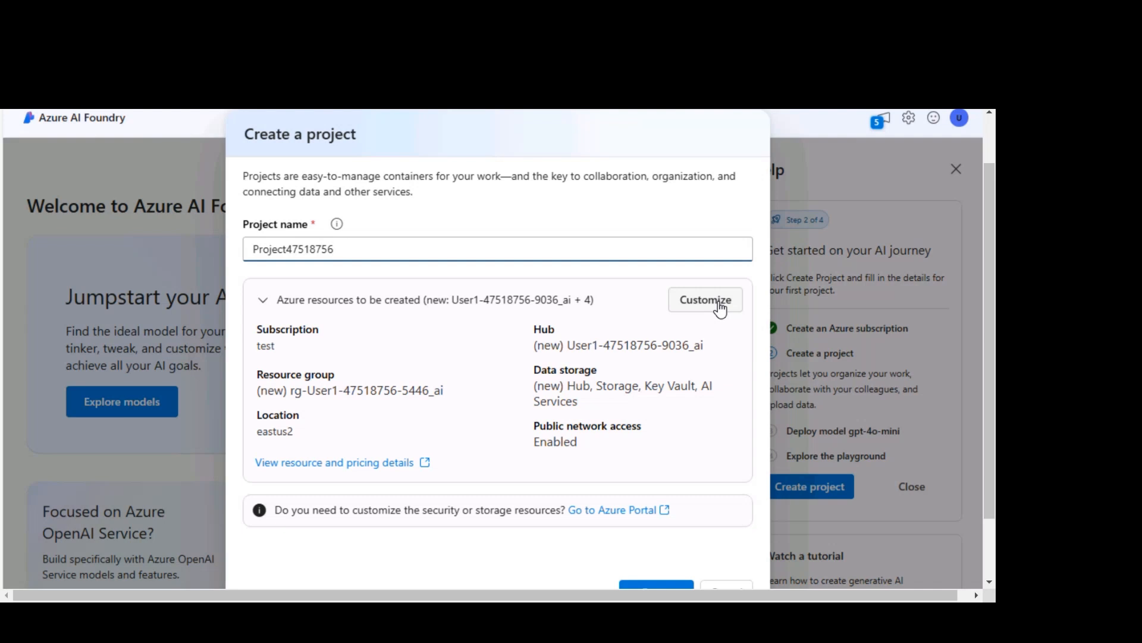
{"action": "left_click", "coordinate": [716, 302]}
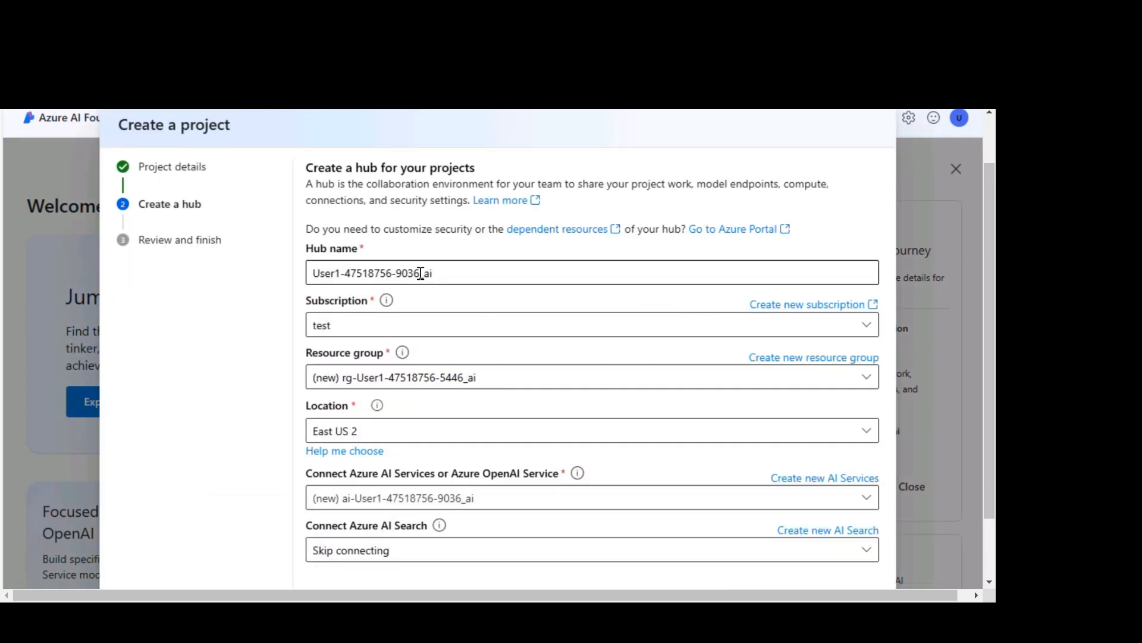
{"action": "left_click_drag", "start_coordinate": [429, 274], "coordinate": [235, 271]}
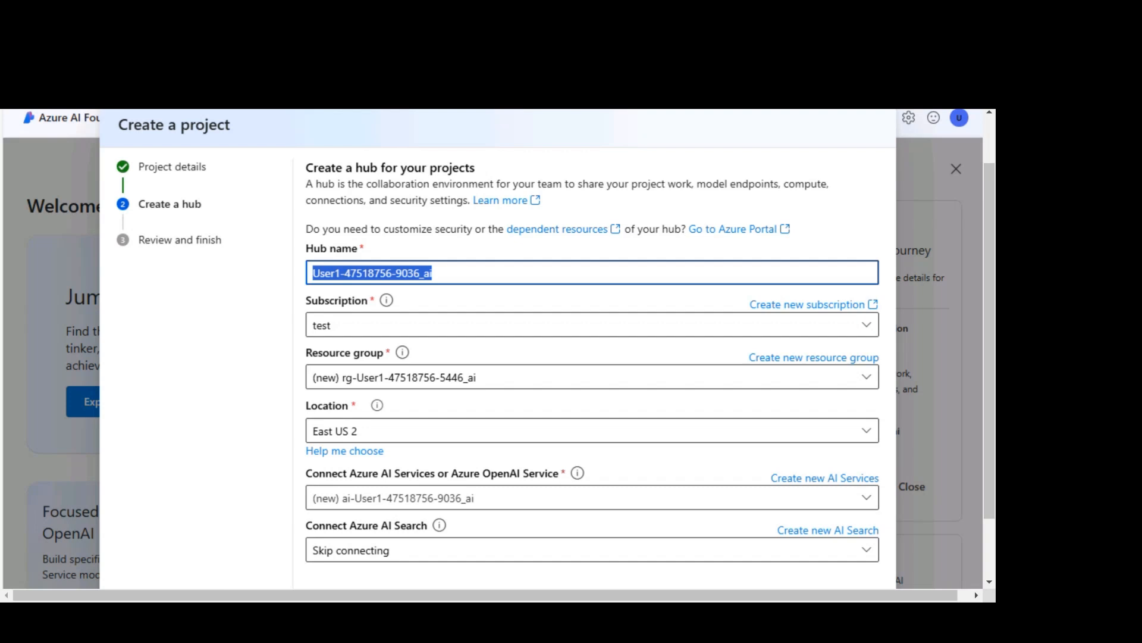
{"action": "type", "text": "Hub47518756"}
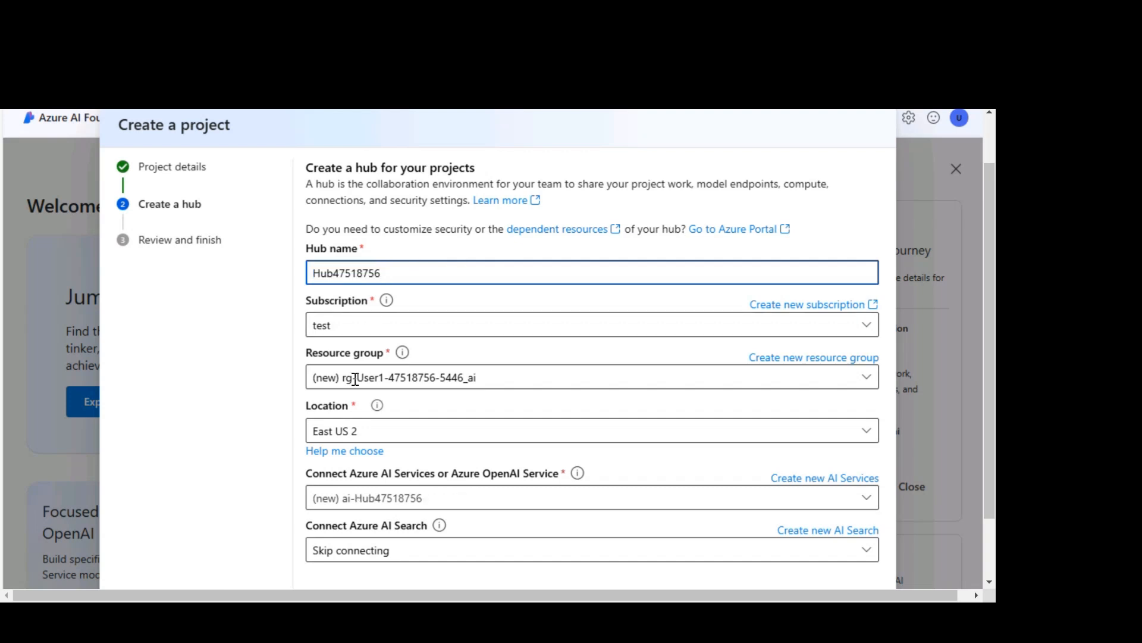
{"action": "left_click", "coordinate": [864, 381]}
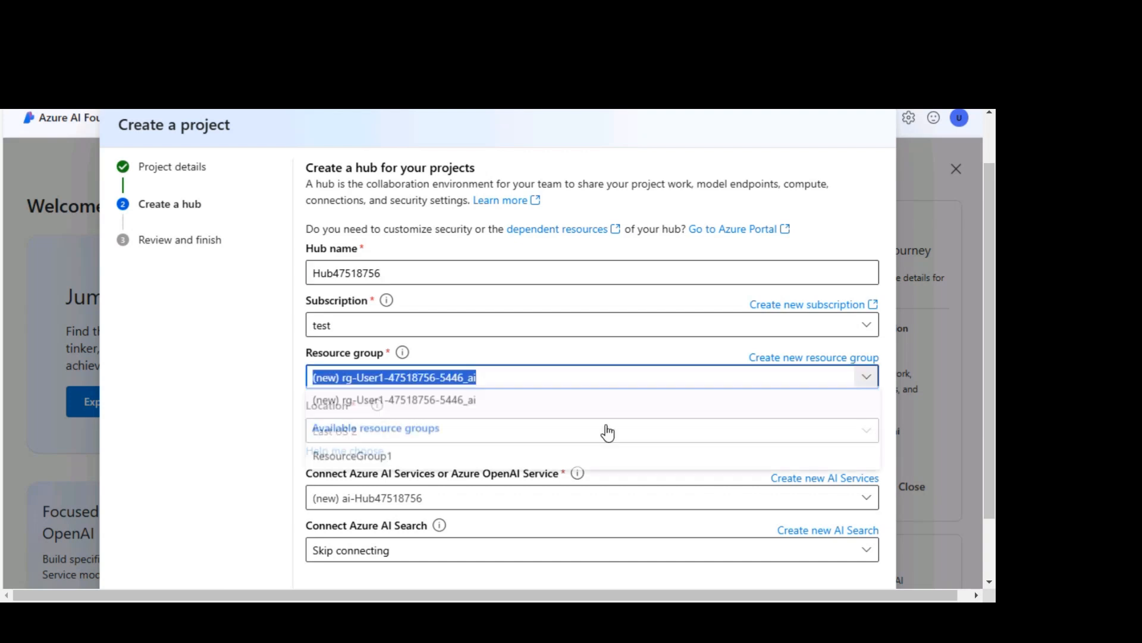
{"action": "left_click", "coordinate": [383, 456]}
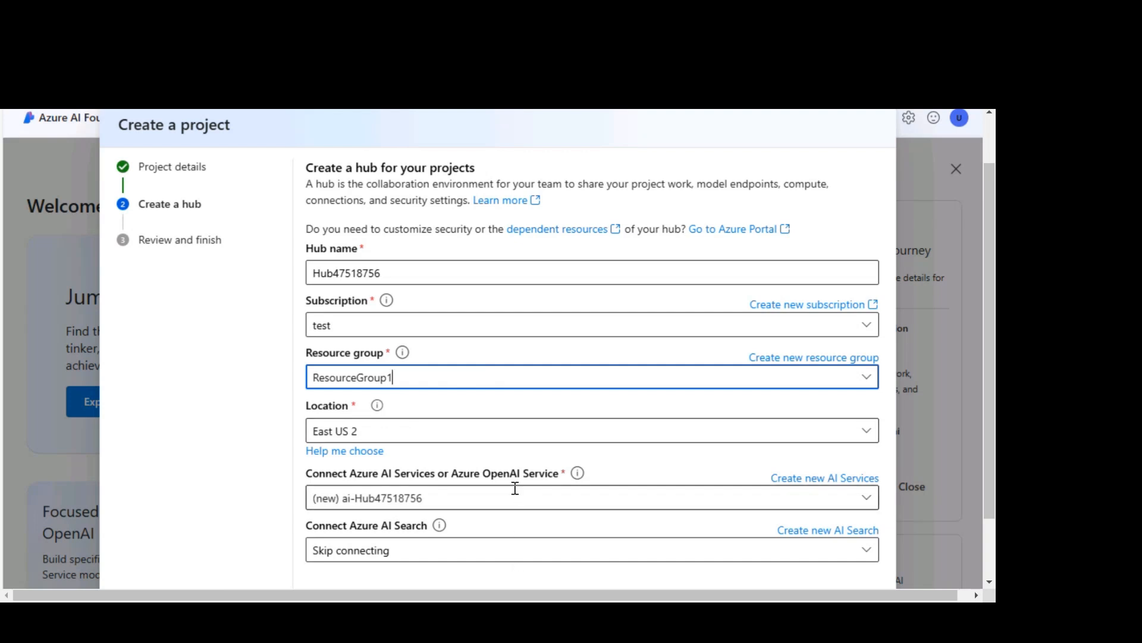
Have the location helper recommend a location for the gpt-35-turbo model and apply australiaeast to the hub
{"action": "left_click", "coordinate": [363, 451]}
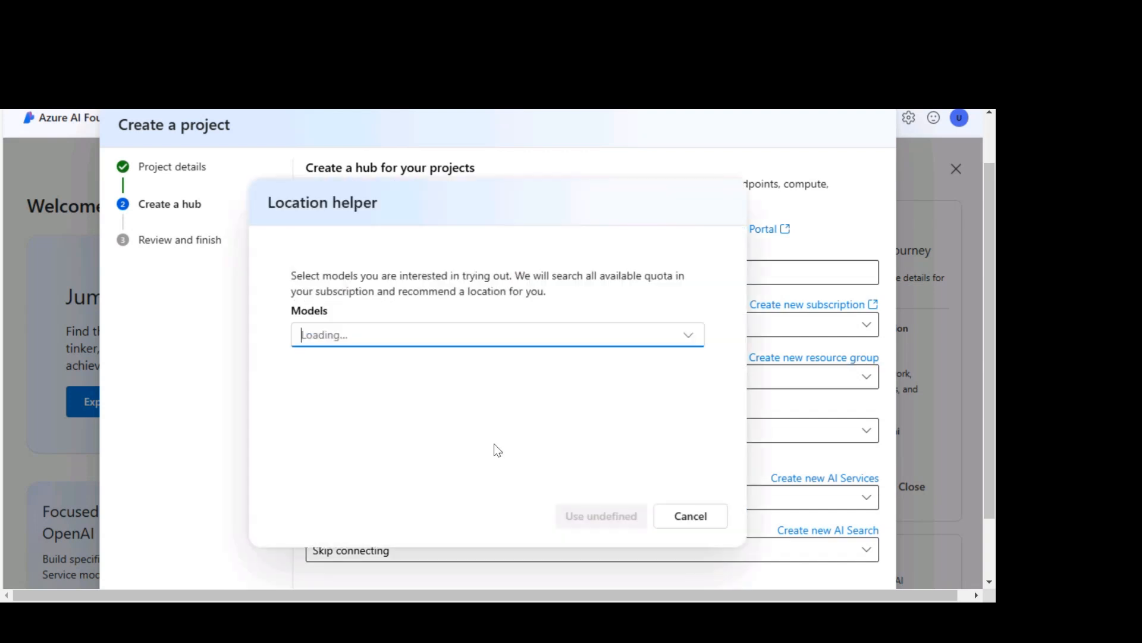
{"action": "left_click", "coordinate": [689, 337]}
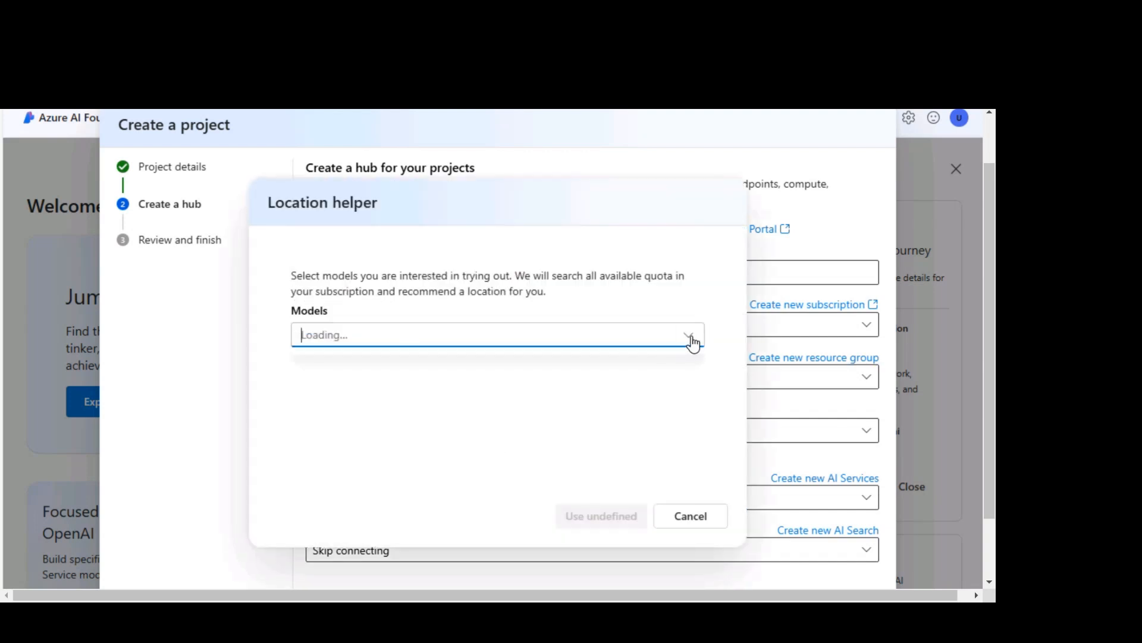
{"action": "left_click", "coordinate": [556, 331]}
{"action": "scroll", "coordinate": [562, 332], "scroll_direction": "down", "scroll_amount": 8}
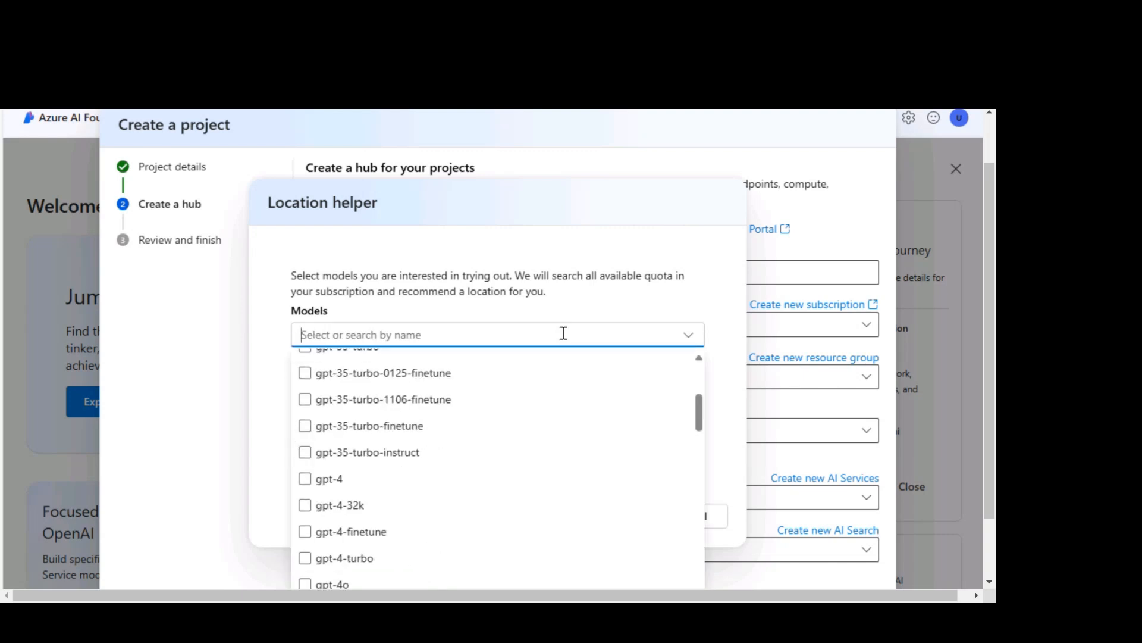
{"action": "type", "text": "g"}
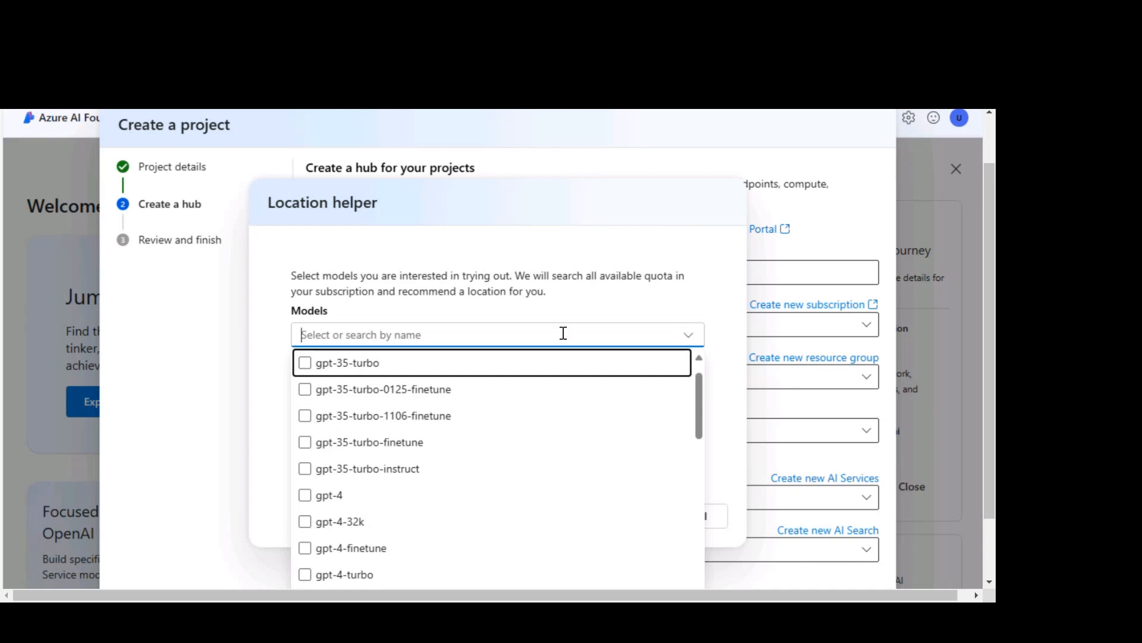
{"action": "type", "text": "t"}
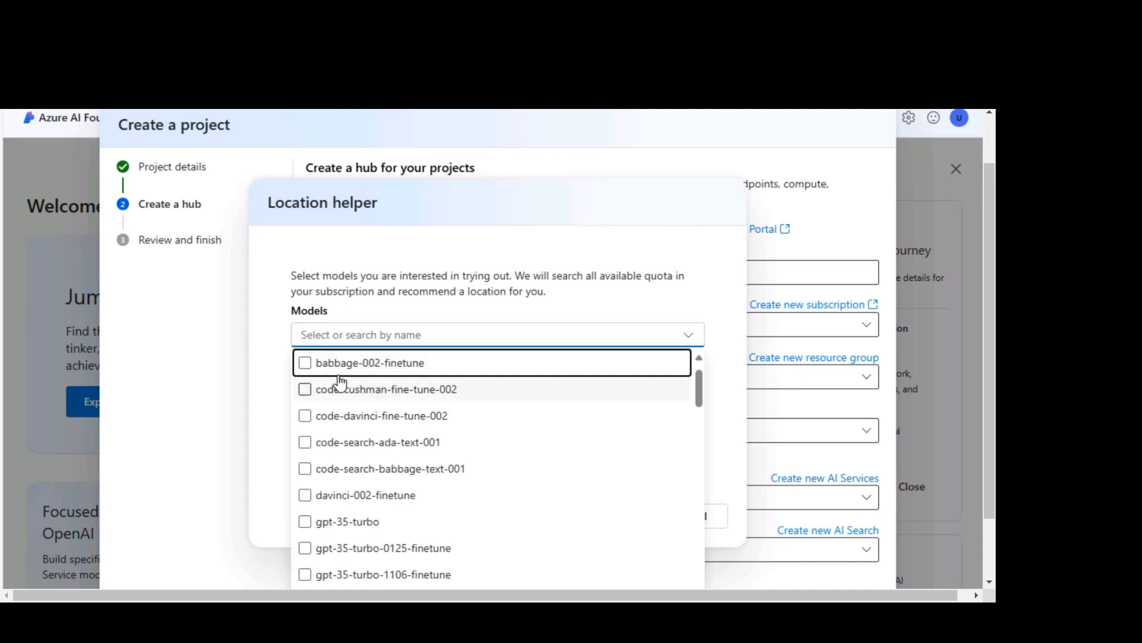
{"action": "left_click", "coordinate": [307, 523]}
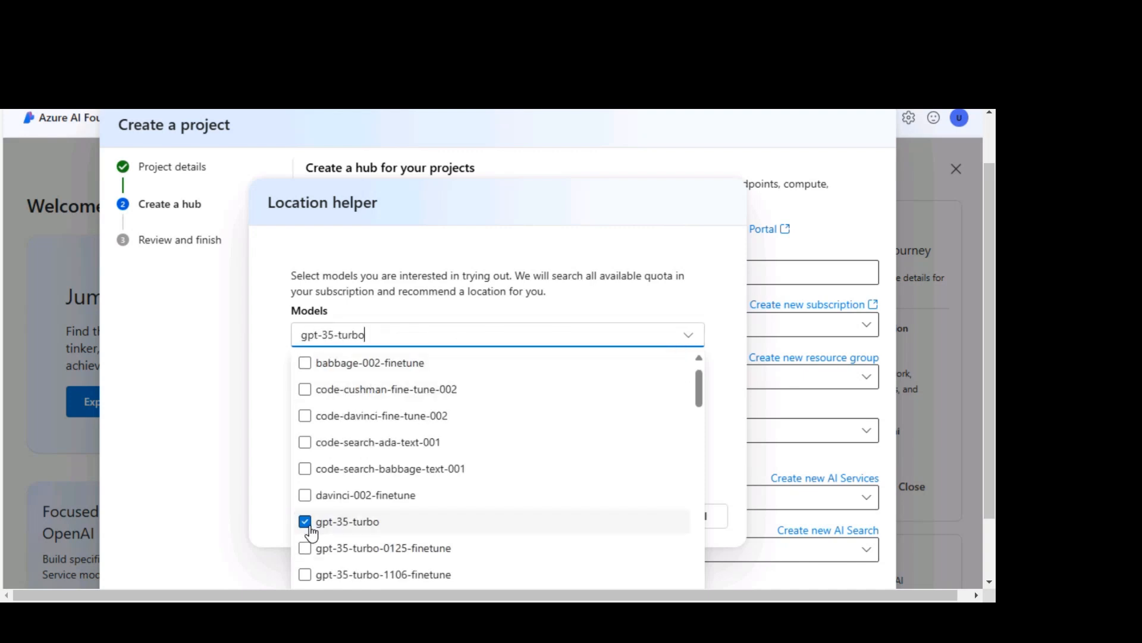
{"action": "left_click", "coordinate": [711, 443]}
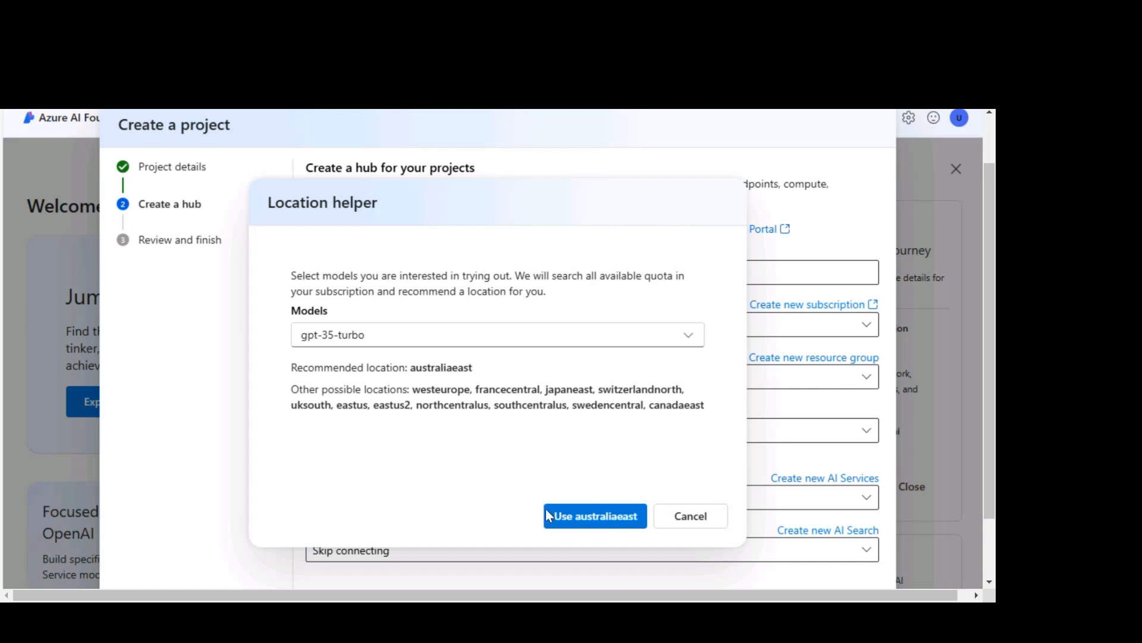
{"action": "left_click", "coordinate": [559, 516]}
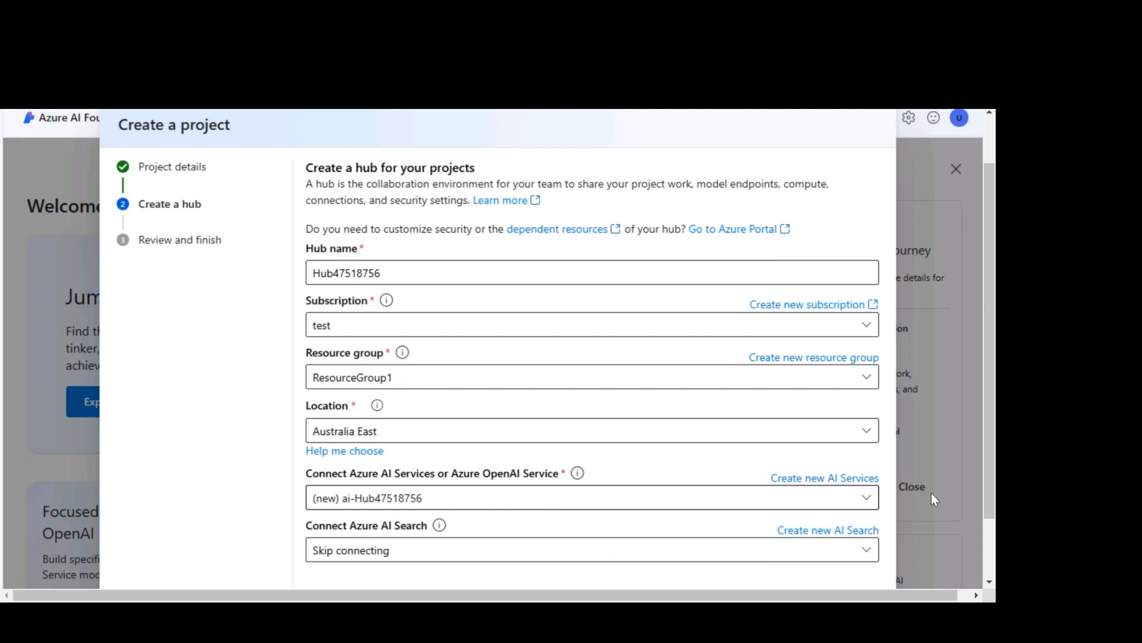
Proceed to the review of the hub and project settings and create the resources
{"action": "left_click_drag", "start_coordinate": [988, 501], "coordinate": [984, 555]}
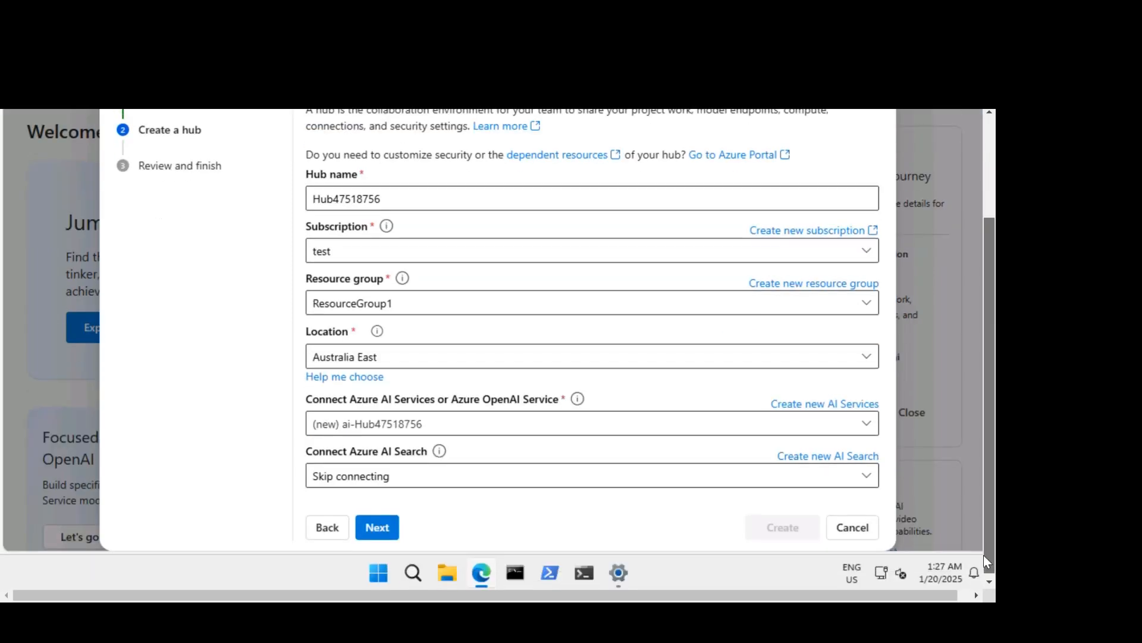
{"action": "left_click", "coordinate": [375, 539]}
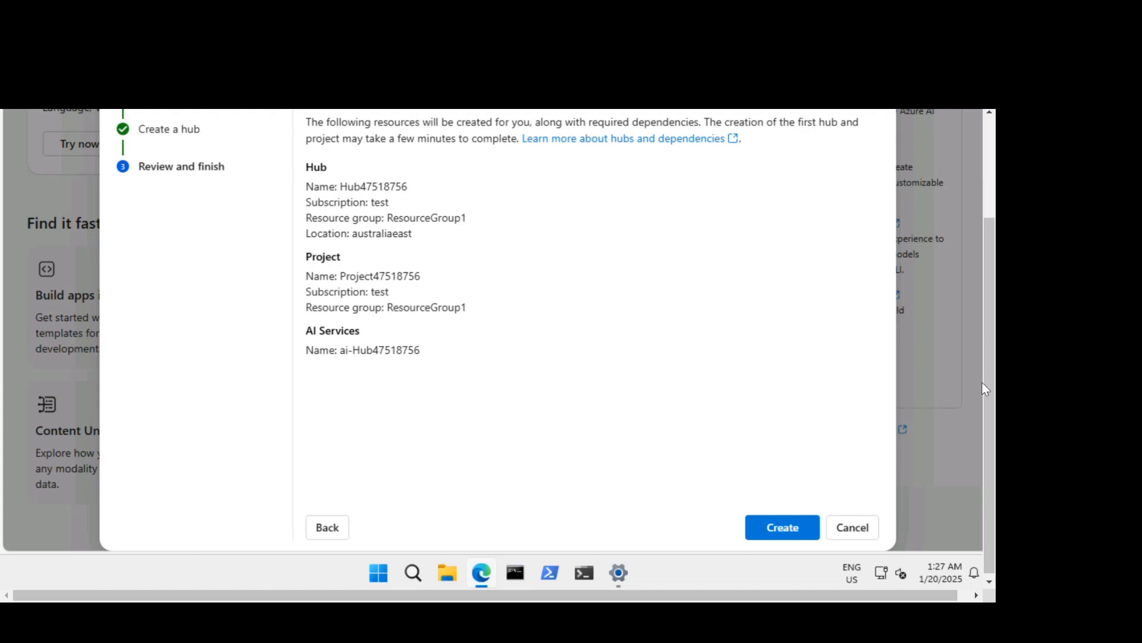
{"action": "left_click_drag", "start_coordinate": [990, 410], "coordinate": [995, 372]}
{"action": "left_click", "coordinate": [764, 584]}
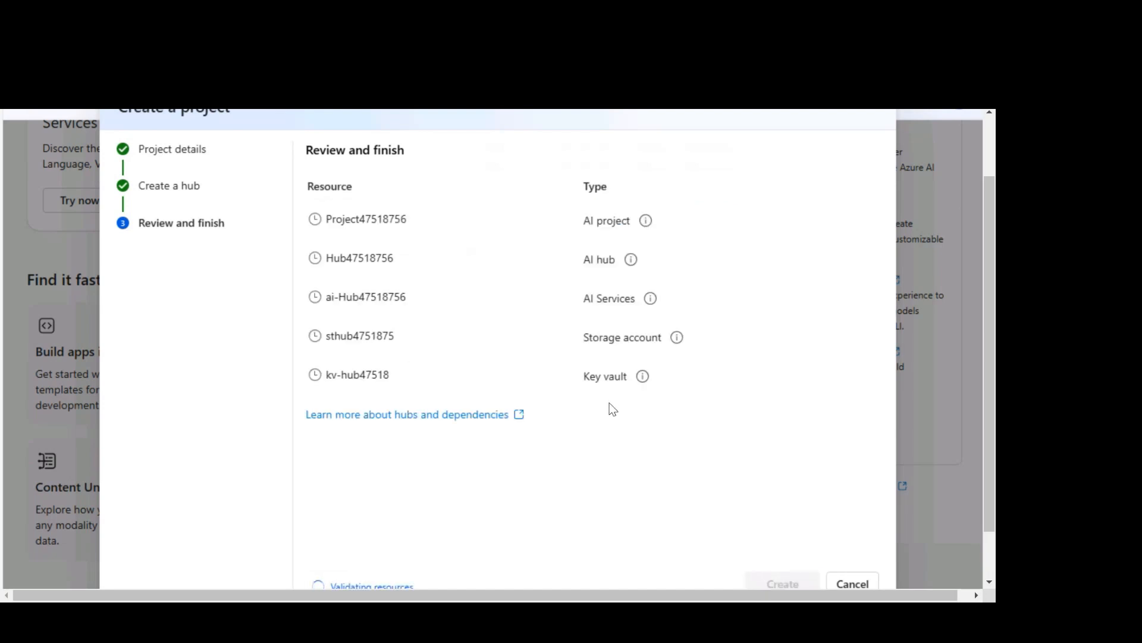
Dismiss the introductory tour on the new project's overview page
{"action": "left_click_drag", "start_coordinate": [992, 410], "coordinate": [992, 429]}
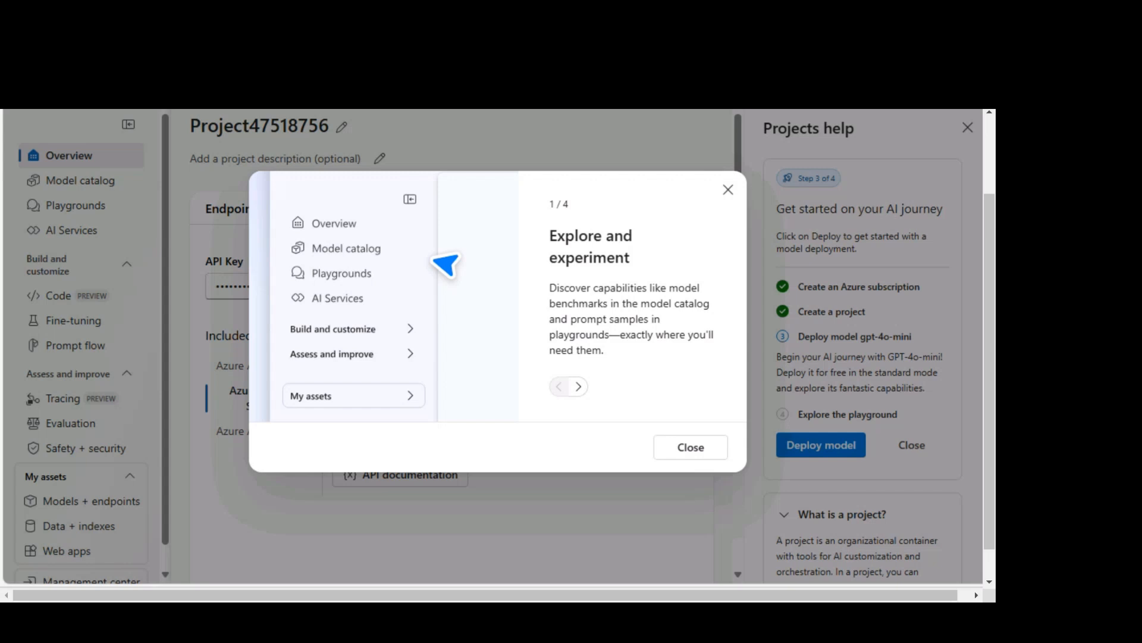
{"action": "left_click", "coordinate": [675, 445]}
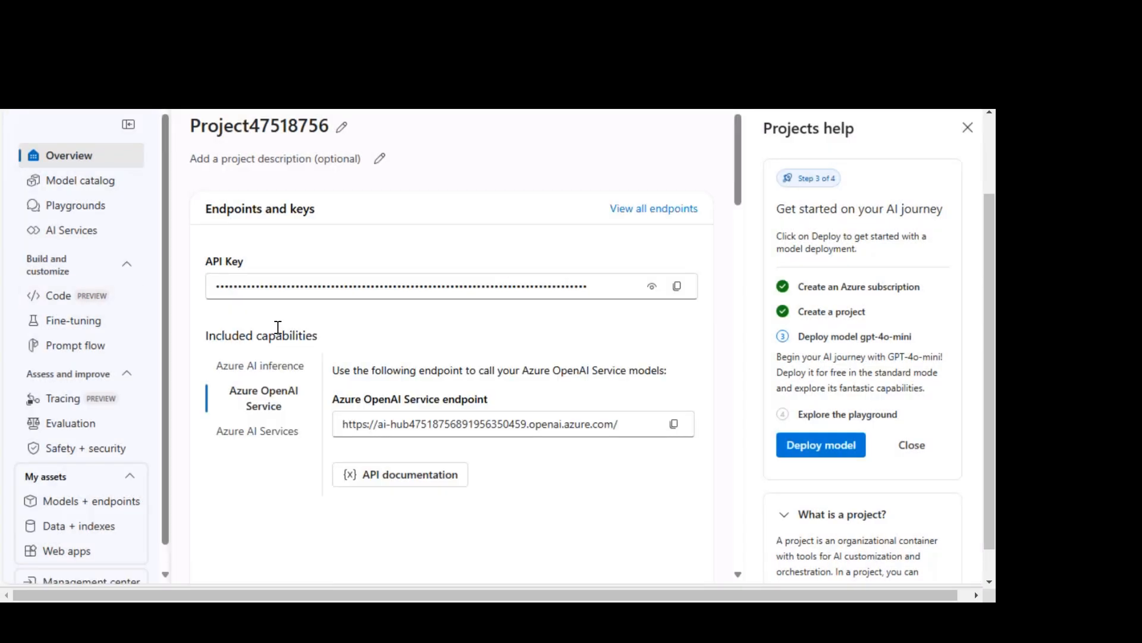
{"action": "left_click_drag", "start_coordinate": [991, 329], "coordinate": [994, 241]}
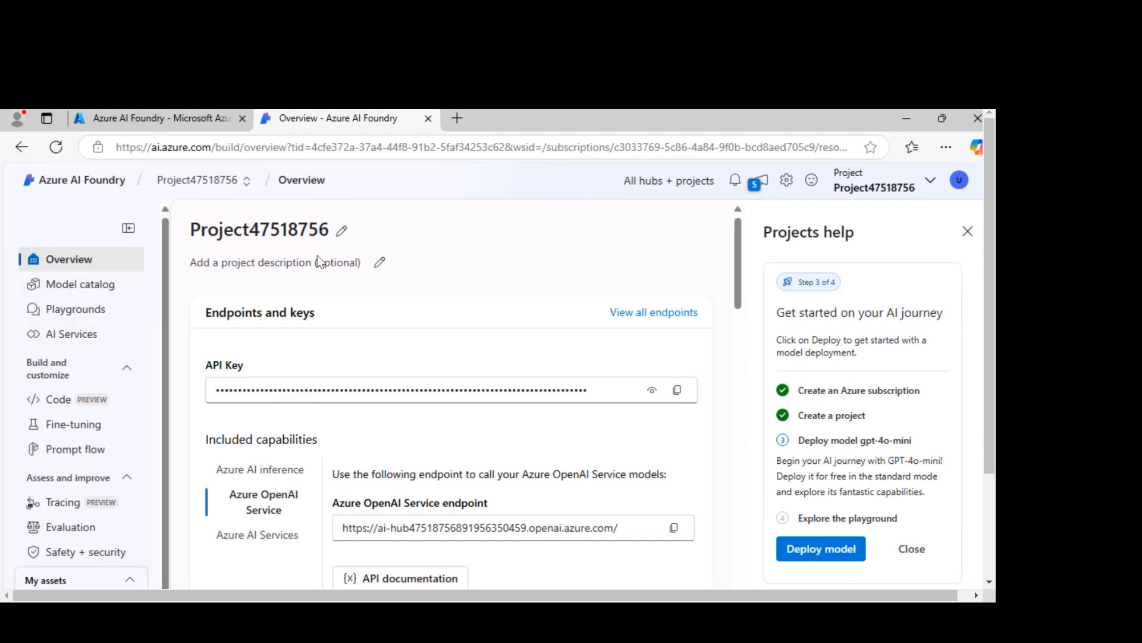
Switch to the Azure portal, open ResourceGroup1 from the test subscription's resource groups and examine the resources it contains
{"action": "left_click", "coordinate": [135, 116]}
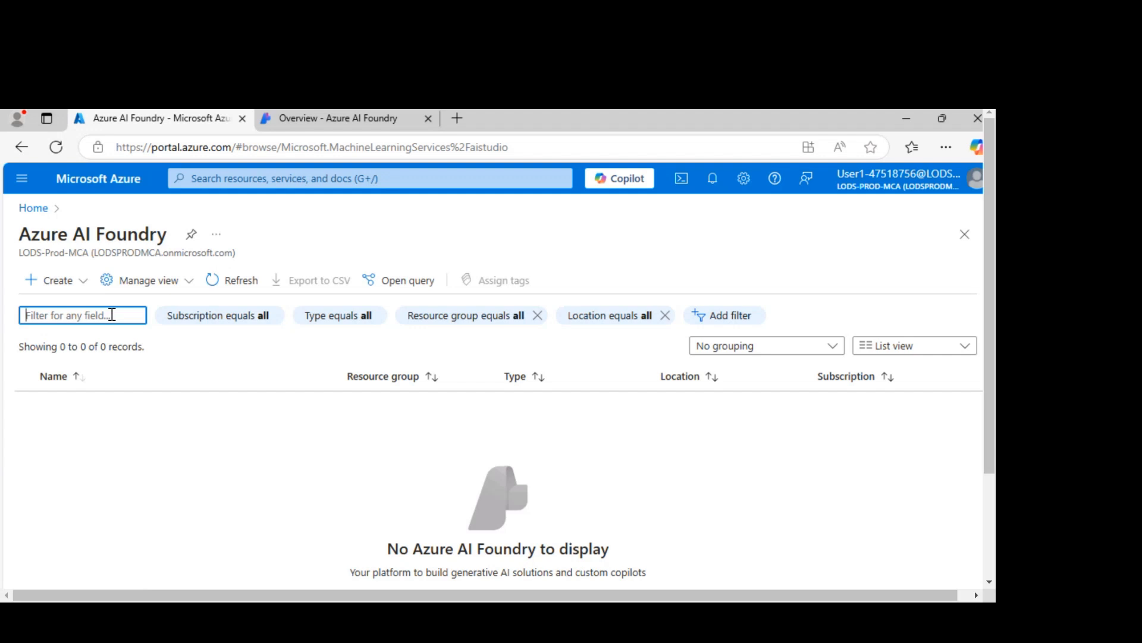
{"action": "left_click", "coordinate": [33, 207]}
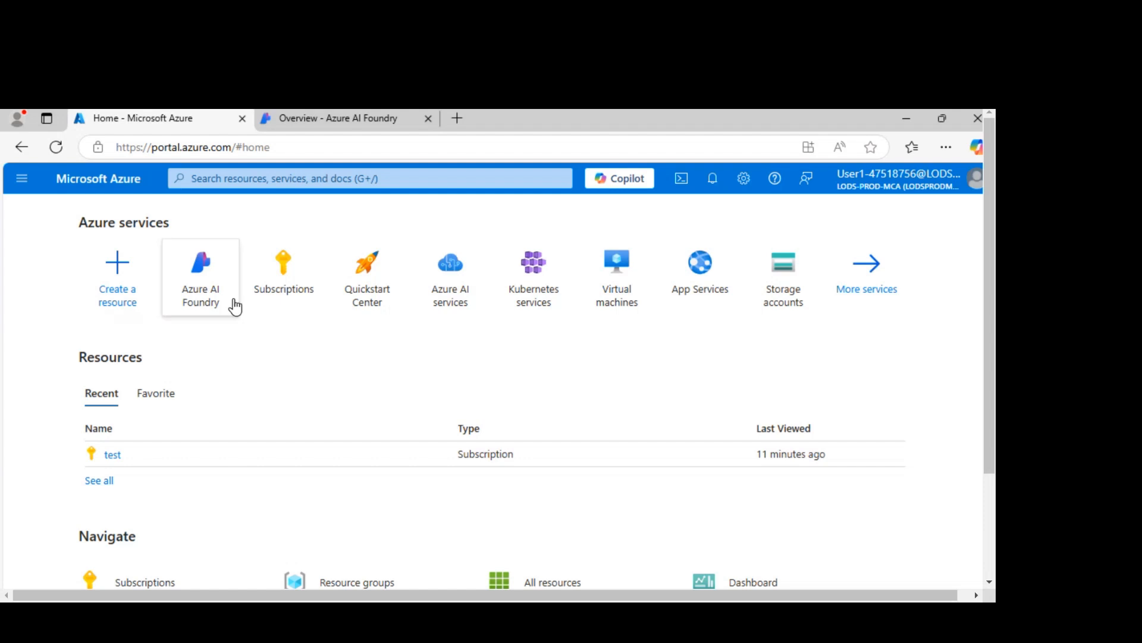
{"action": "left_click", "coordinate": [113, 458]}
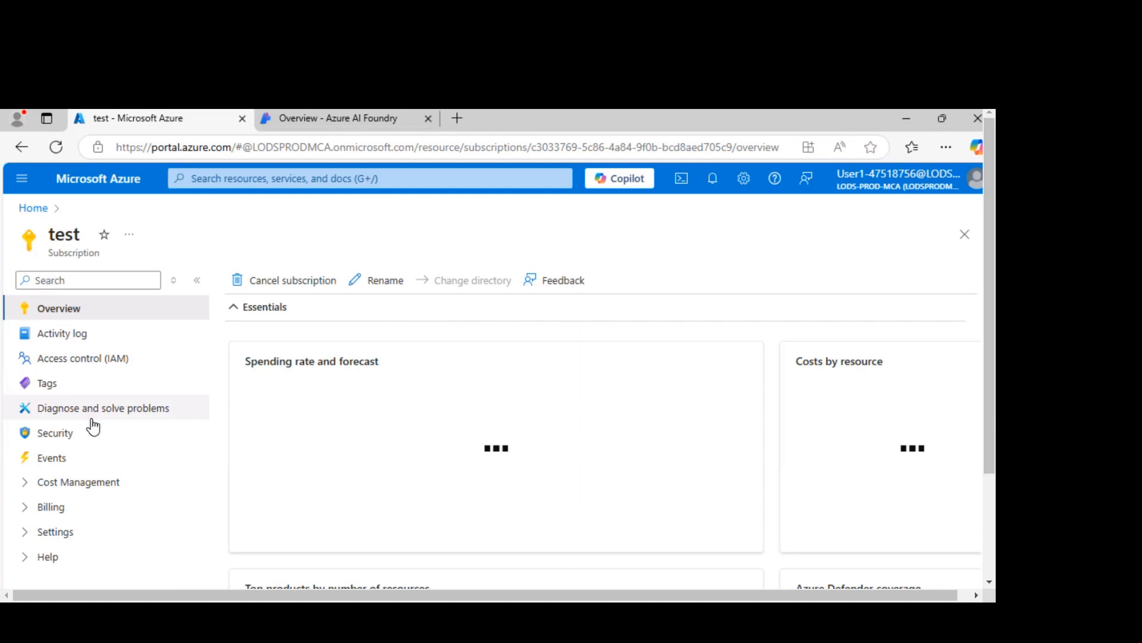
{"action": "left_click", "coordinate": [26, 482]}
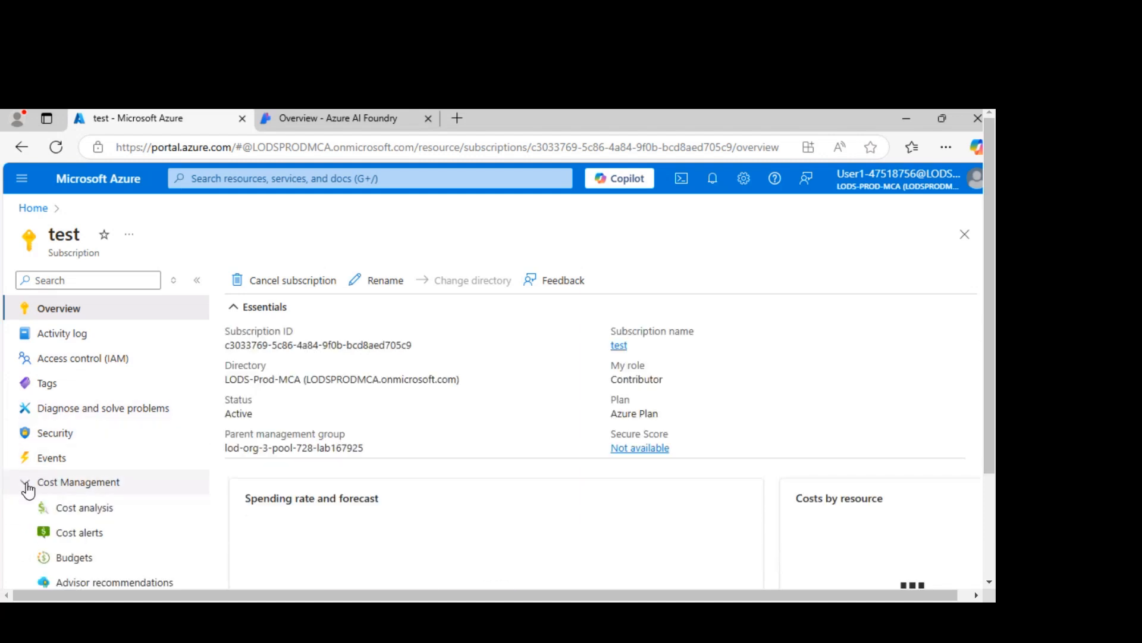
{"action": "left_click", "coordinate": [29, 483]}
{"action": "left_click", "coordinate": [34, 537]}
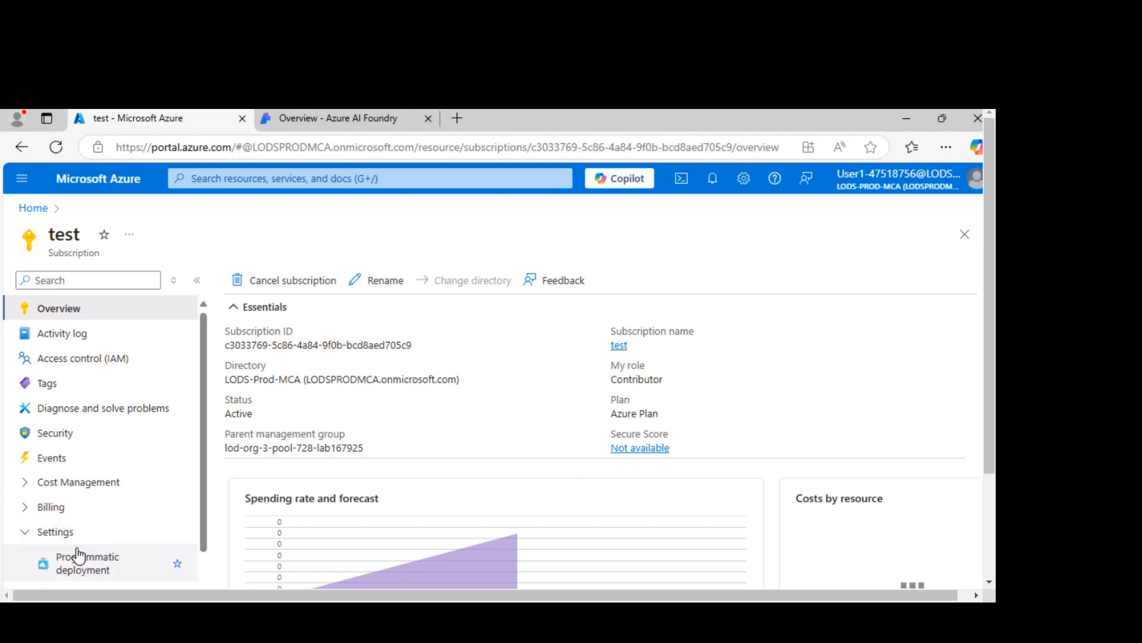
{"action": "scroll", "coordinate": [80, 553], "scroll_direction": "down", "scroll_amount": 3}
{"action": "left_click", "coordinate": [87, 427]}
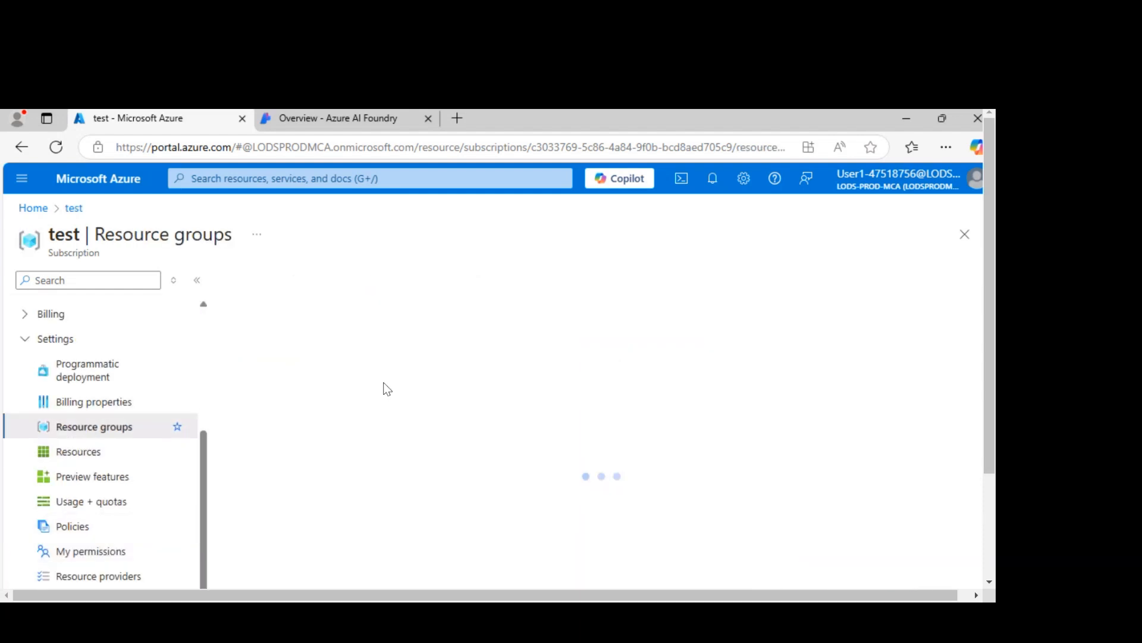
{"action": "left_click", "coordinate": [304, 405]}
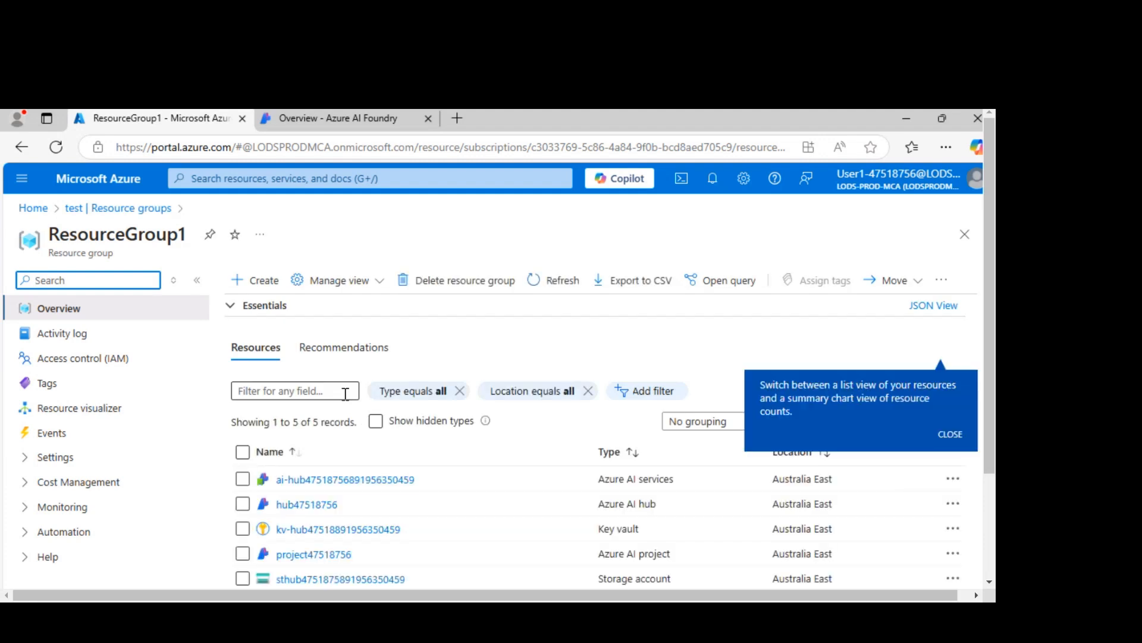
{"action": "scroll", "coordinate": [986, 416], "scroll_direction": "down", "scroll_amount": 3}
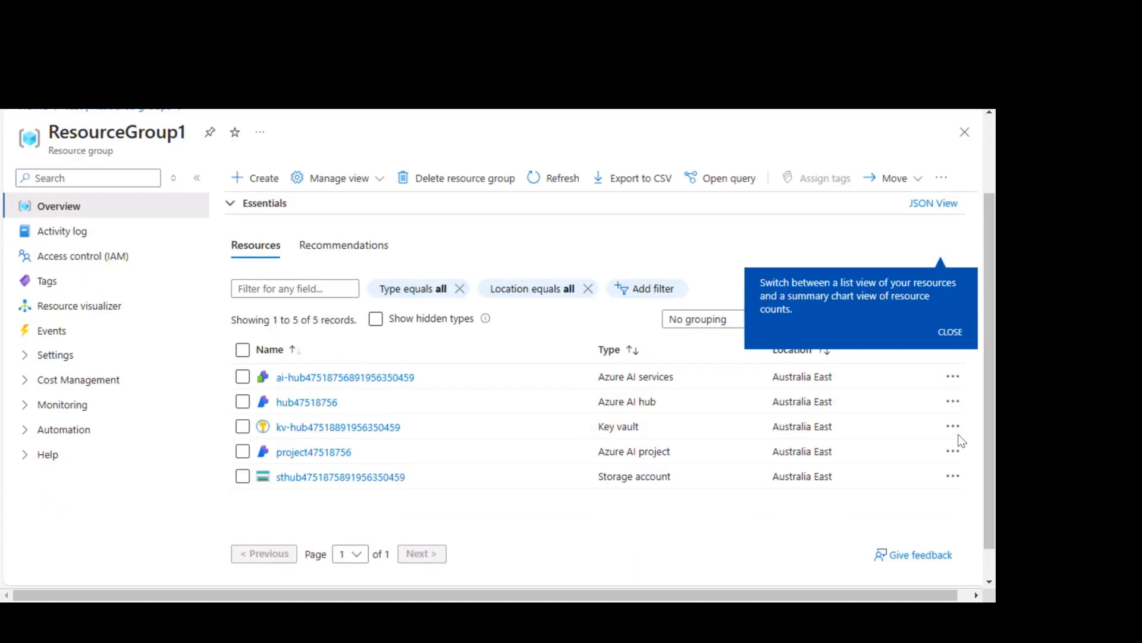
{"action": "left_click", "coordinate": [950, 332]}
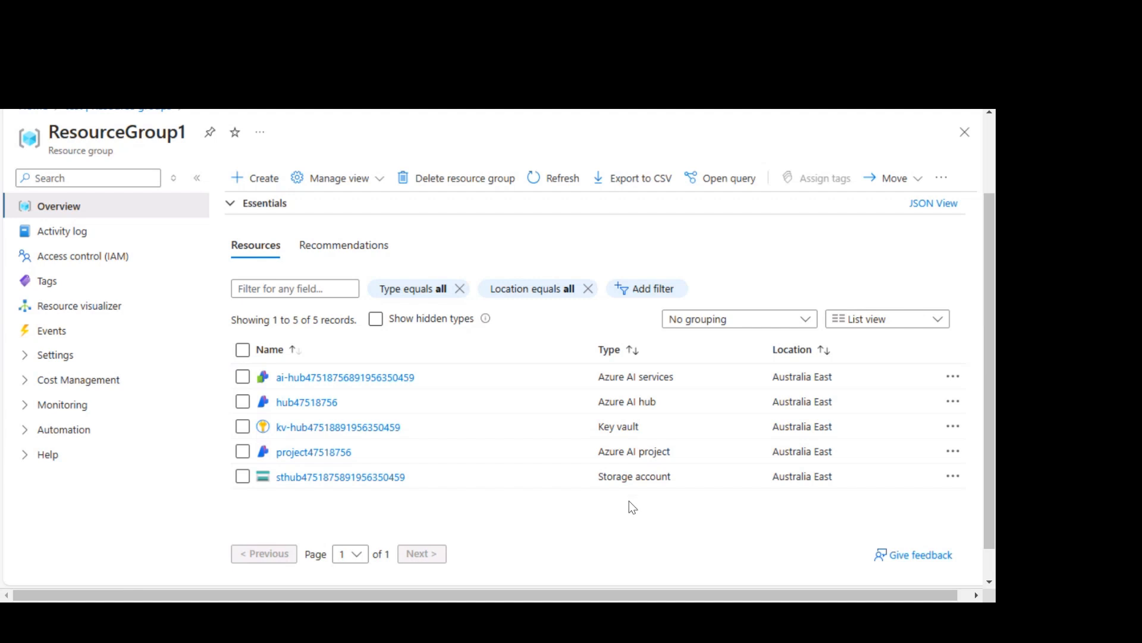
Switch back to Azure AI Foundry and open the model catalog of Project47518756
{"action": "left_click_drag", "start_coordinate": [986, 533], "coordinate": [955, 297]}
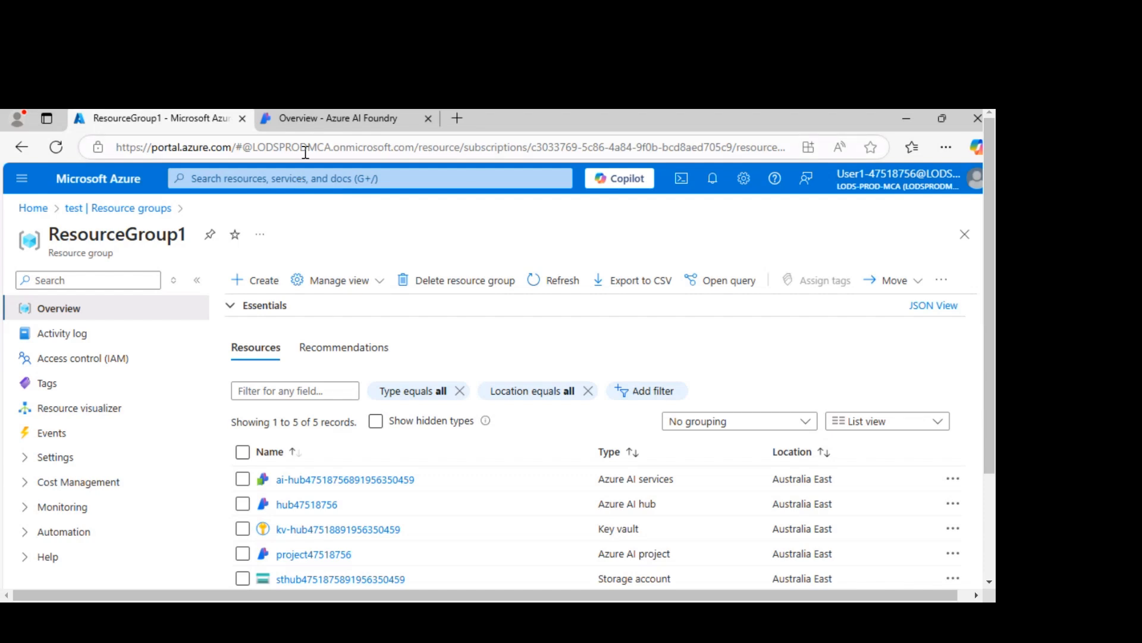
{"action": "left_click", "coordinate": [312, 125]}
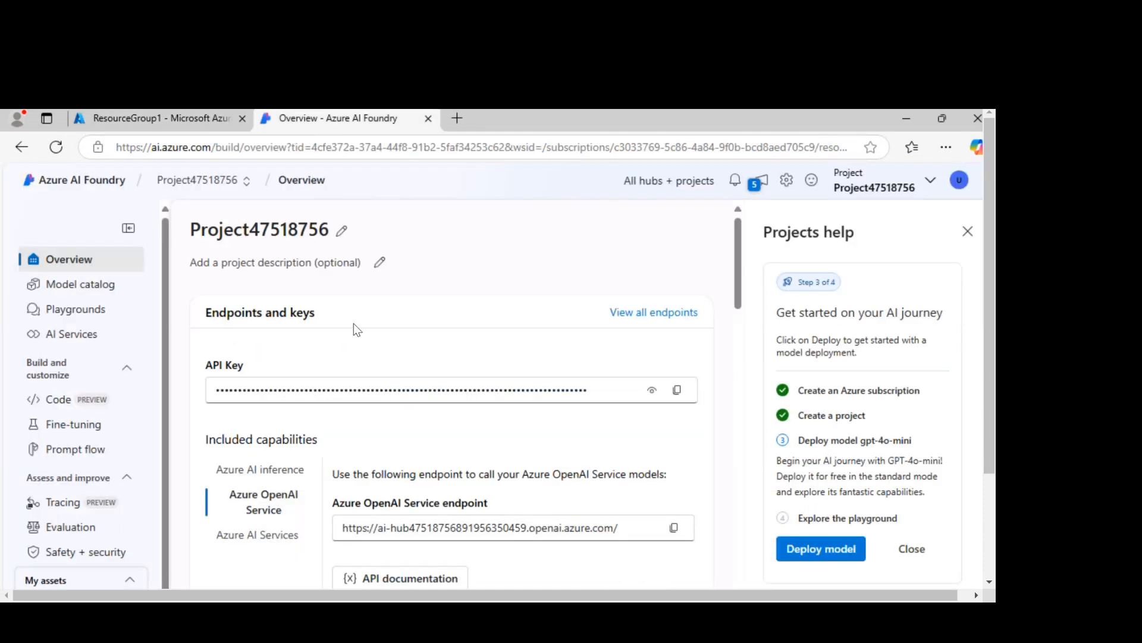
{"action": "left_click", "coordinate": [77, 287]}
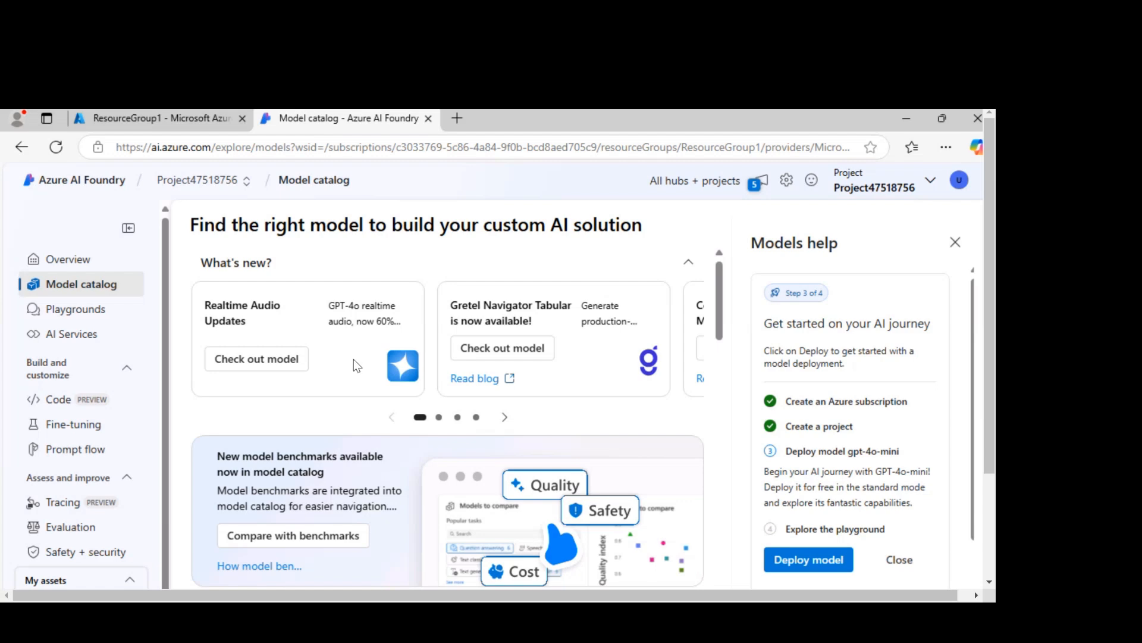
Open the model benchmarks comparison from the model catalog and examine the models compared by quality index and cost
{"action": "scroll", "coordinate": [354, 359], "scroll_direction": "down", "scroll_amount": 3}
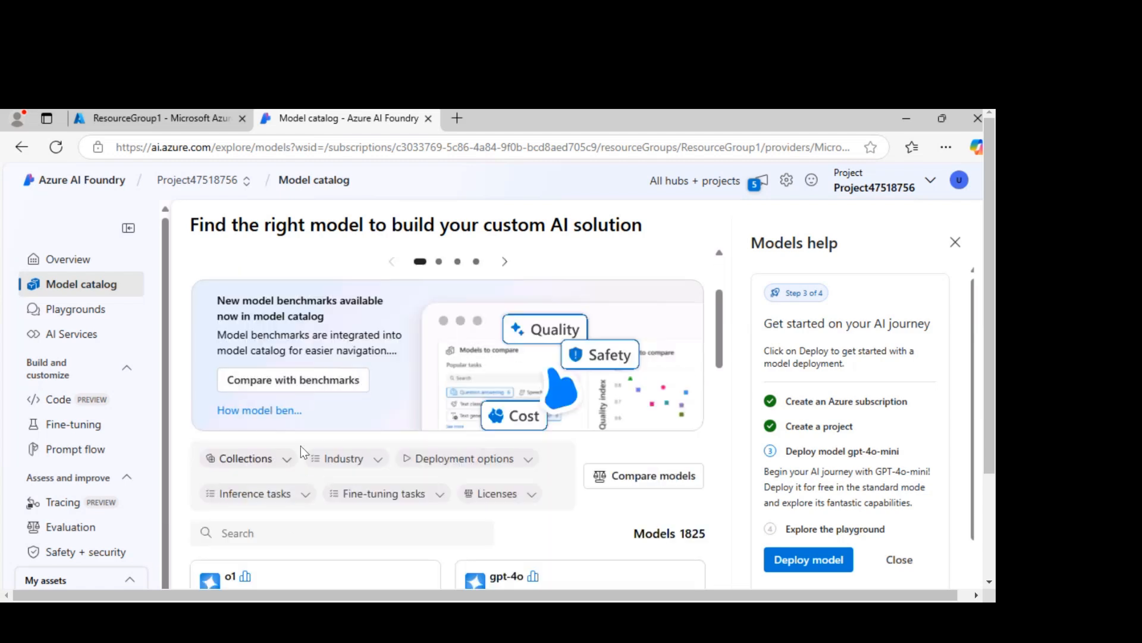
{"action": "left_click", "coordinate": [330, 387]}
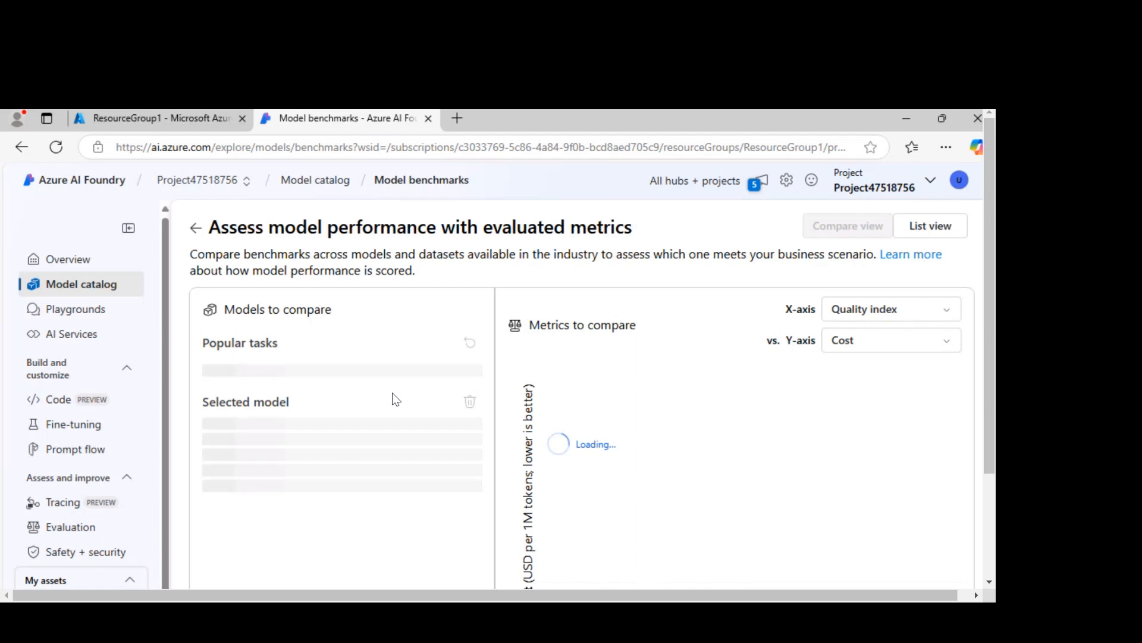
{"action": "scroll", "coordinate": [395, 399], "scroll_direction": "down", "scroll_amount": 3}
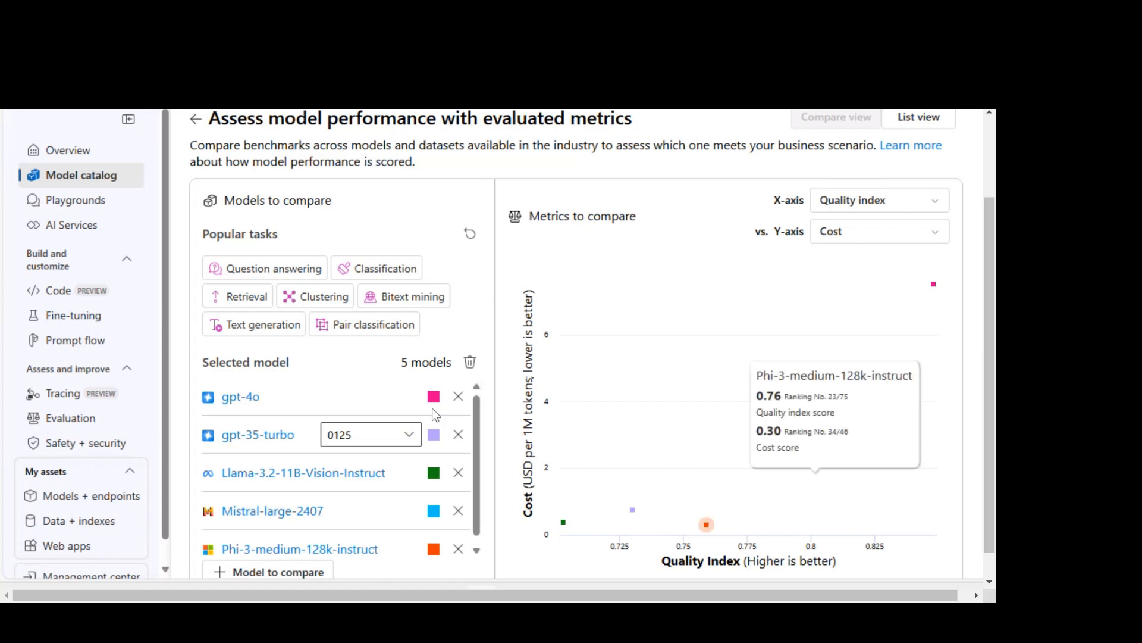
Add the gpt-4-32k model to the benchmark comparison
{"action": "scroll", "coordinate": [280, 499], "scroll_direction": "down", "scroll_amount": 1}
{"action": "scroll", "coordinate": [275, 531], "scroll_direction": "down", "scroll_amount": 1}
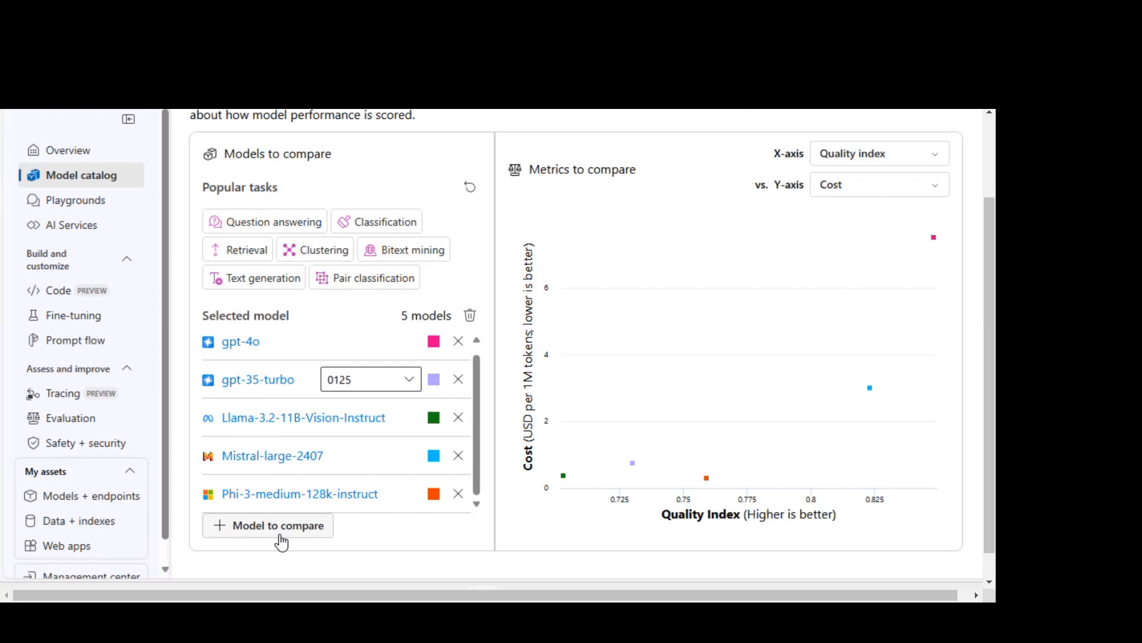
{"action": "left_click", "coordinate": [281, 535]}
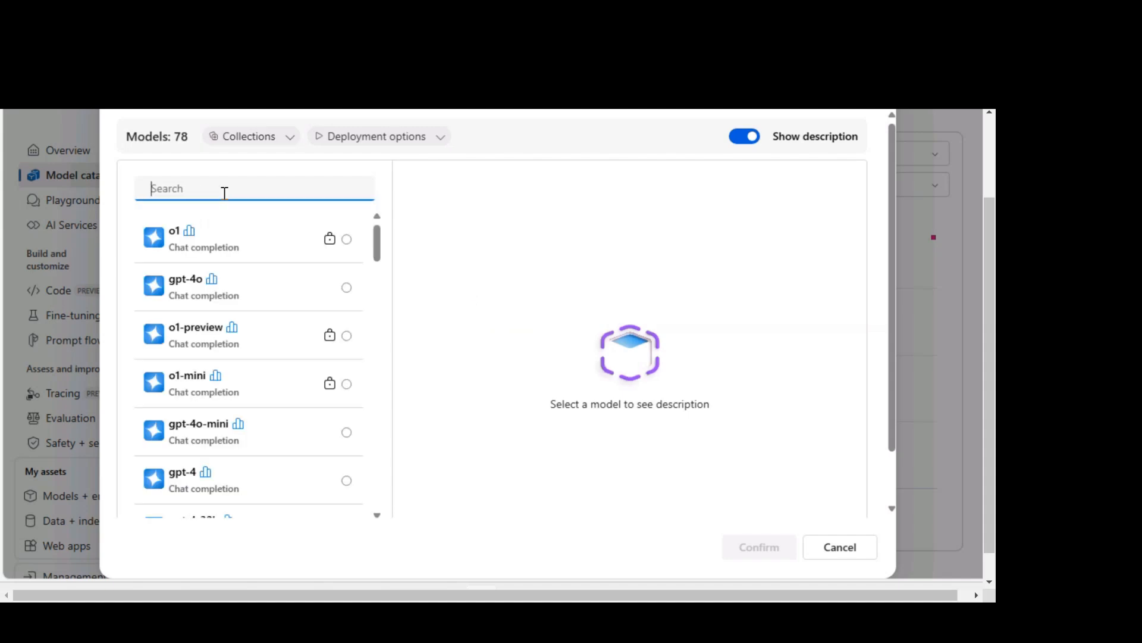
{"action": "scroll", "coordinate": [273, 403], "scroll_direction": "down", "scroll_amount": 3}
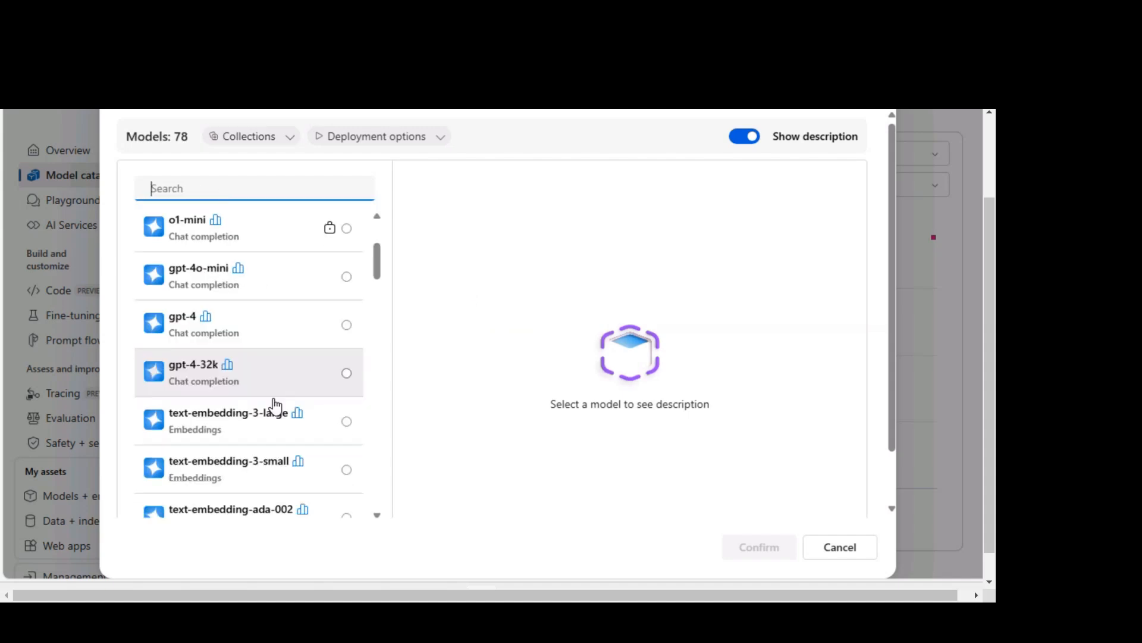
{"action": "left_click", "coordinate": [346, 373]}
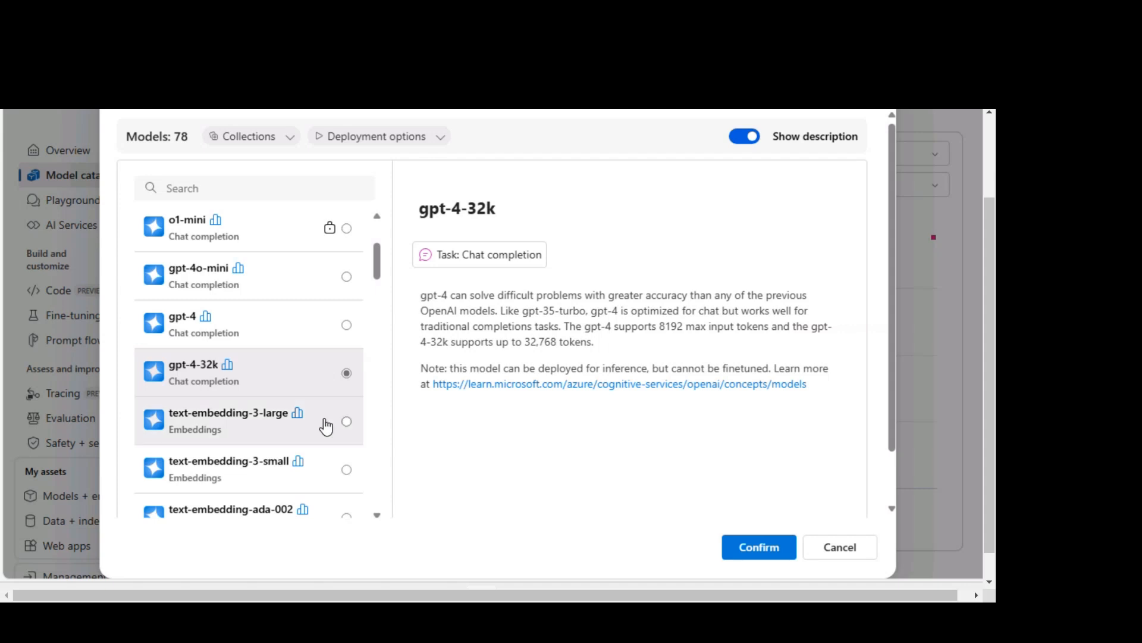
{"action": "left_click", "coordinate": [347, 421]}
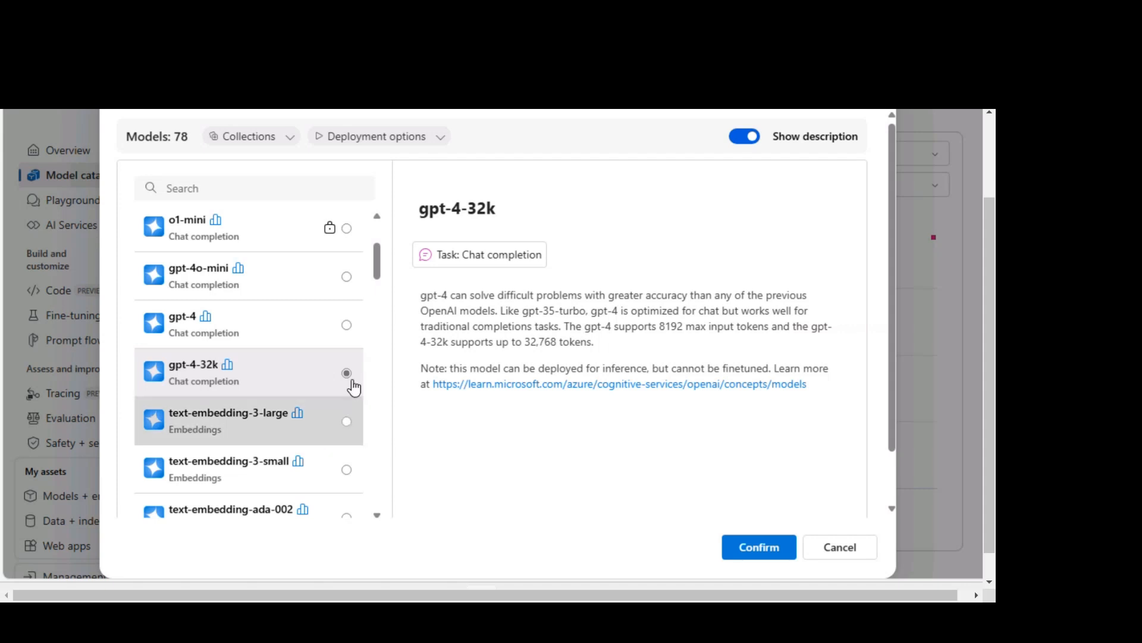
{"action": "left_click", "coordinate": [349, 373]}
{"action": "left_click", "coordinate": [757, 548]}
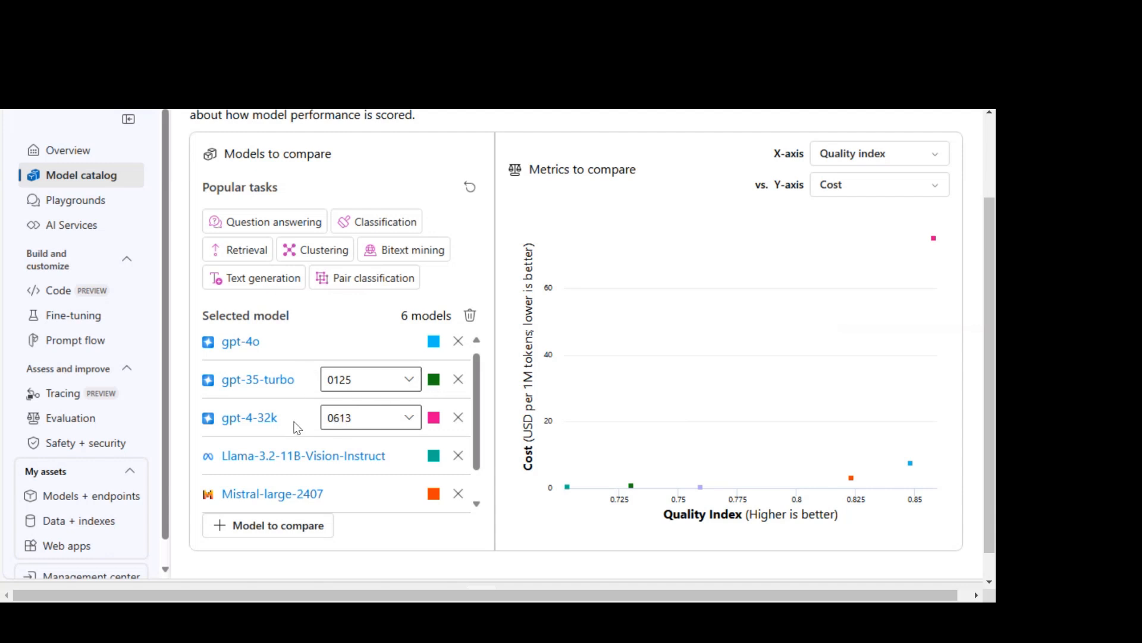
Set the comparison chart's X-axis to the Fluency quality metric
{"action": "mouse_move", "coordinate": [866, 473]}
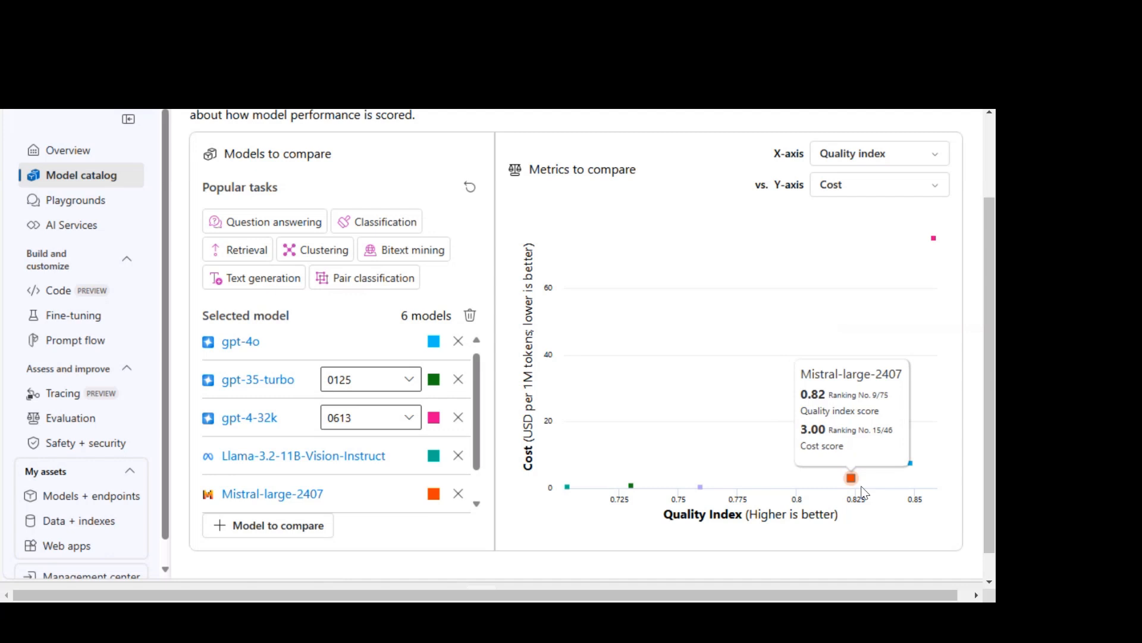
{"action": "left_click", "coordinate": [874, 157]}
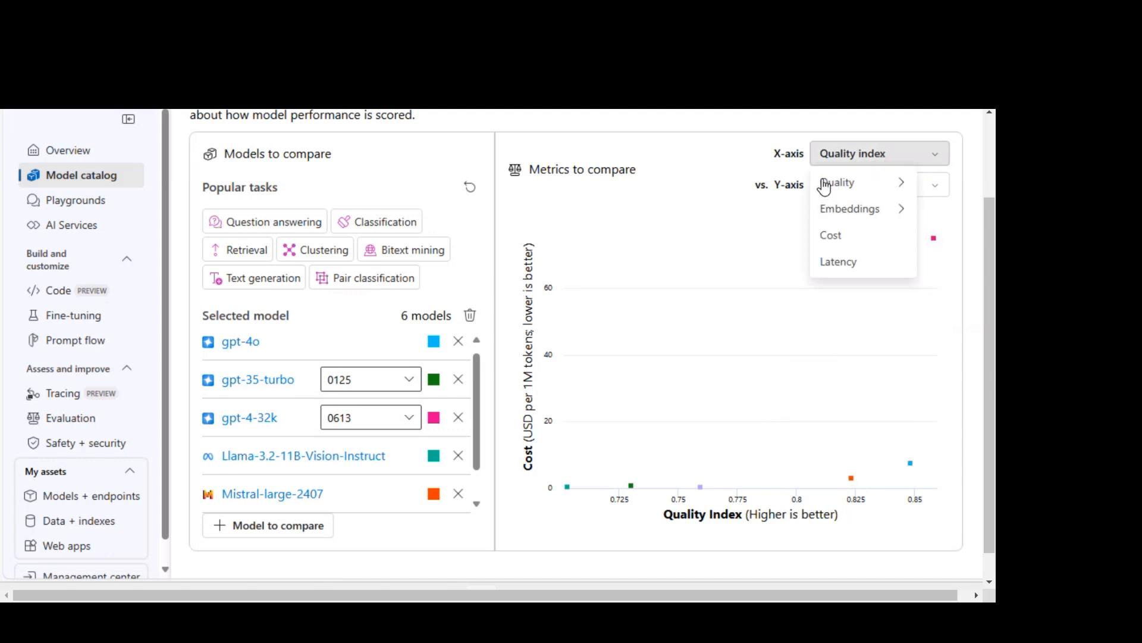
{"action": "left_click", "coordinate": [652, 270]}
{"action": "scroll", "coordinate": [653, 269], "scroll_direction": "up", "scroll_amount": 1}
{"action": "scroll", "coordinate": [653, 269], "scroll_direction": "down", "scroll_amount": 1}
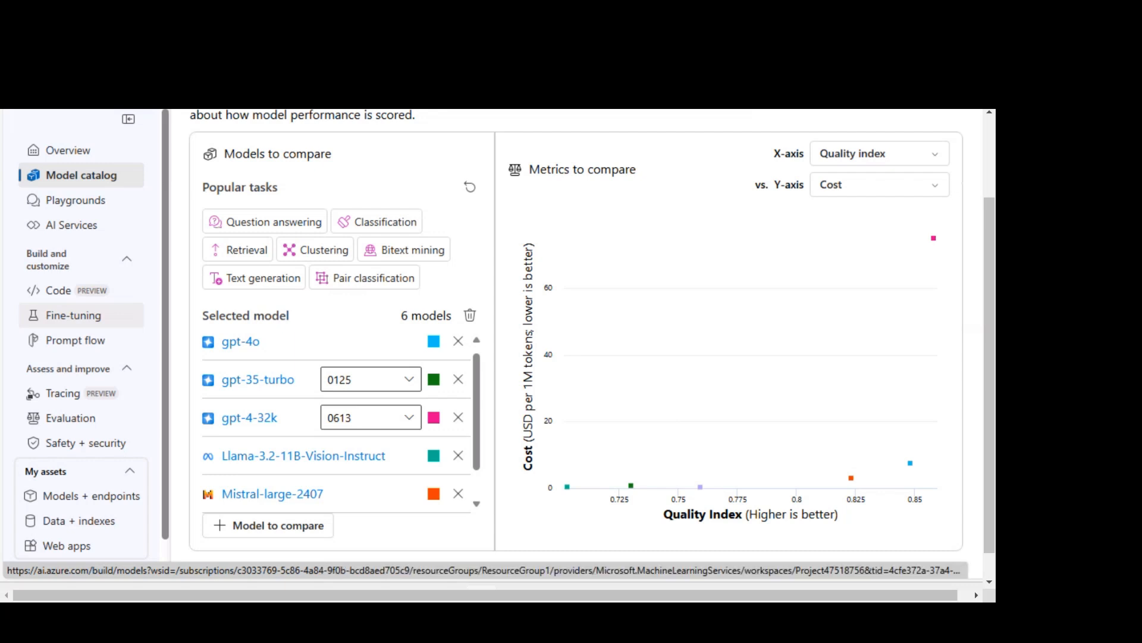
{"action": "left_click", "coordinate": [898, 156]}
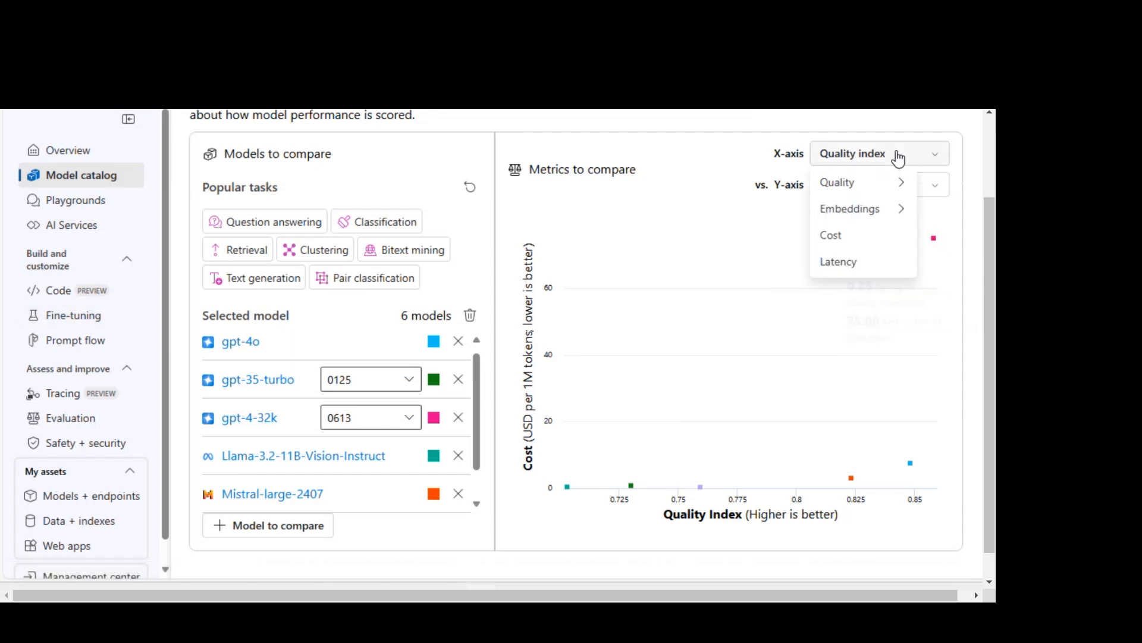
{"action": "mouse_move", "coordinate": [893, 190]}
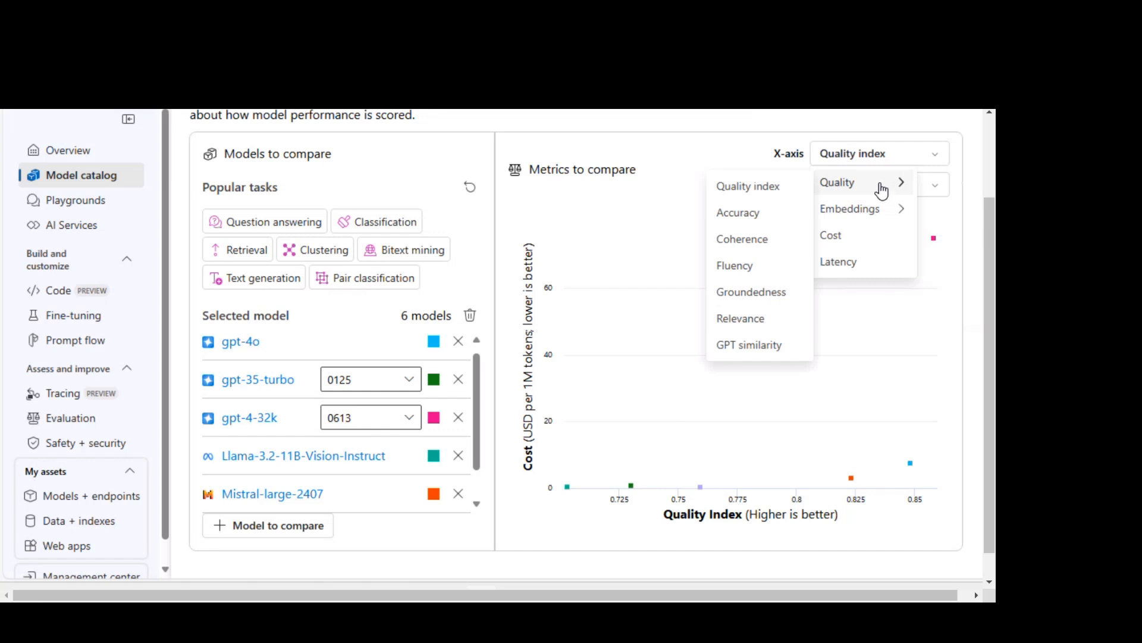
{"action": "left_click", "coordinate": [754, 265]}
Set the comparison chart's X-axis back to the Quality index metric
{"action": "left_click", "coordinate": [869, 156]}
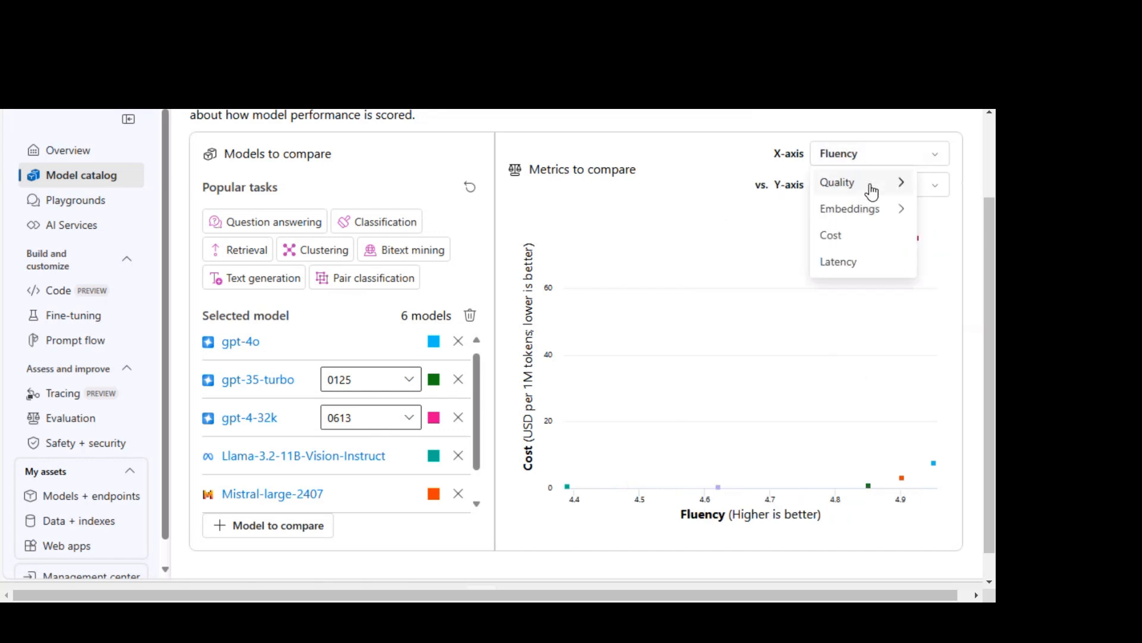
{"action": "mouse_move", "coordinate": [869, 184]}
{"action": "left_click", "coordinate": [765, 188]}
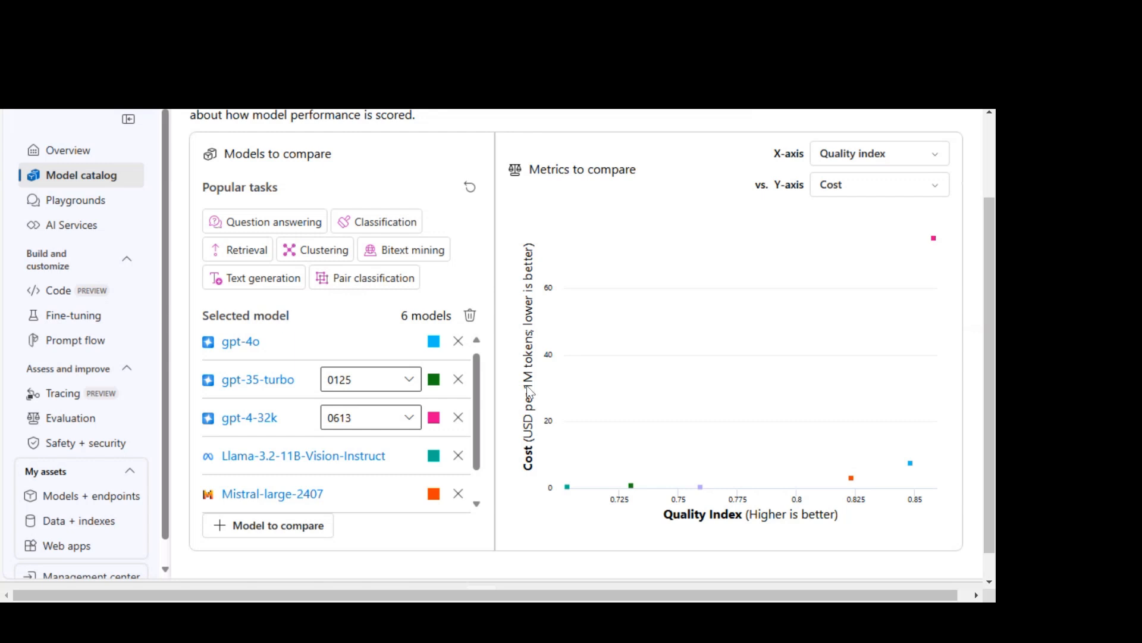
Examine the quality, embeddings, cost and latency metrics offered for the comparison chart's X-axis and Y-axis
{"action": "left_click", "coordinate": [899, 167]}
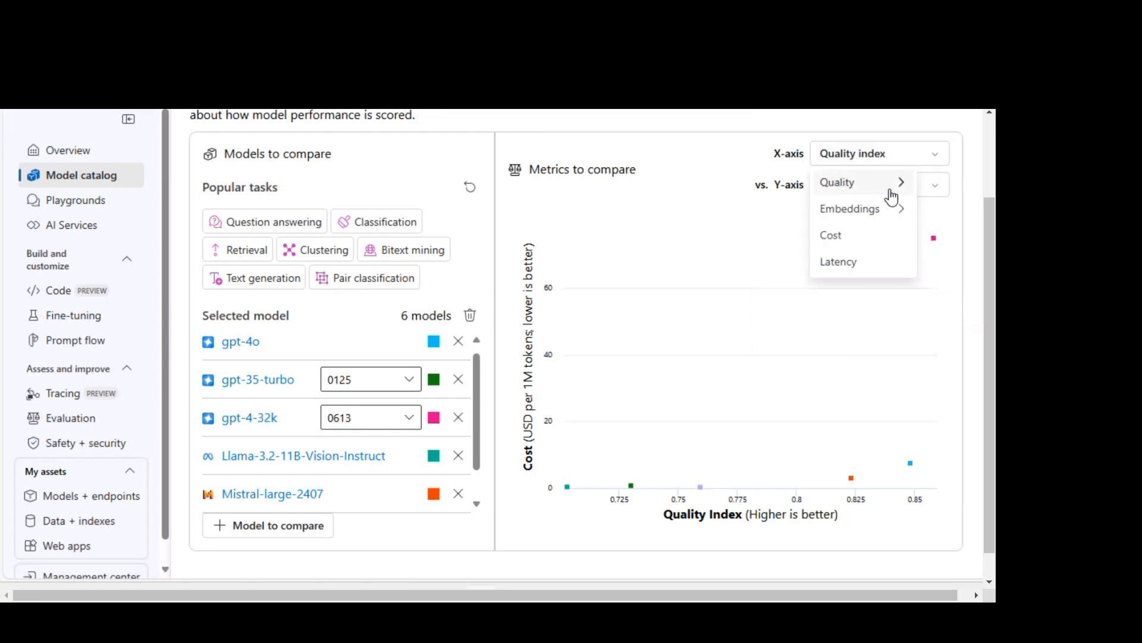
{"action": "mouse_move", "coordinate": [881, 187]}
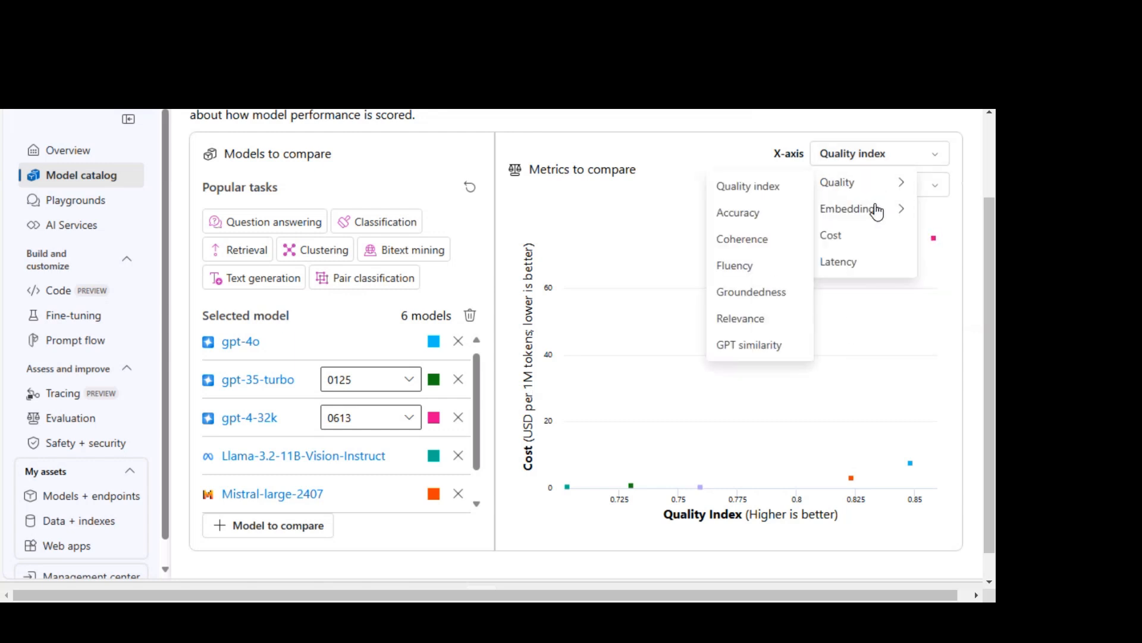
{"action": "mouse_move", "coordinate": [877, 213]}
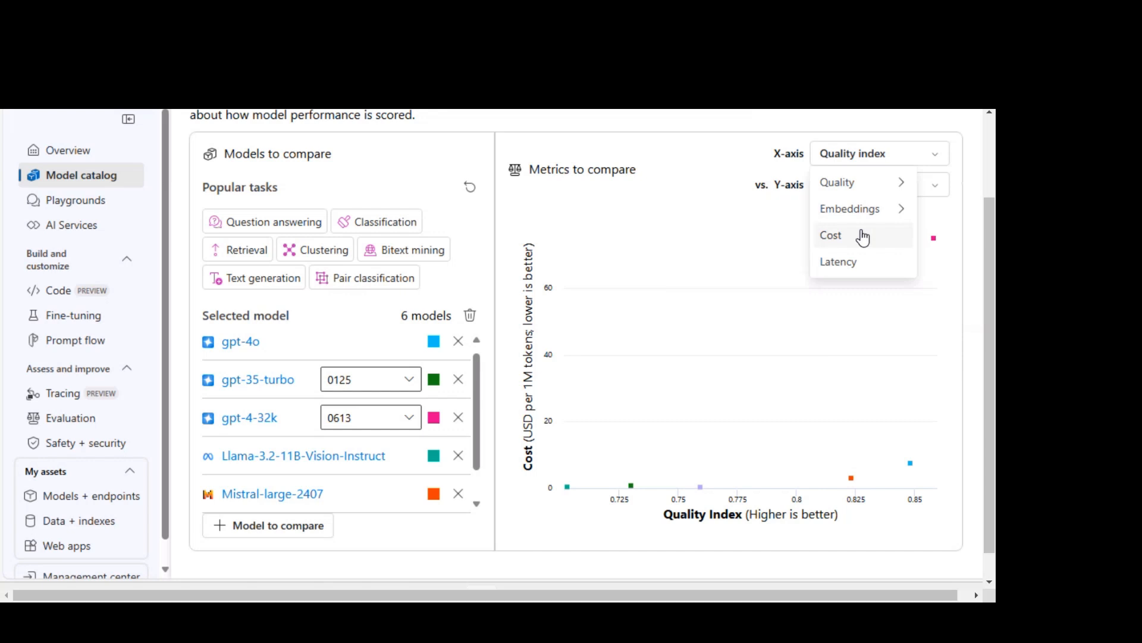
{"action": "left_click", "coordinate": [907, 192]}
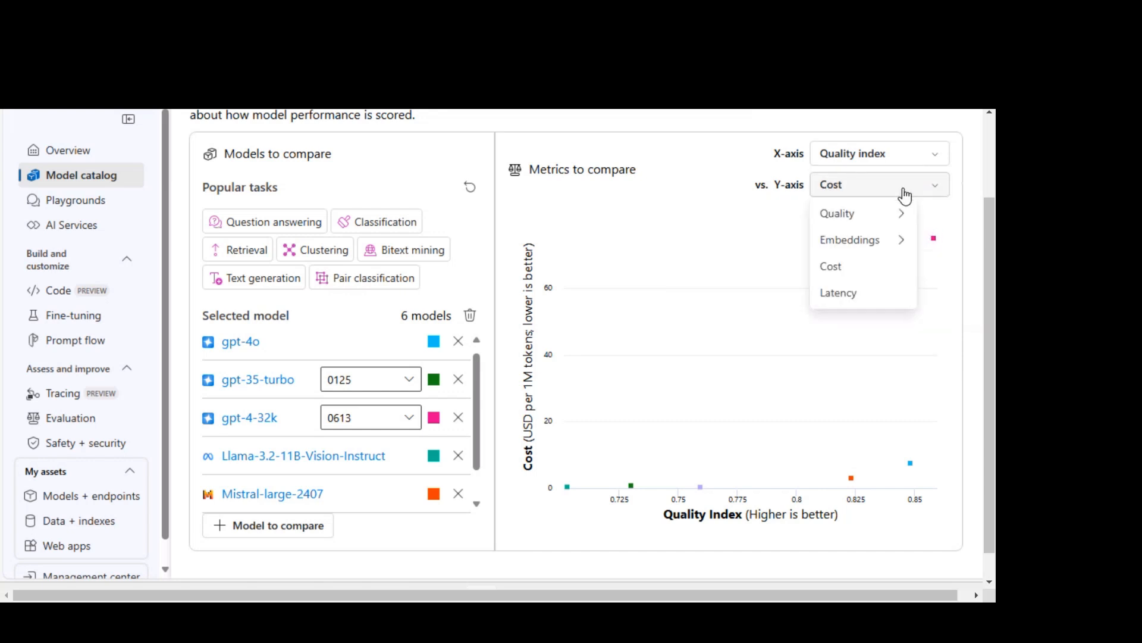
{"action": "mouse_move", "coordinate": [895, 218]}
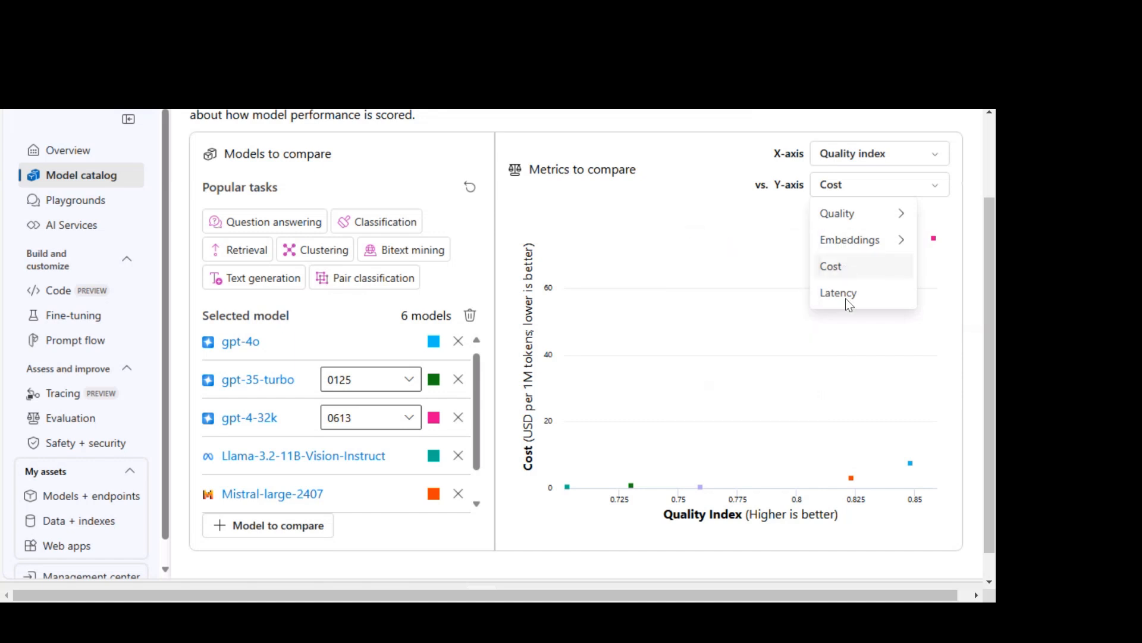
{"action": "left_click", "coordinate": [673, 233]}
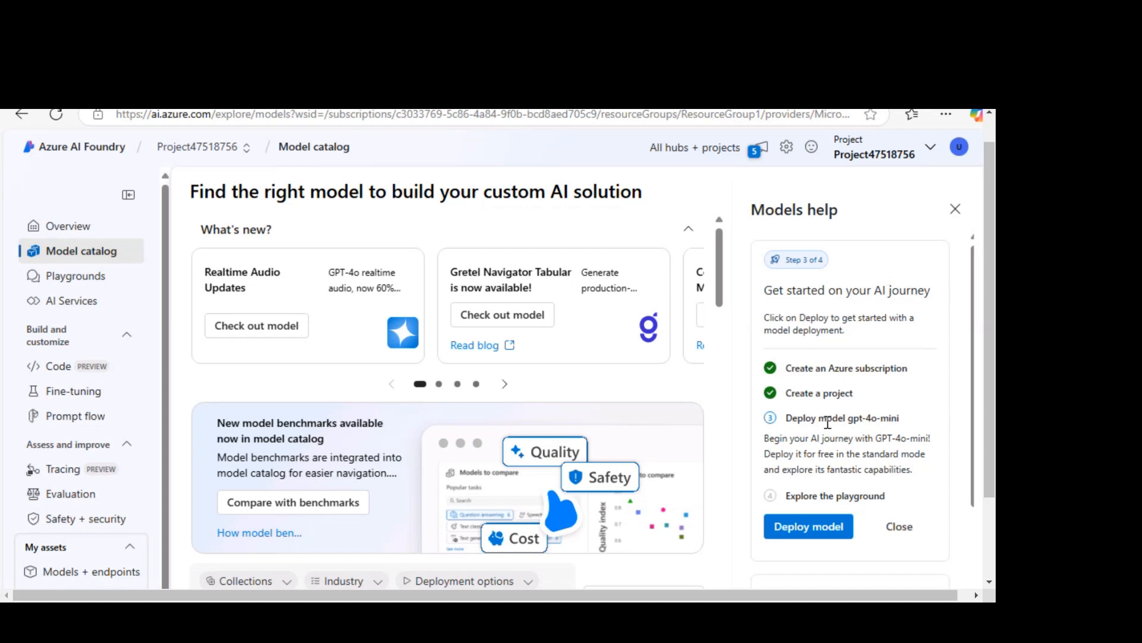
Search the model catalog for gpt-35 and open the gpt-35-turbo model
{"action": "scroll", "coordinate": [831, 427], "scroll_direction": "down", "scroll_amount": 3}
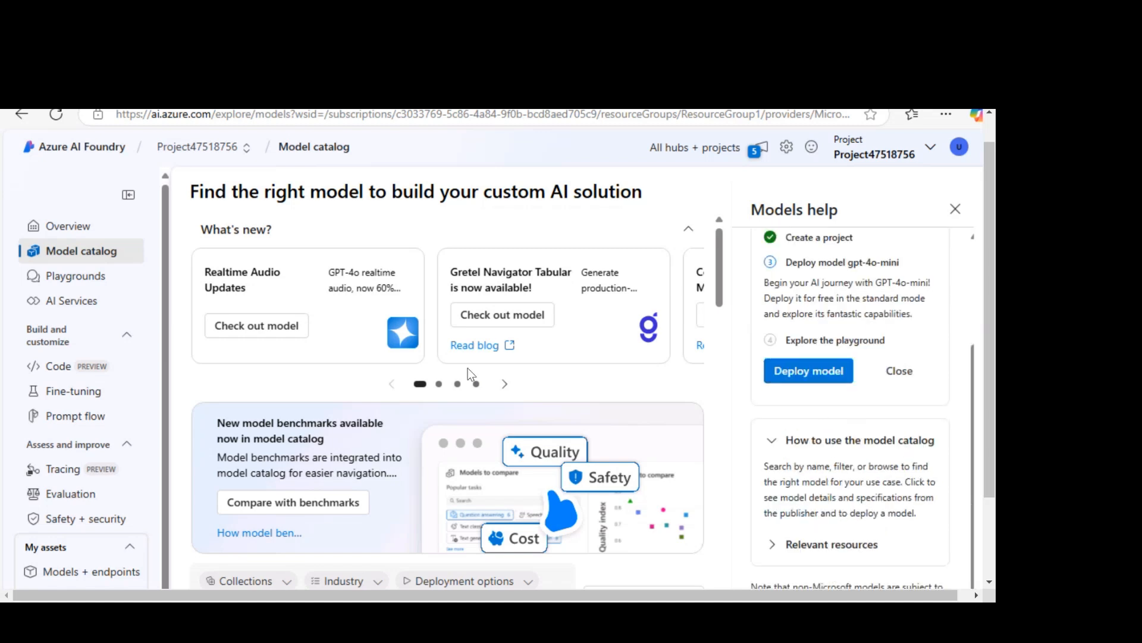
{"action": "scroll", "coordinate": [468, 370], "scroll_direction": "down", "scroll_amount": 8}
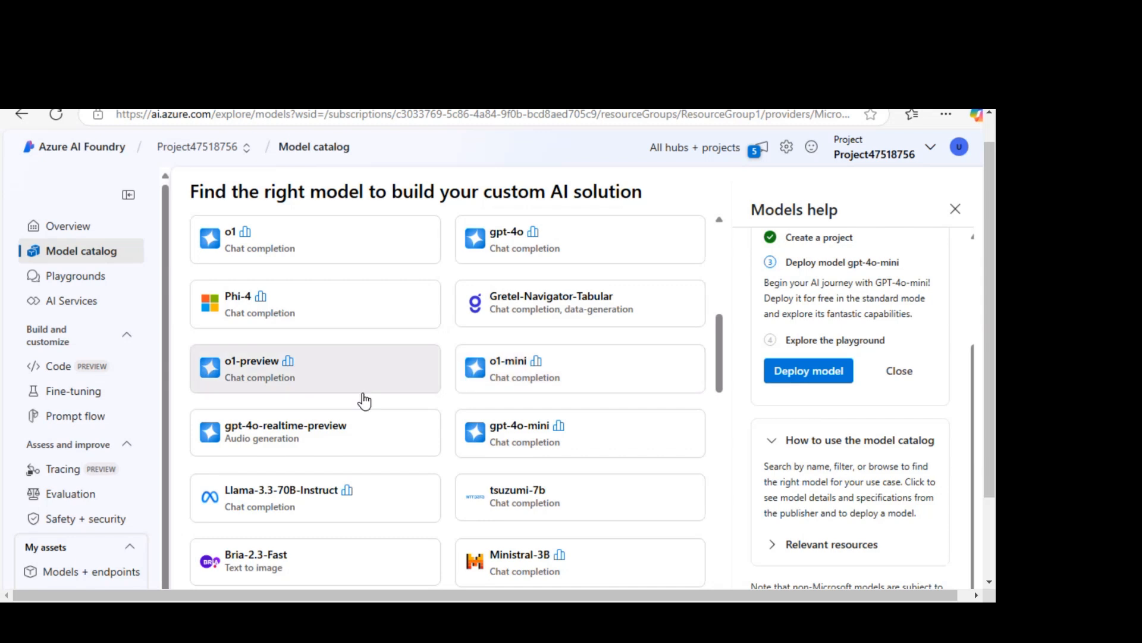
{"action": "scroll", "coordinate": [364, 400], "scroll_direction": "down", "scroll_amount": 10}
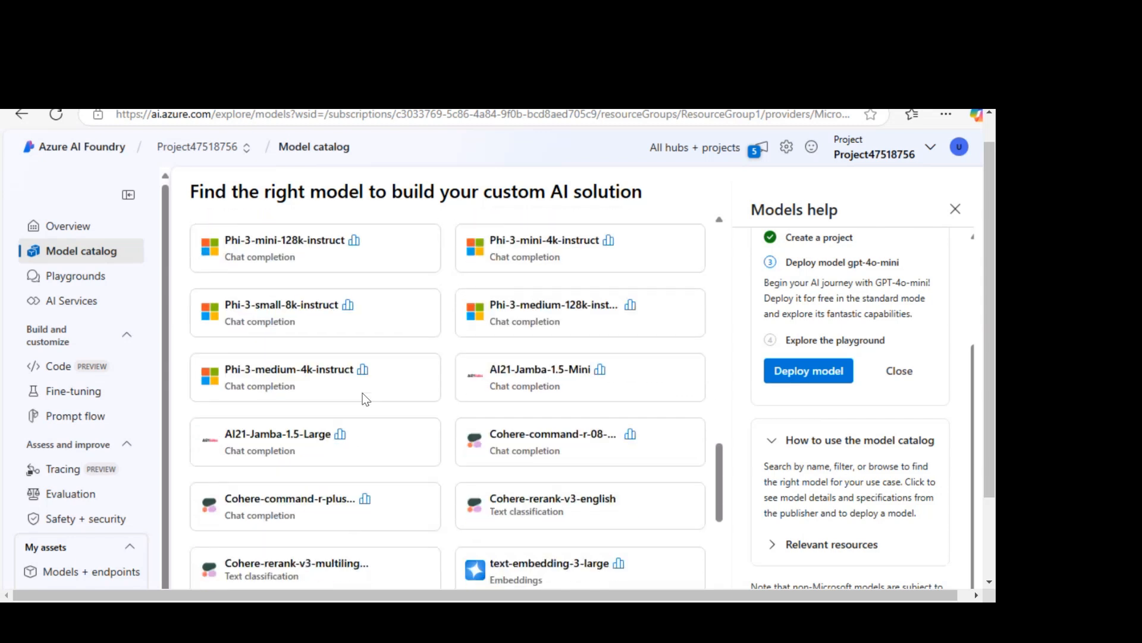
{"action": "scroll", "coordinate": [364, 398], "scroll_direction": "up", "scroll_amount": 12}
{"action": "scroll", "coordinate": [364, 398], "scroll_direction": "down", "scroll_amount": 5}
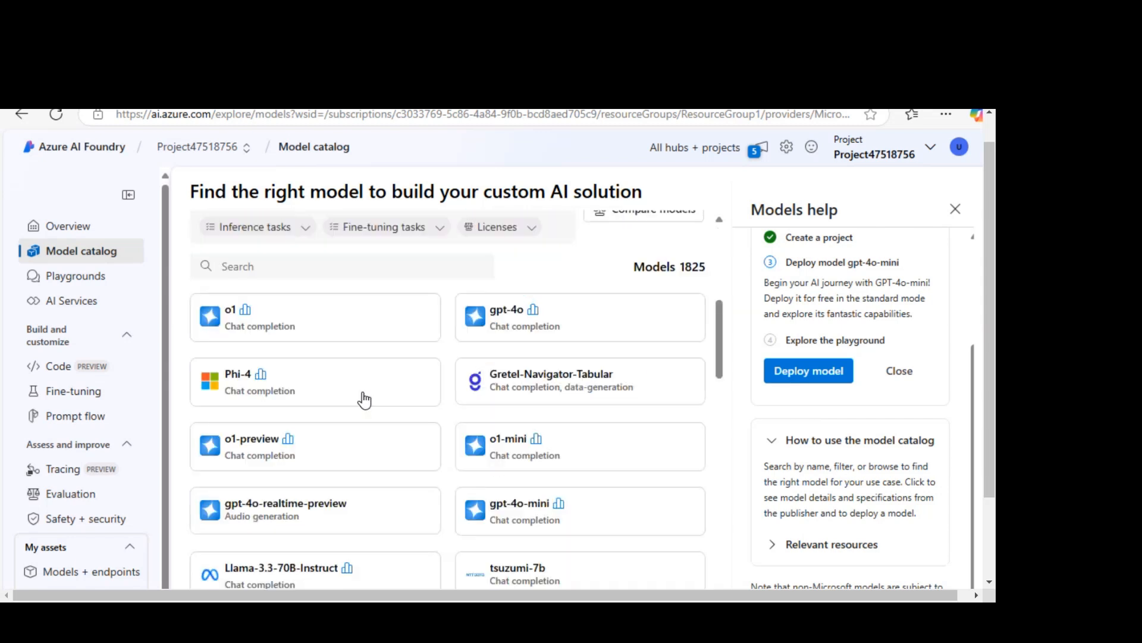
{"action": "left_click", "coordinate": [282, 262]}
{"action": "type", "text": "gp"}
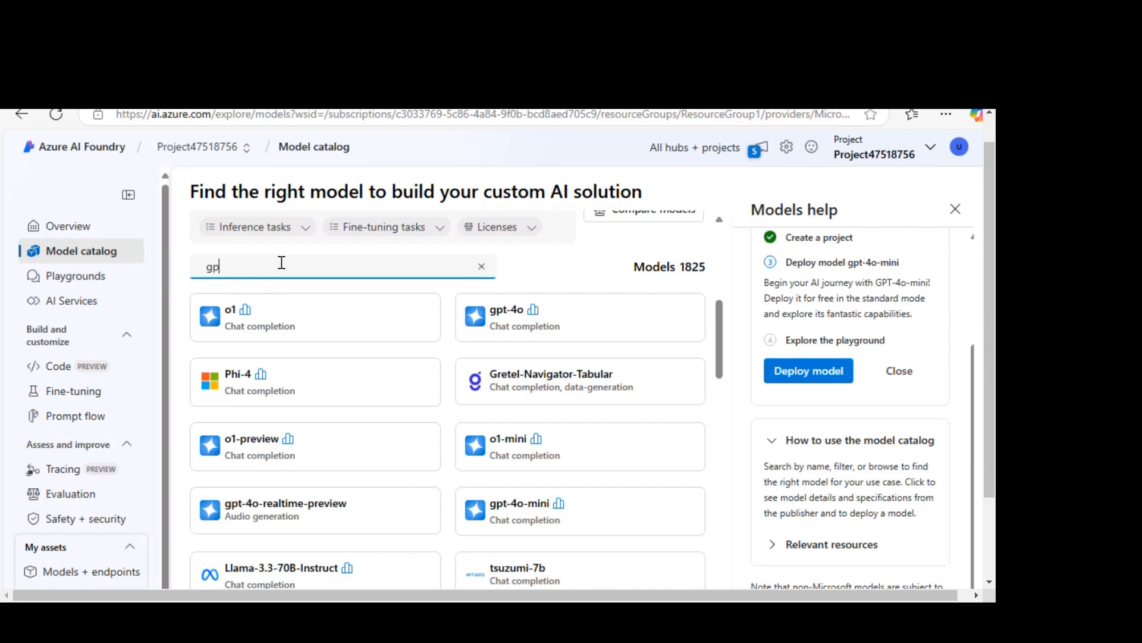
{"action": "type", "text": "t-"}
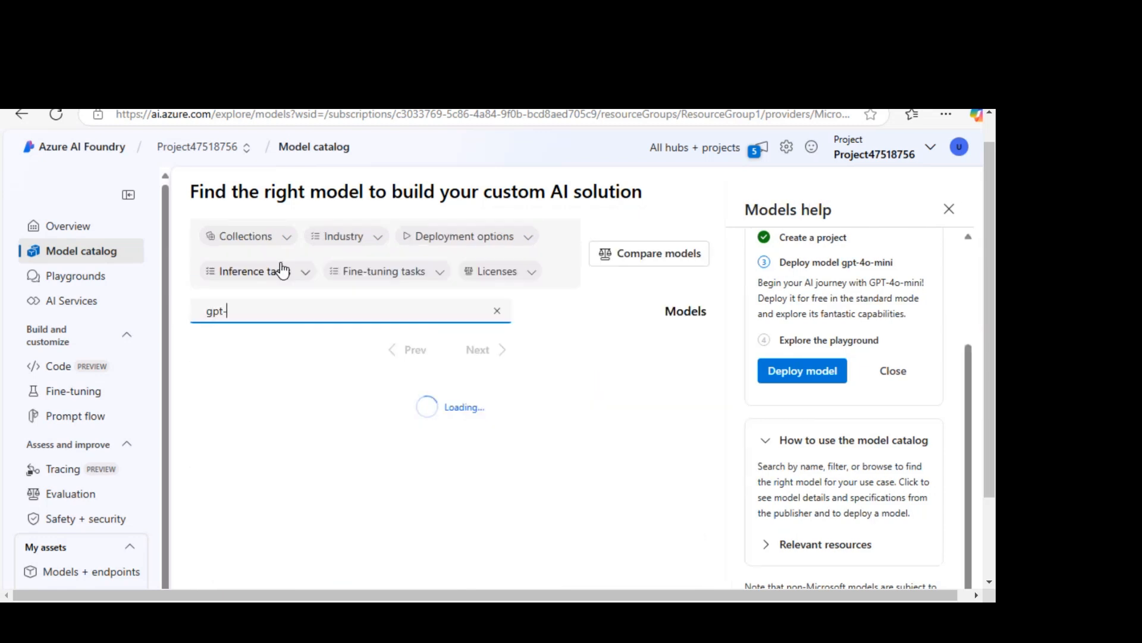
{"action": "type", "text": "35"}
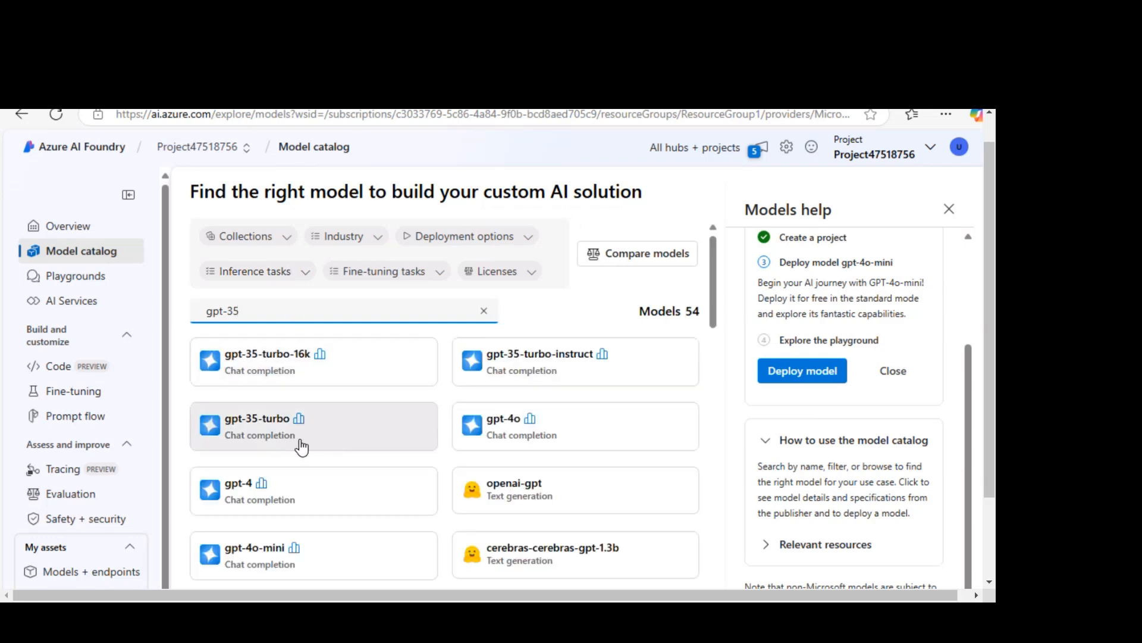
{"action": "left_click", "coordinate": [301, 445]}
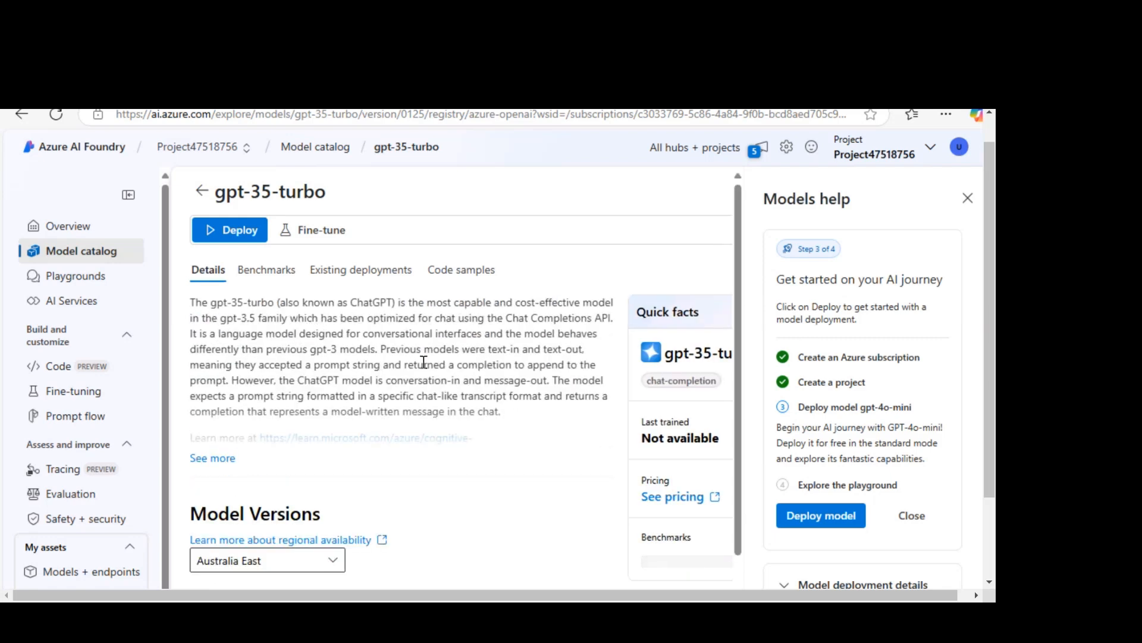
Examine the gpt-35-turbo description and expand its full list of model versions for Australia East
{"action": "scroll", "coordinate": [442, 369], "scroll_direction": "down", "scroll_amount": 2}
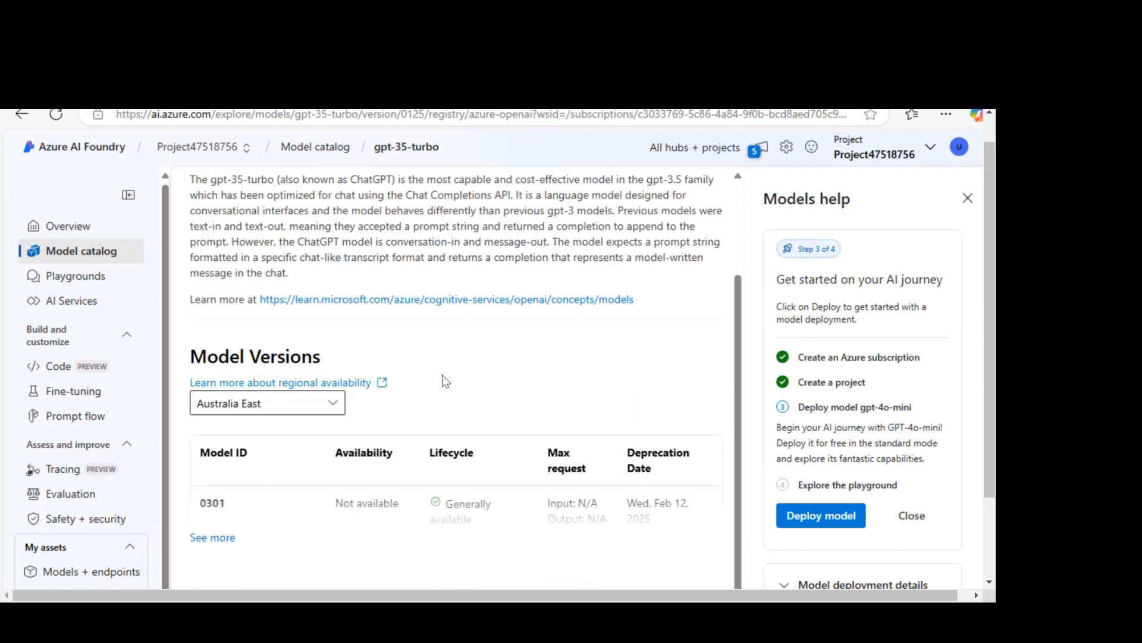
{"action": "scroll", "coordinate": [444, 387], "scroll_direction": "up", "scroll_amount": 2}
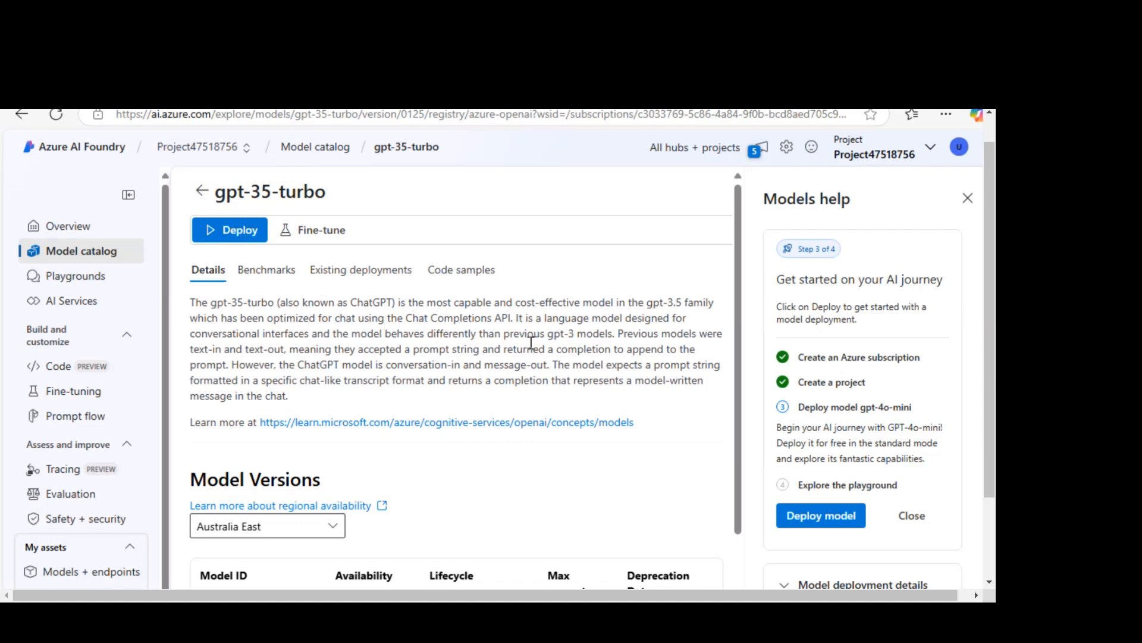
{"action": "scroll", "coordinate": [531, 343], "scroll_direction": "down", "scroll_amount": 2}
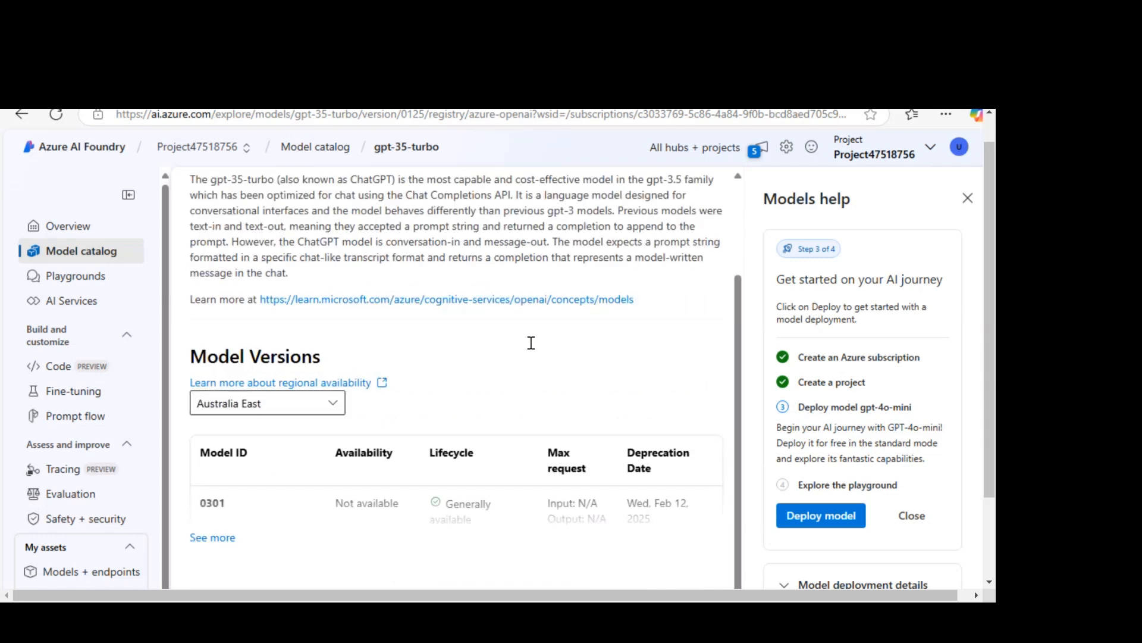
{"action": "left_click", "coordinate": [232, 538]}
{"action": "scroll", "coordinate": [320, 520], "scroll_direction": "down", "scroll_amount": 2}
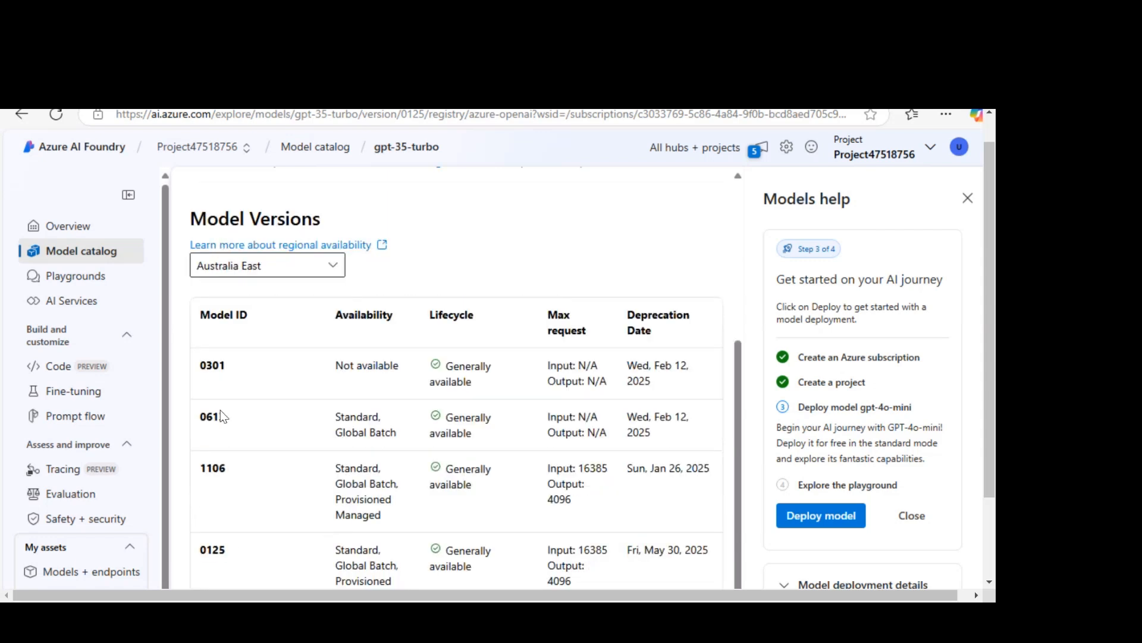
{"action": "scroll", "coordinate": [219, 366], "scroll_direction": "up", "scroll_amount": 4}
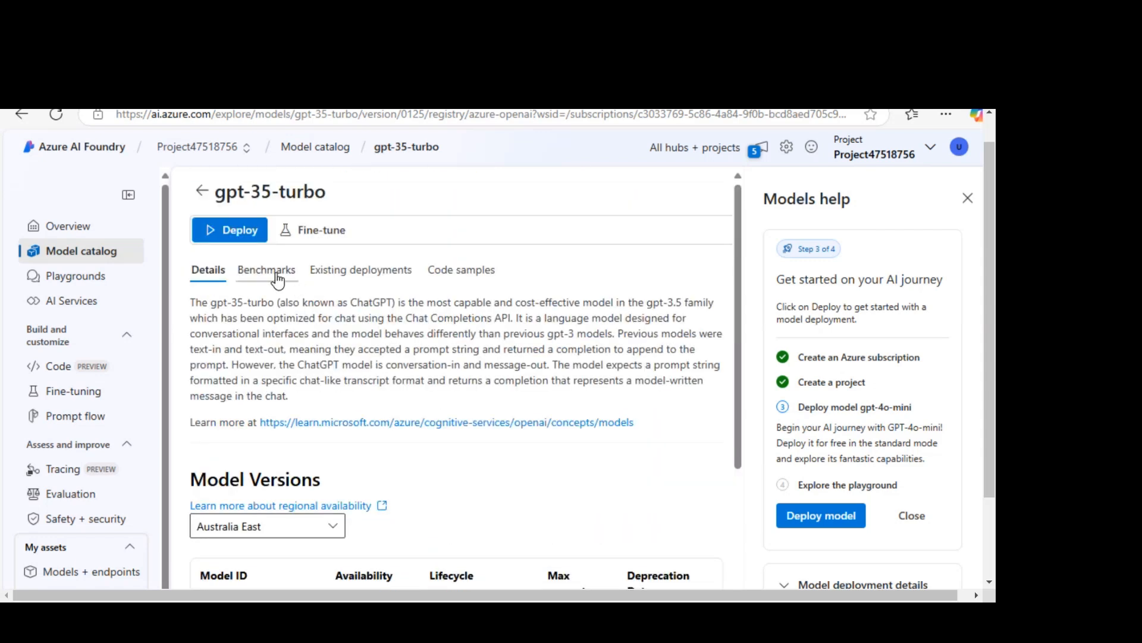
Look through the gpt-35-turbo model's benchmarks, existing deployments, code samples and details, ending on its existing deployments
{"action": "scroll", "coordinate": [951, 456], "scroll_direction": "down", "scroll_amount": 3}
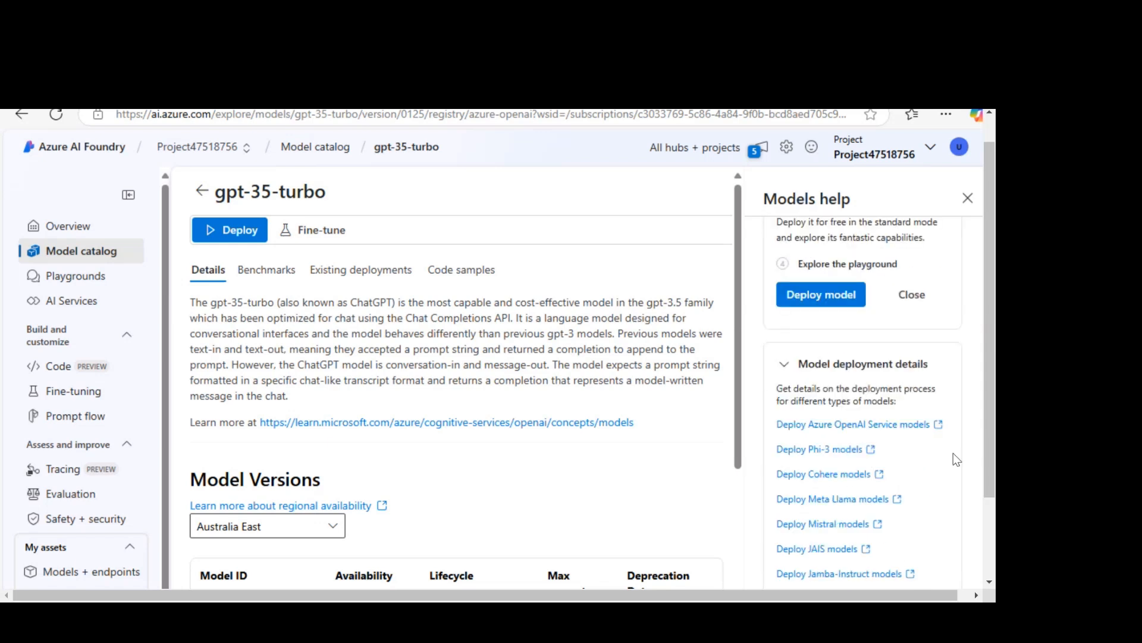
{"action": "scroll", "coordinate": [952, 461], "scroll_direction": "up", "scroll_amount": 3}
{"action": "left_click", "coordinate": [275, 269]}
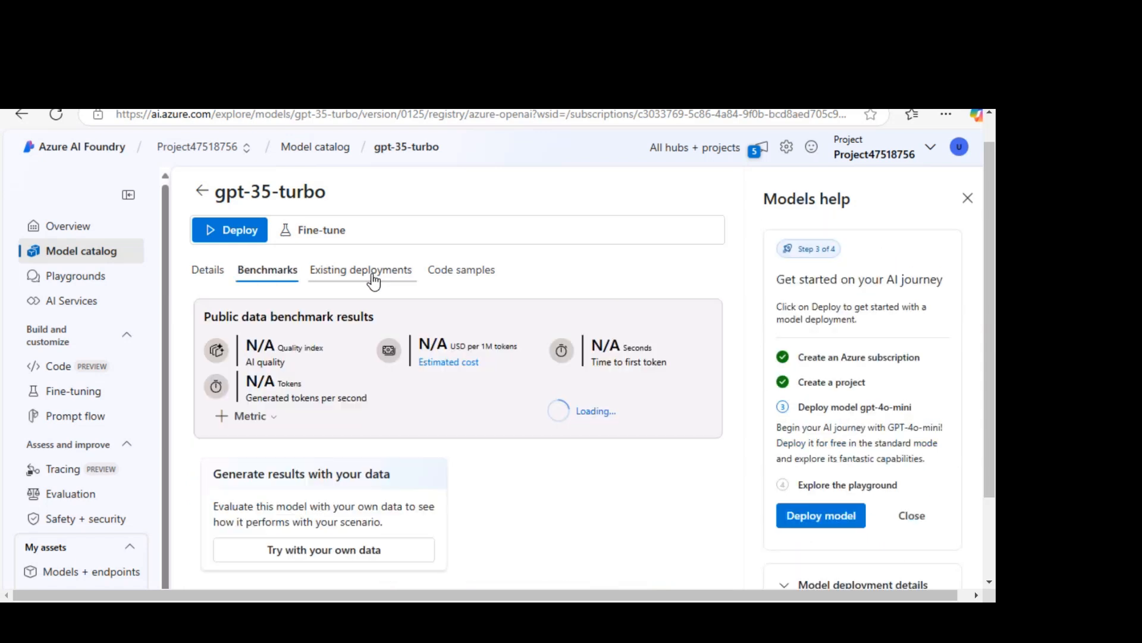
{"action": "left_click", "coordinate": [373, 279]}
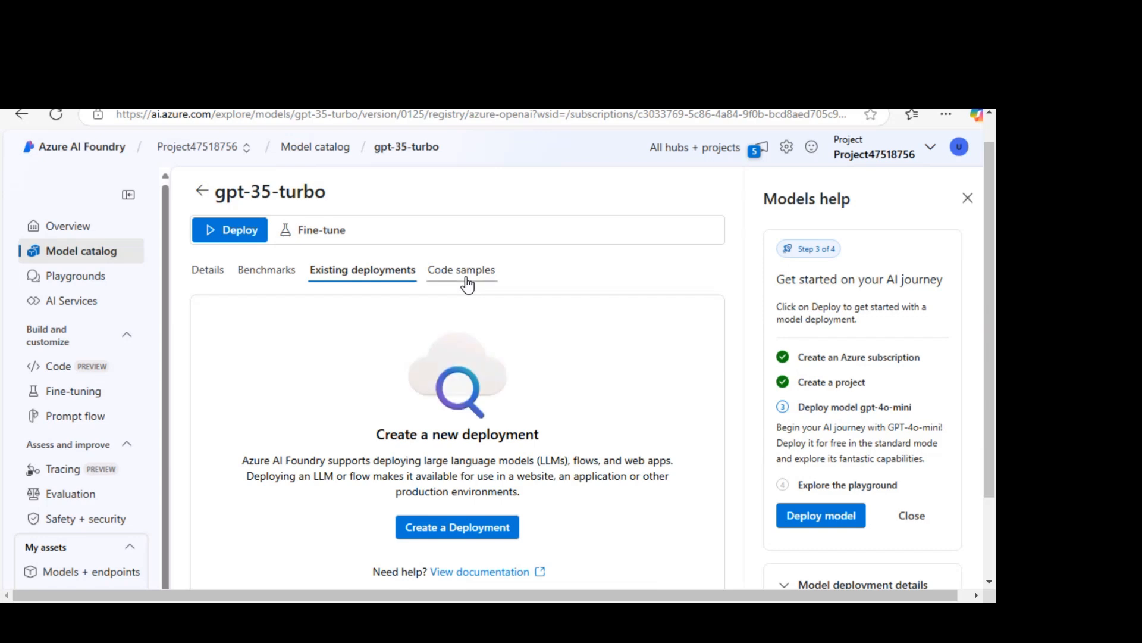
{"action": "left_click", "coordinate": [468, 284]}
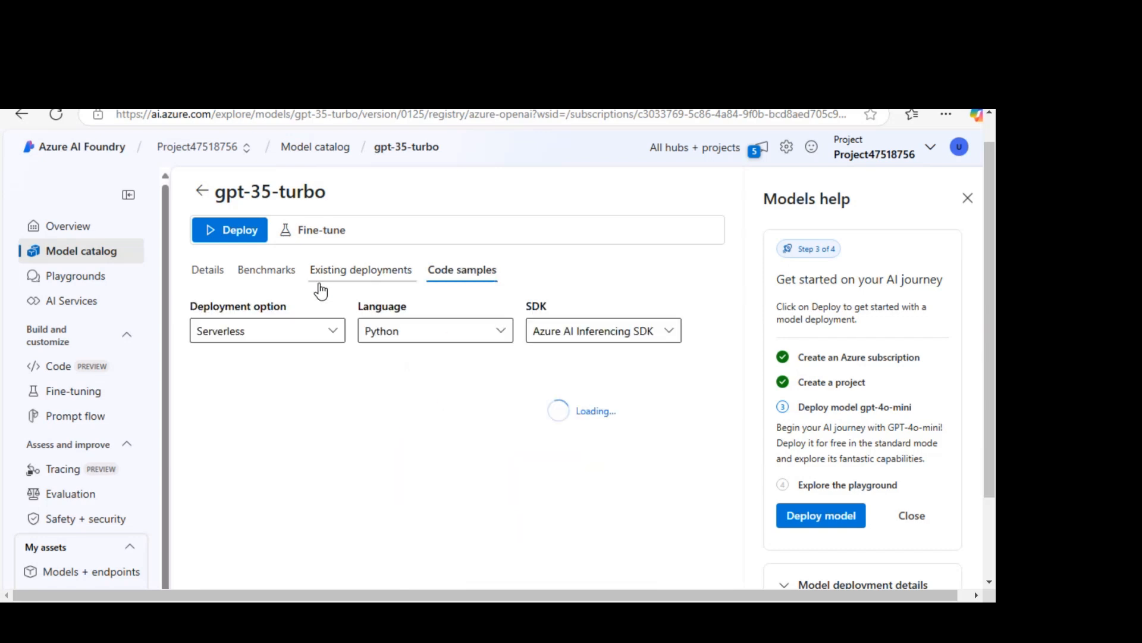
{"action": "left_click", "coordinate": [196, 275]}
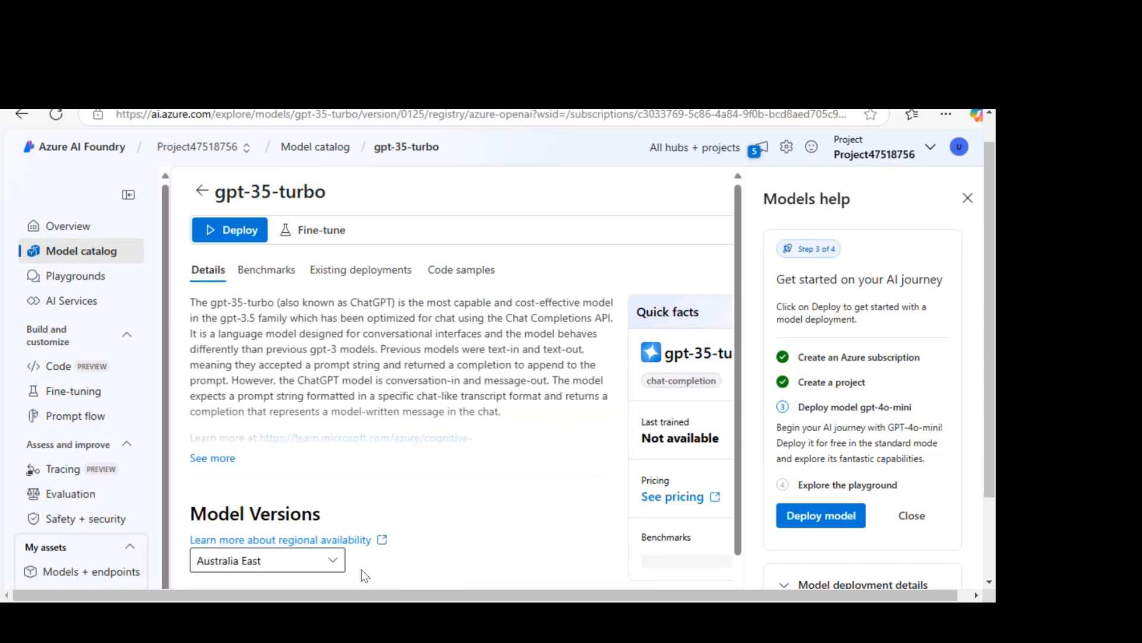
{"action": "scroll", "coordinate": [421, 481], "scroll_direction": "down", "scroll_amount": 2}
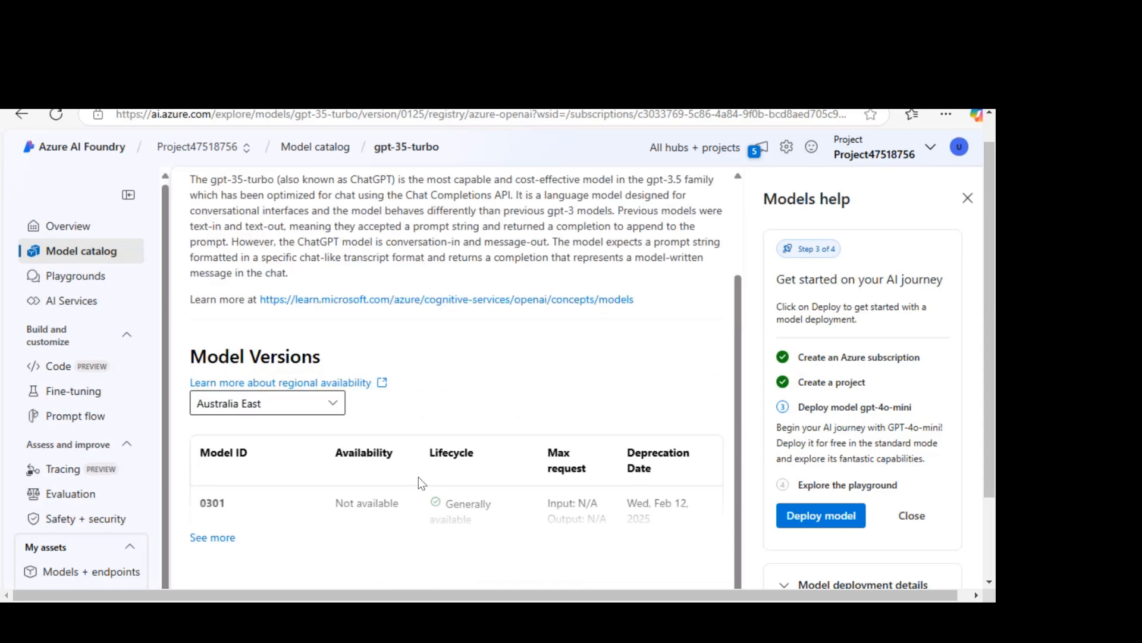
{"action": "scroll", "coordinate": [421, 482], "scroll_direction": "up", "scroll_amount": 2}
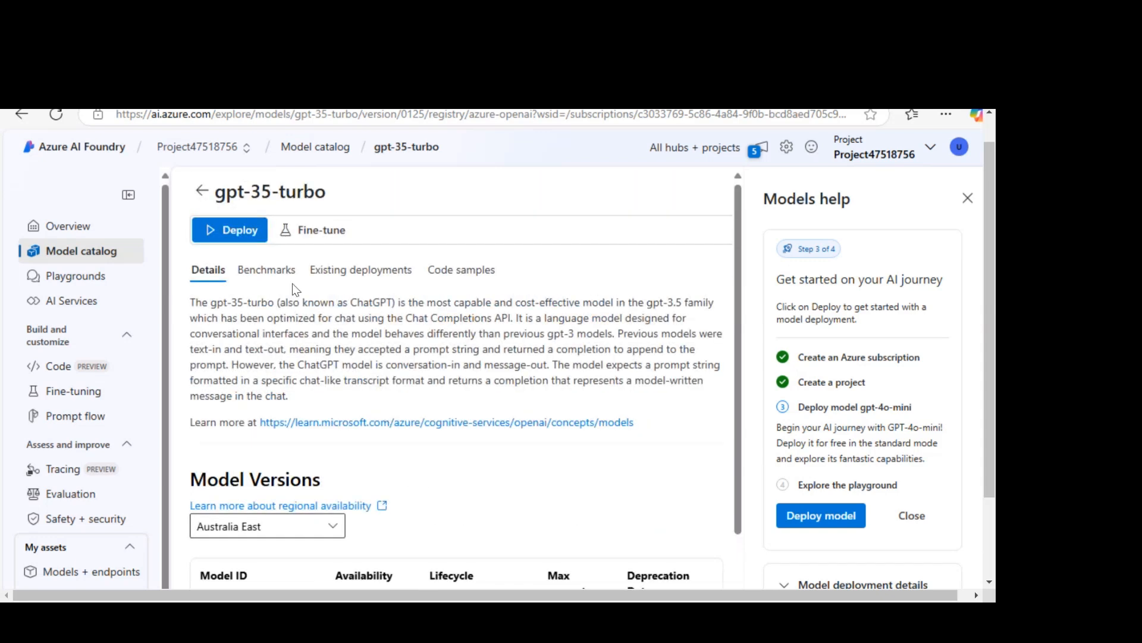
{"action": "left_click", "coordinate": [354, 272]}
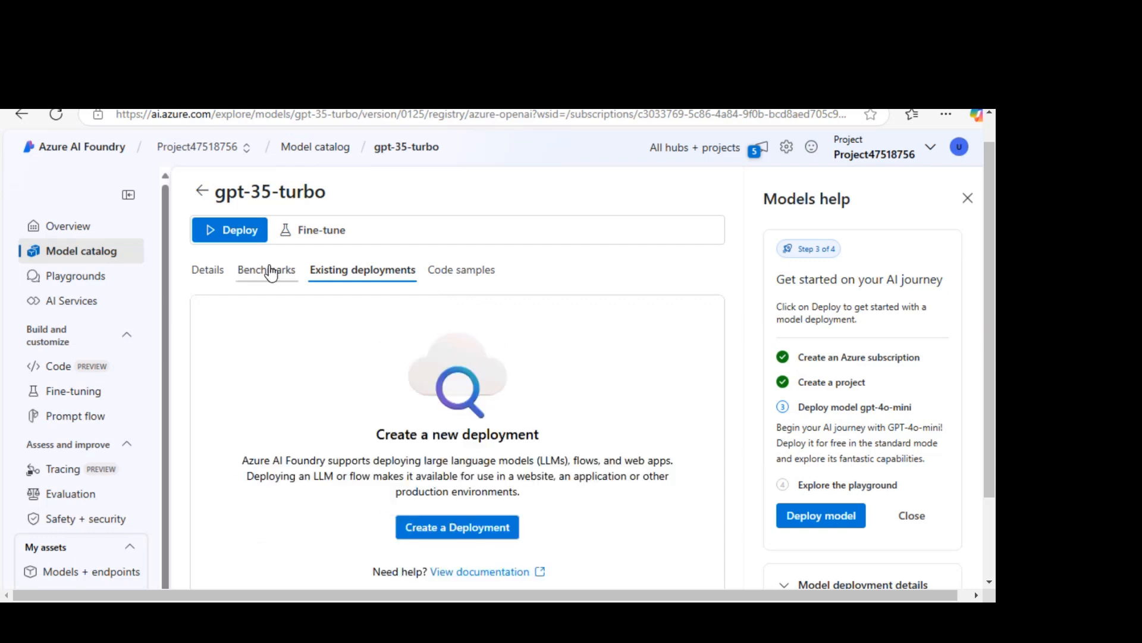
Begin a Standard deployment of gpt-35-turbo and customize its details with East US as the resource location
{"action": "left_click", "coordinate": [250, 232]}
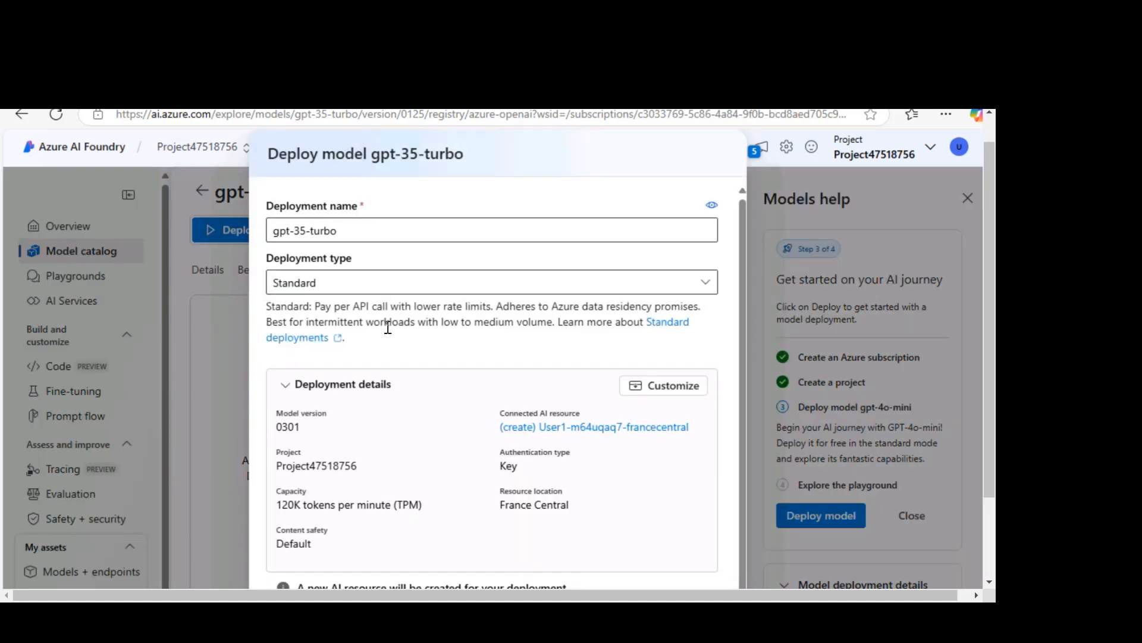
{"action": "left_click", "coordinate": [687, 393]}
{"action": "scroll", "coordinate": [411, 378], "scroll_direction": "down", "scroll_amount": 2}
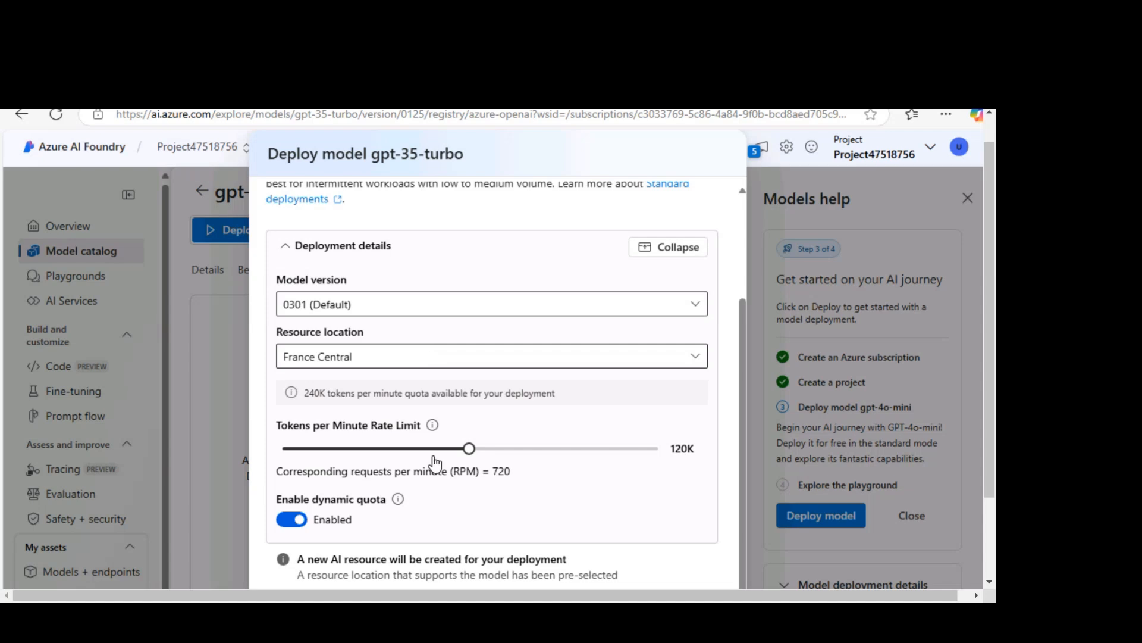
{"action": "left_click", "coordinate": [393, 358]}
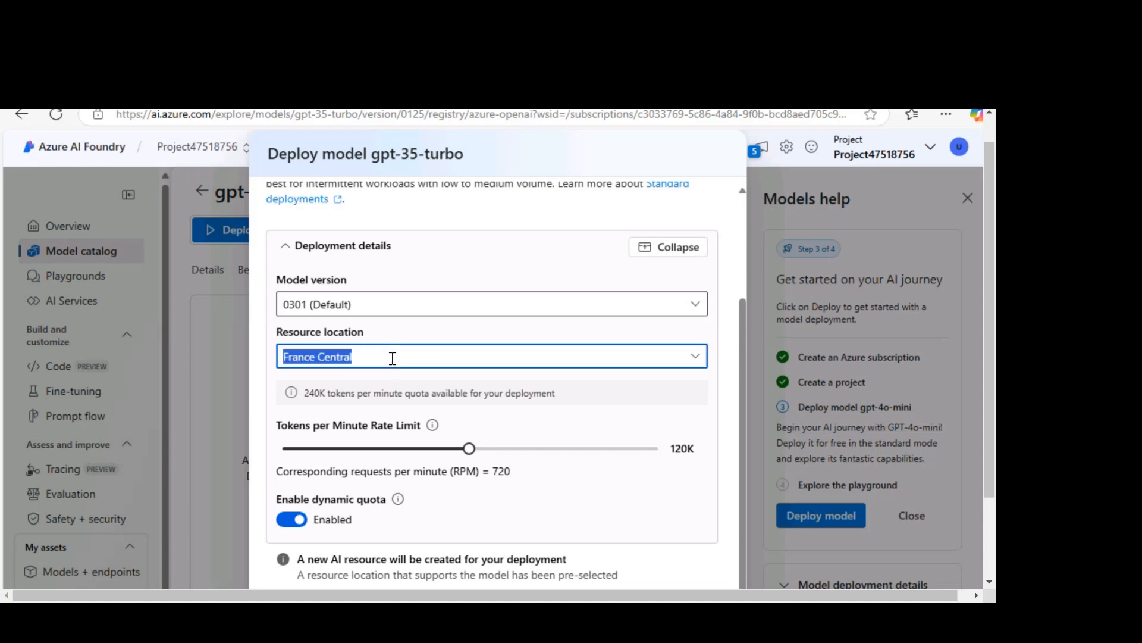
{"action": "scroll", "coordinate": [389, 436], "scroll_direction": "down", "scroll_amount": 5}
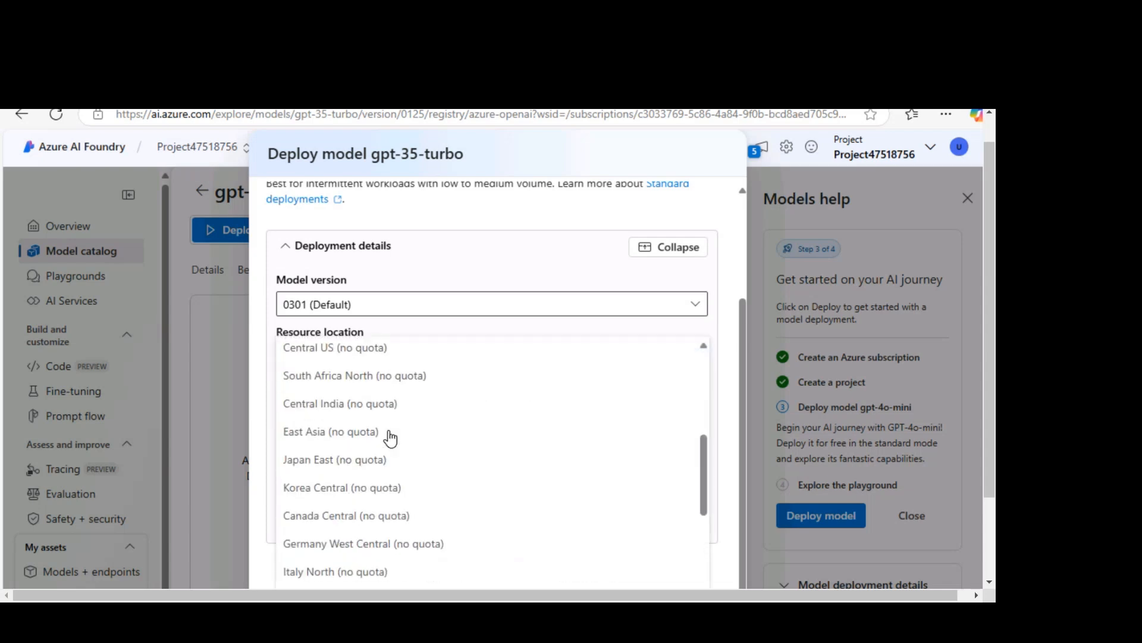
{"action": "scroll", "coordinate": [390, 437], "scroll_direction": "up", "scroll_amount": 5}
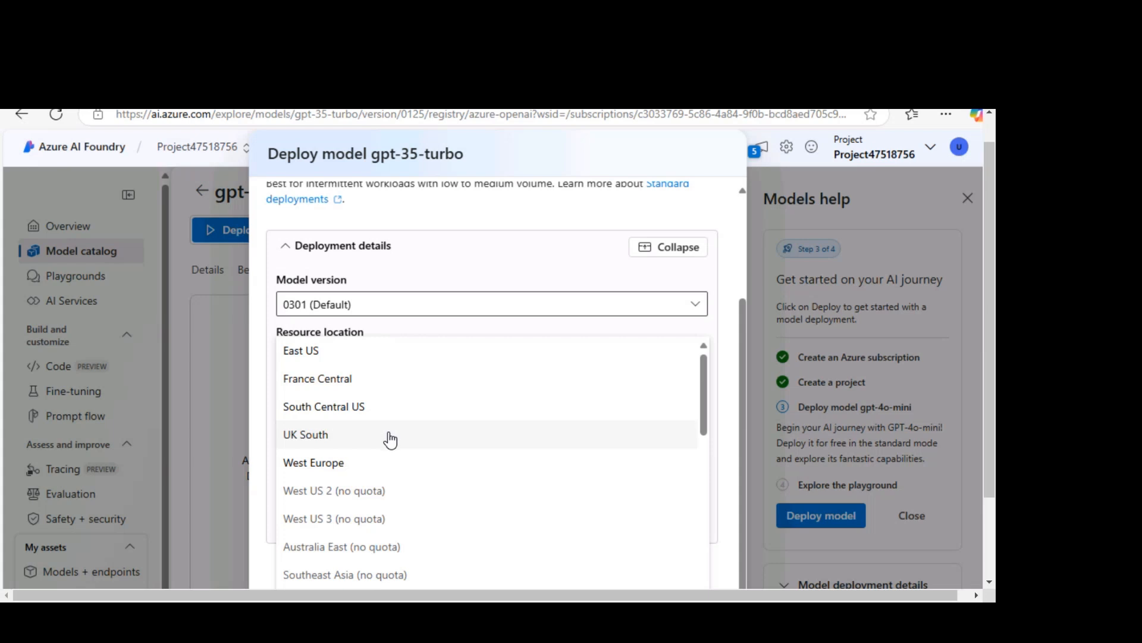
{"action": "scroll", "coordinate": [387, 434], "scroll_direction": "down", "scroll_amount": 10}
{"action": "scroll", "coordinate": [481, 419], "scroll_direction": "up", "scroll_amount": 5}
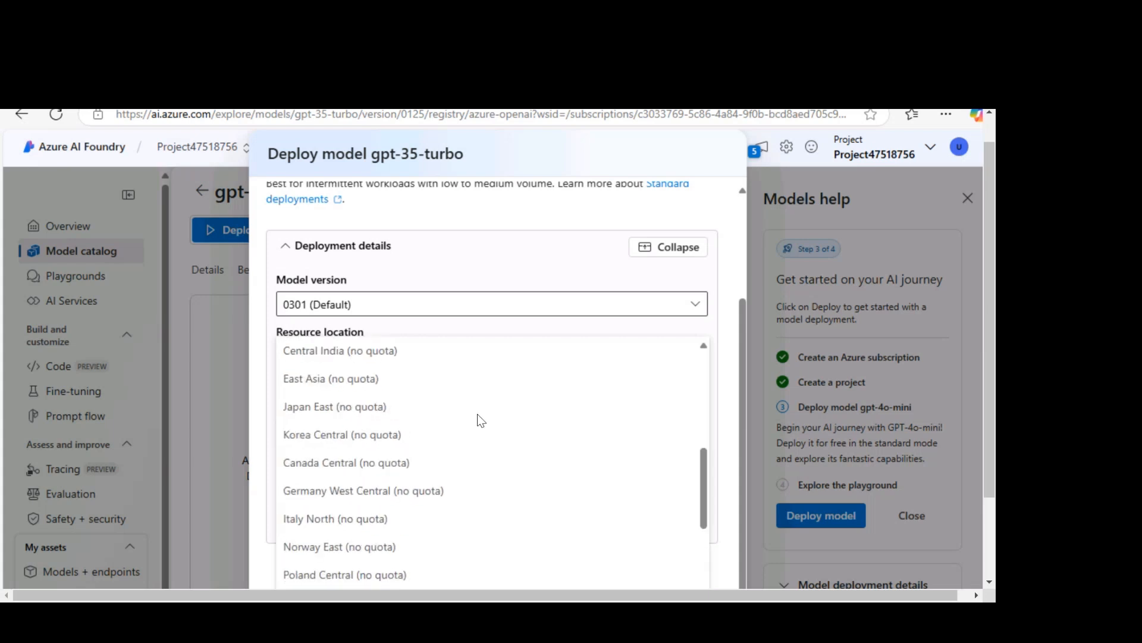
{"action": "scroll", "coordinate": [479, 416], "scroll_direction": "up", "scroll_amount": 5}
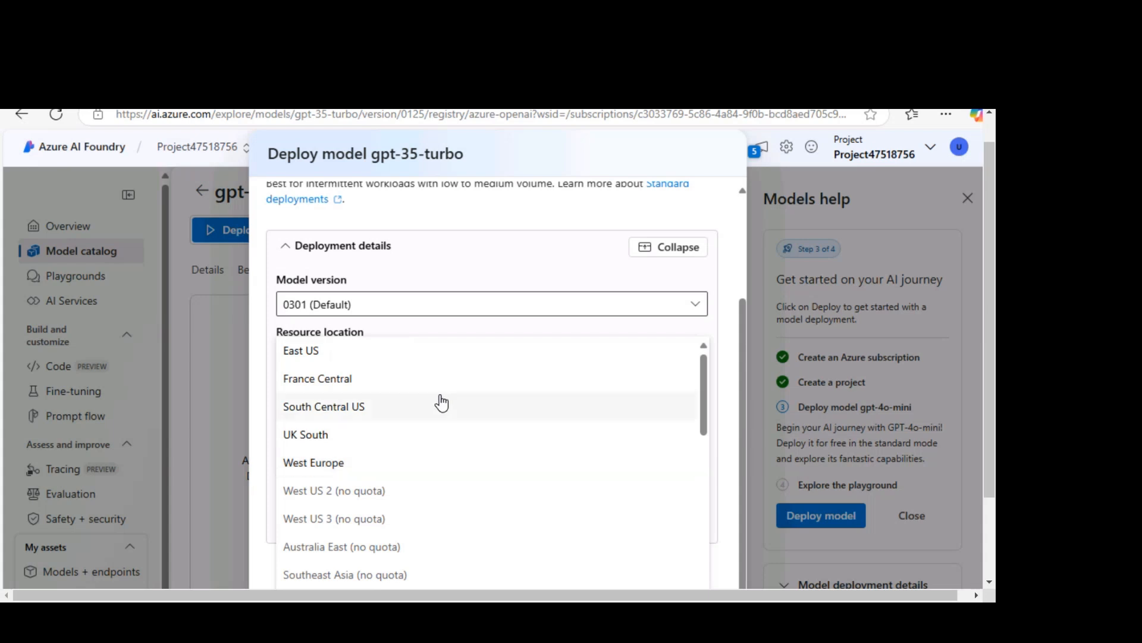
{"action": "left_click", "coordinate": [348, 355]}
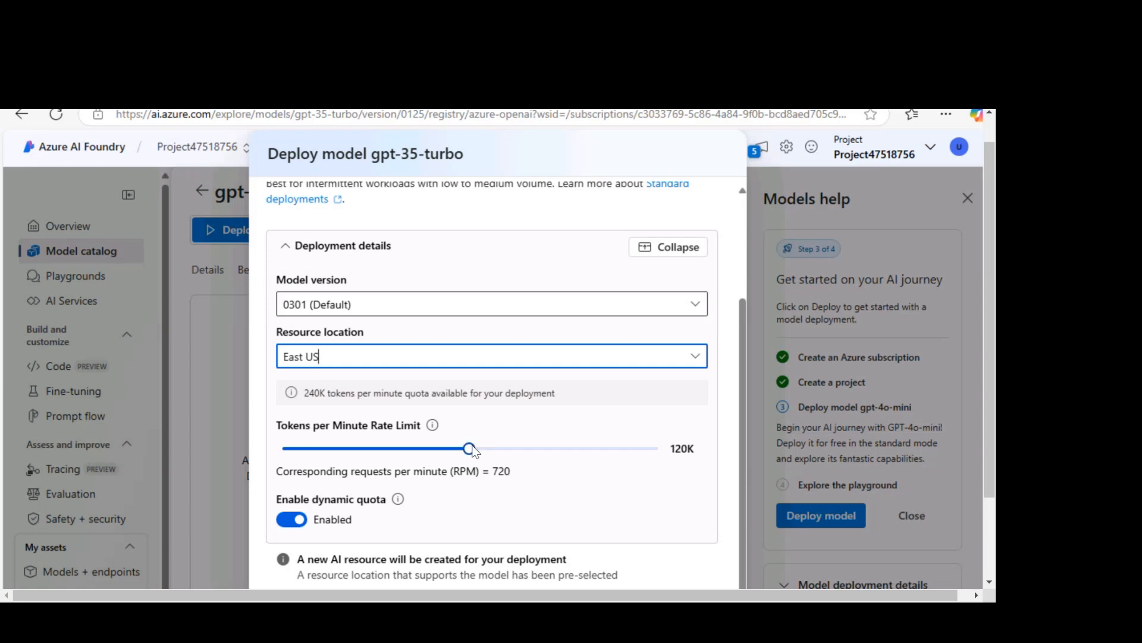
Set the deployment's Tokens per Minute Rate Limit to 4K and collapse the deployment details
{"action": "left_click_drag", "start_coordinate": [469, 448], "coordinate": [288, 452]}
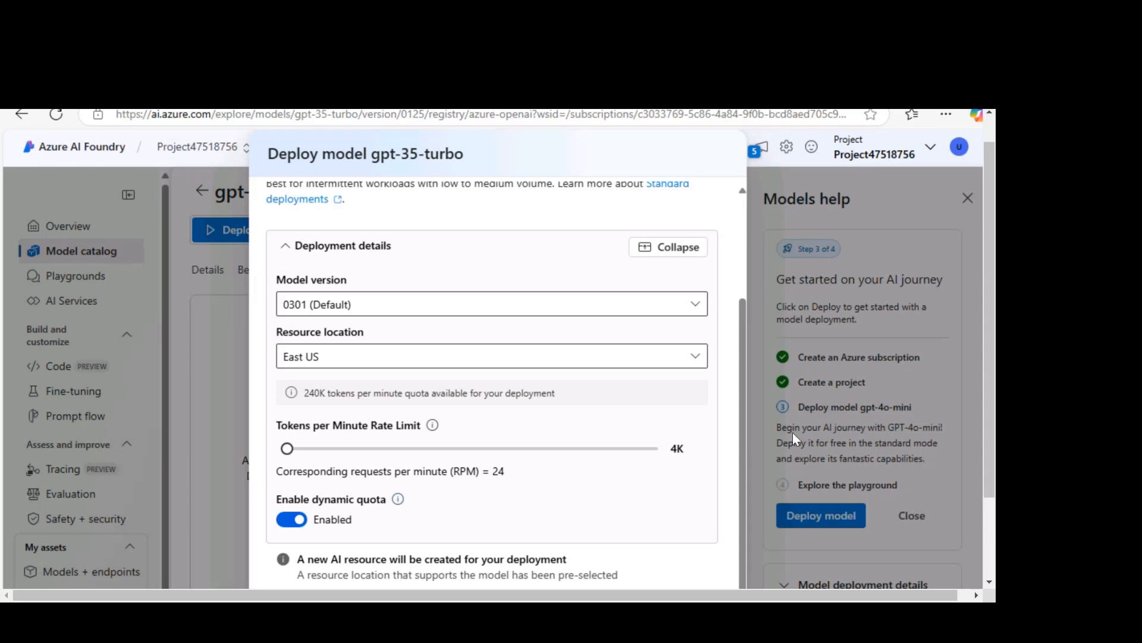
{"action": "left_click_drag", "start_coordinate": [744, 441], "coordinate": [763, 489]}
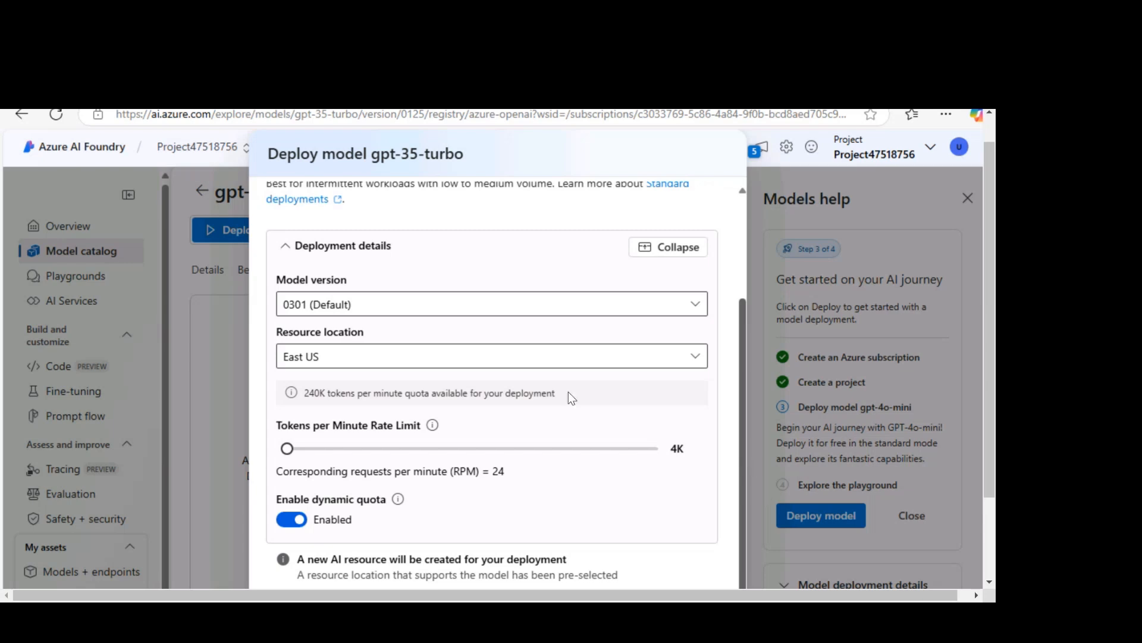
{"action": "left_click", "coordinate": [286, 245]}
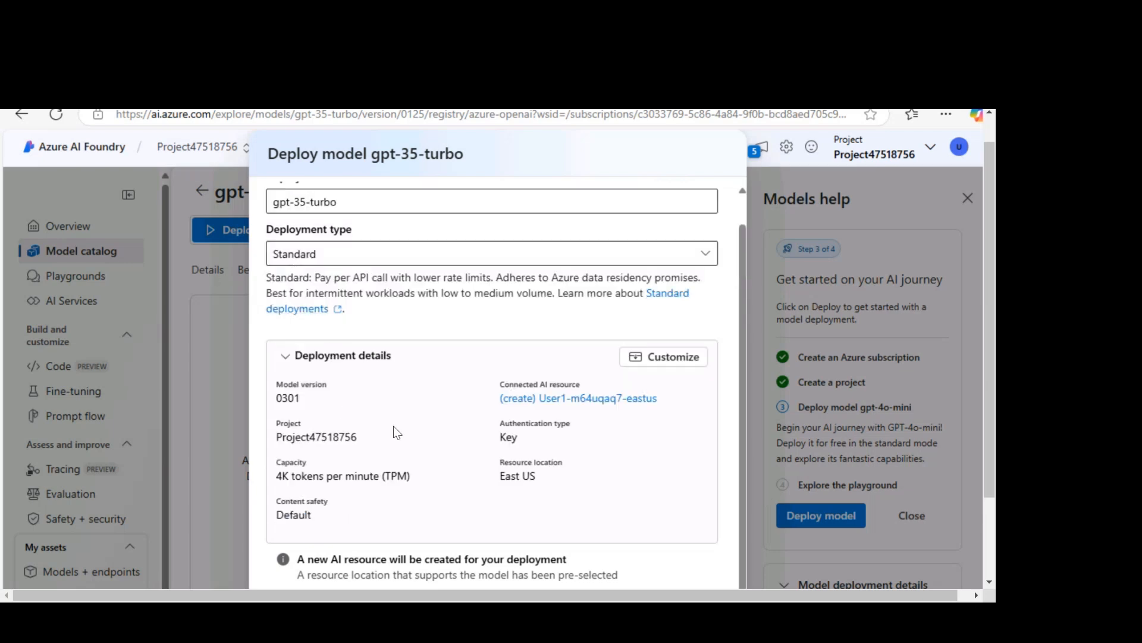
Recheck the customized deployment details, then create the AI resource and deploy gpt-35-turbo
{"action": "left_click", "coordinate": [648, 357]}
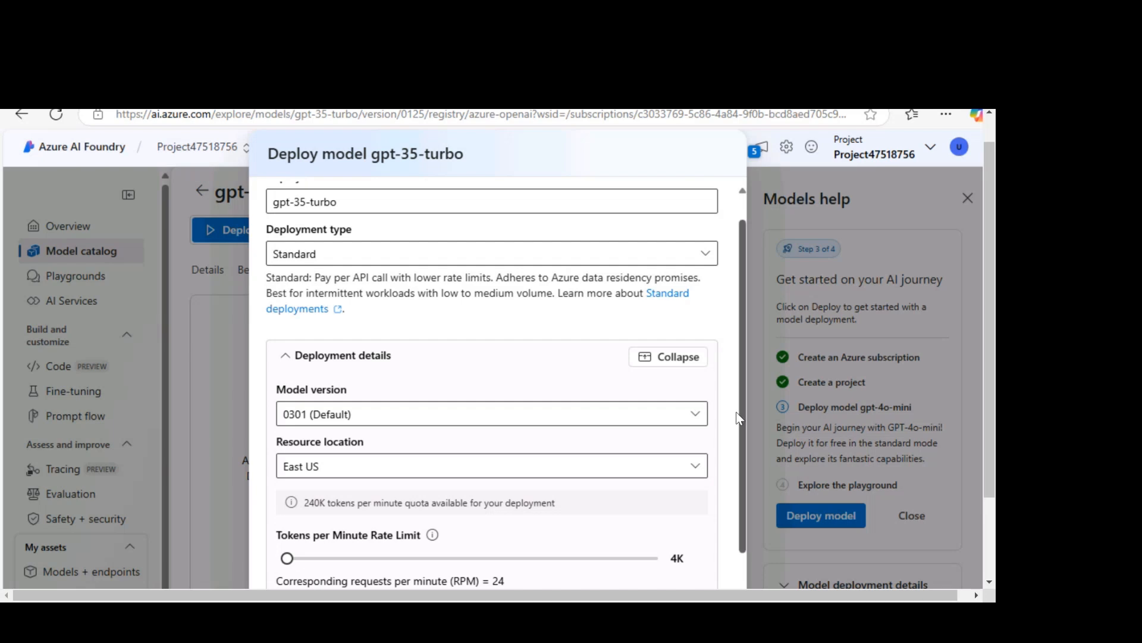
{"action": "left_click_drag", "start_coordinate": [743, 456], "coordinate": [737, 508]}
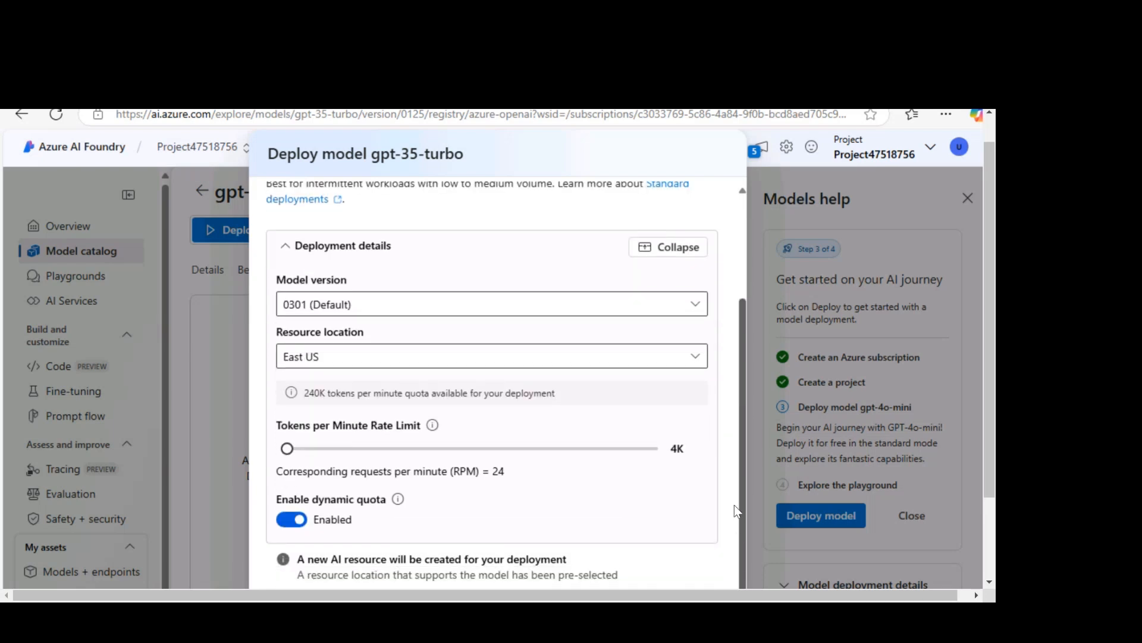
{"action": "scroll", "coordinate": [687, 349], "scroll_direction": "up", "scroll_amount": 2}
{"action": "left_click", "coordinate": [665, 335]}
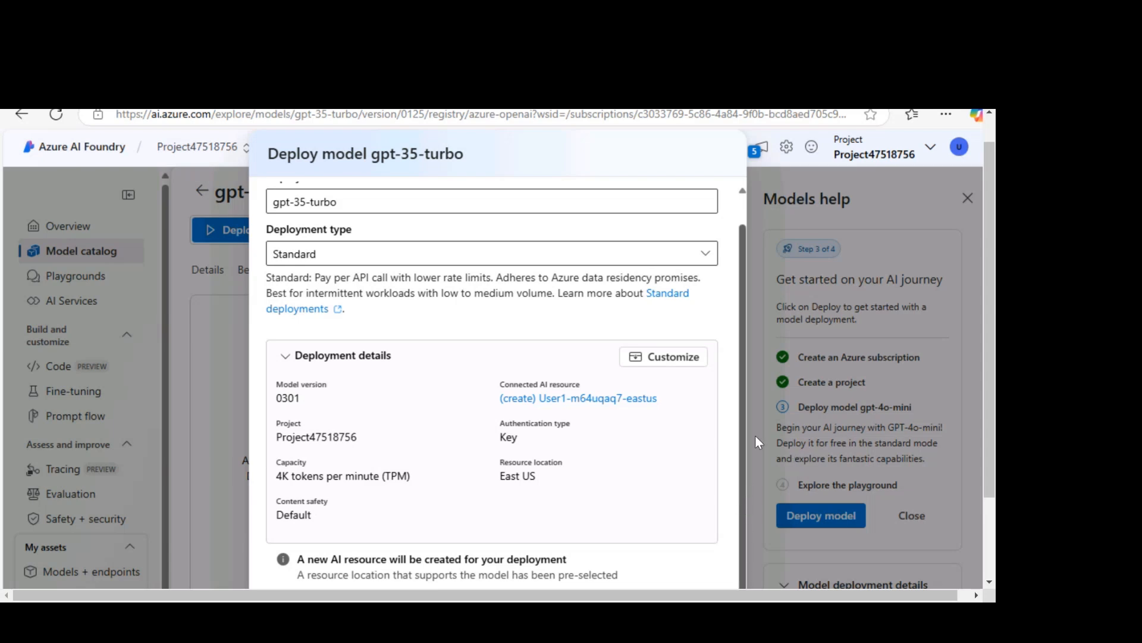
{"action": "left_click_drag", "start_coordinate": [755, 436], "coordinate": [746, 595]}
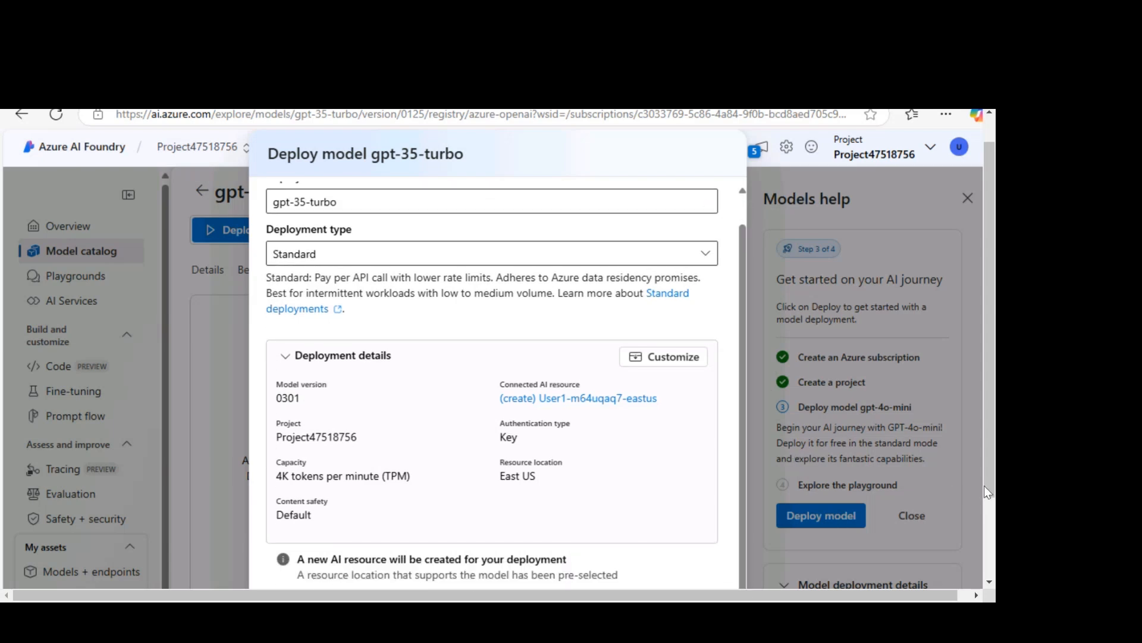
{"action": "left_click_drag", "start_coordinate": [986, 494], "coordinate": [977, 557]}
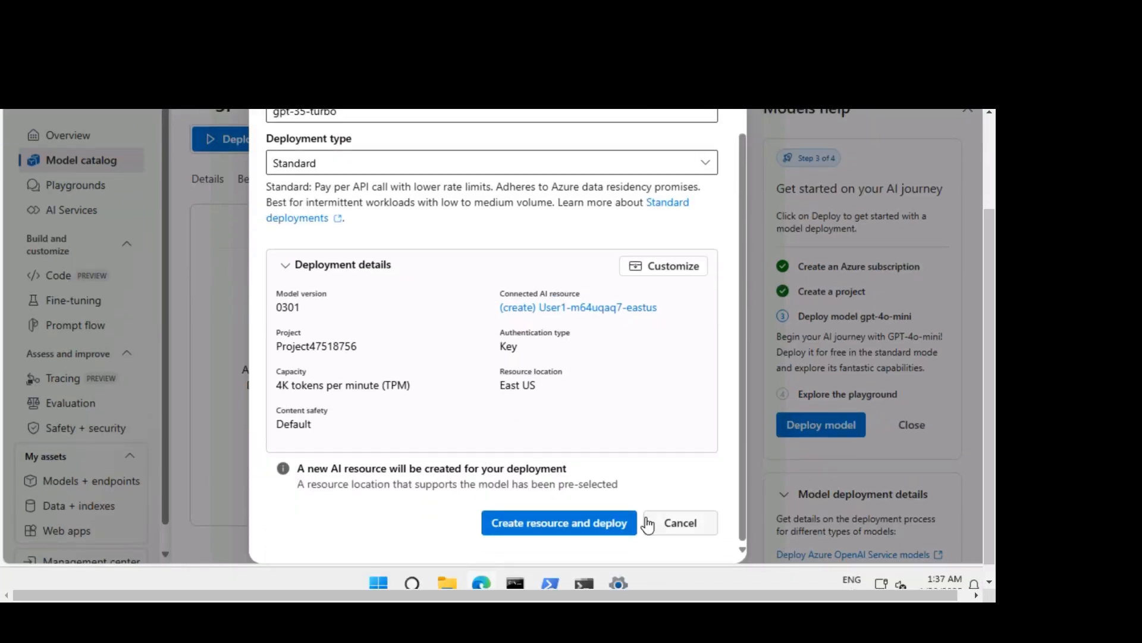
{"action": "left_click", "coordinate": [532, 523]}
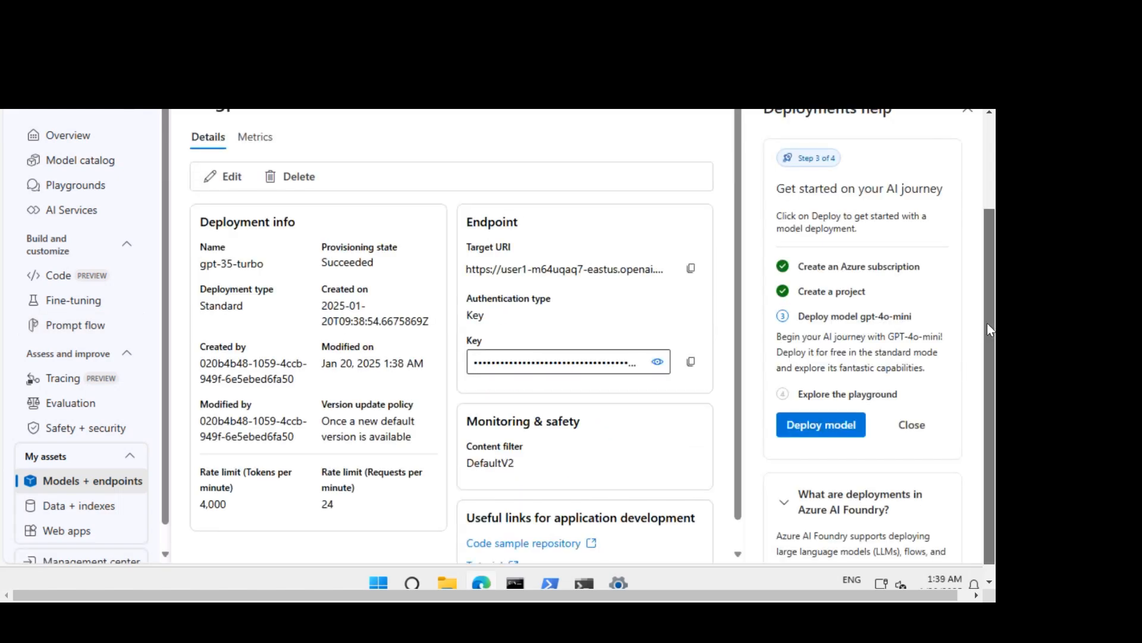
Review the new gpt-35-turbo deployment's info, endpoint and content filter details
{"action": "left_click_drag", "start_coordinate": [987, 323], "coordinate": [994, 276]}
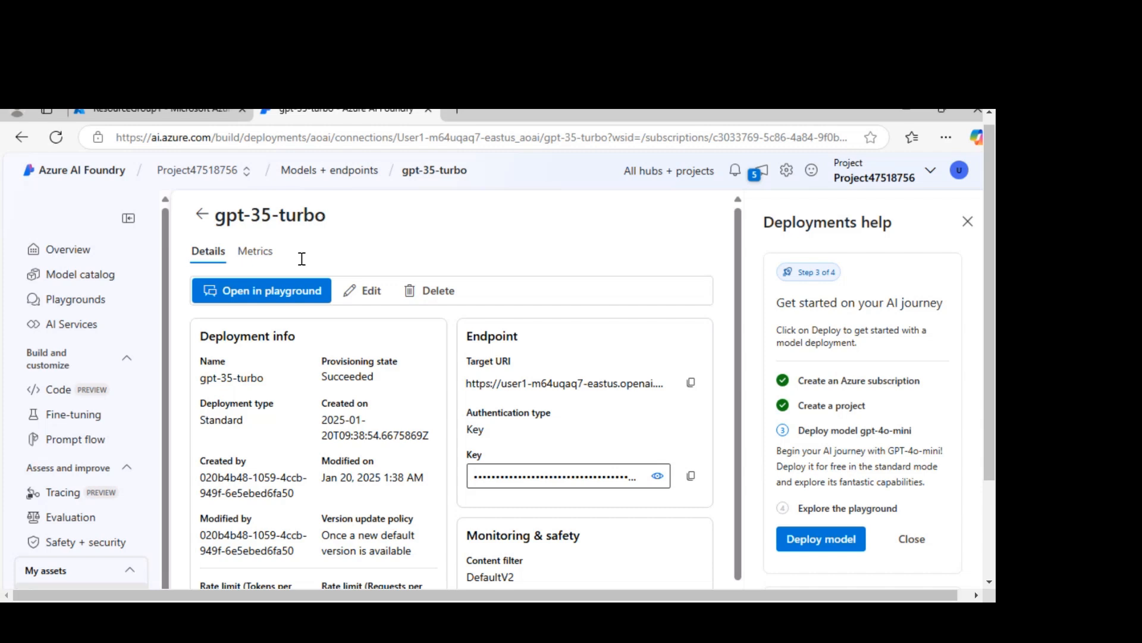
{"action": "scroll", "coordinate": [84, 450], "scroll_direction": "down", "scroll_amount": 1}
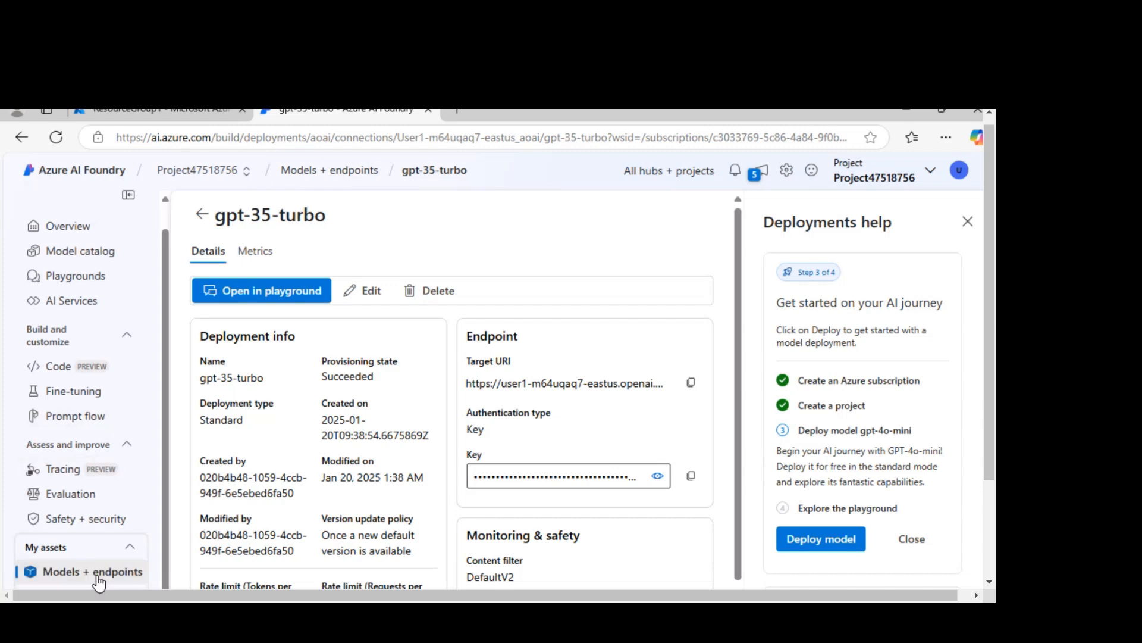
{"action": "left_click_drag", "start_coordinate": [993, 421], "coordinate": [993, 517]}
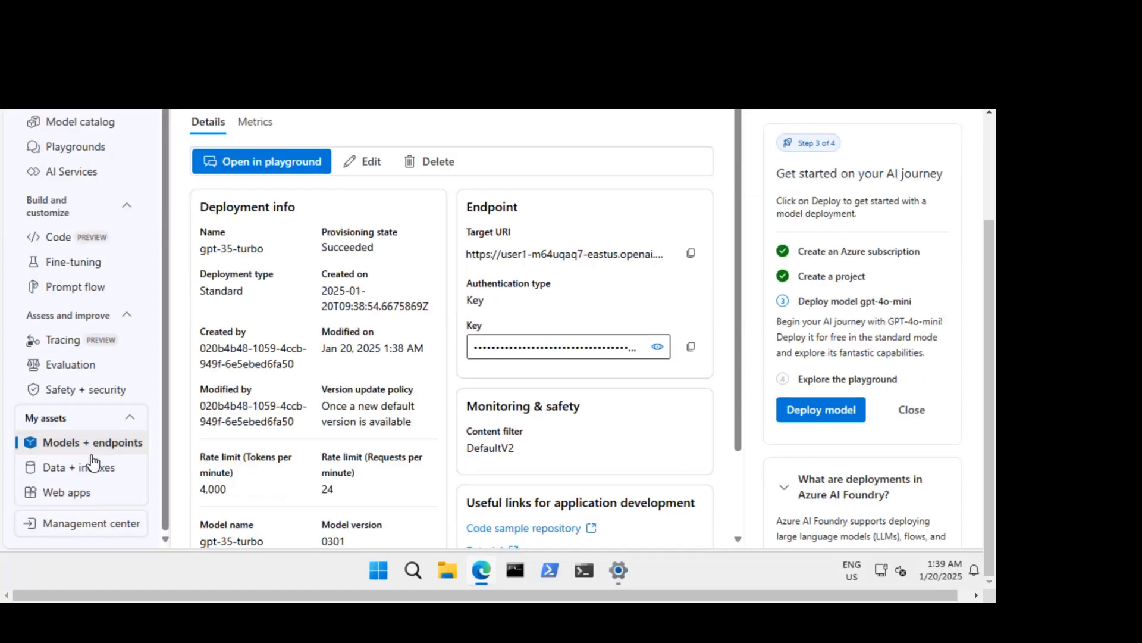
Return to gpt-35-turbo in the model catalog and check its list of existing deployments
{"action": "scroll", "coordinate": [90, 441], "scroll_direction": "up", "scroll_amount": 1}
{"action": "left_click", "coordinate": [95, 146]}
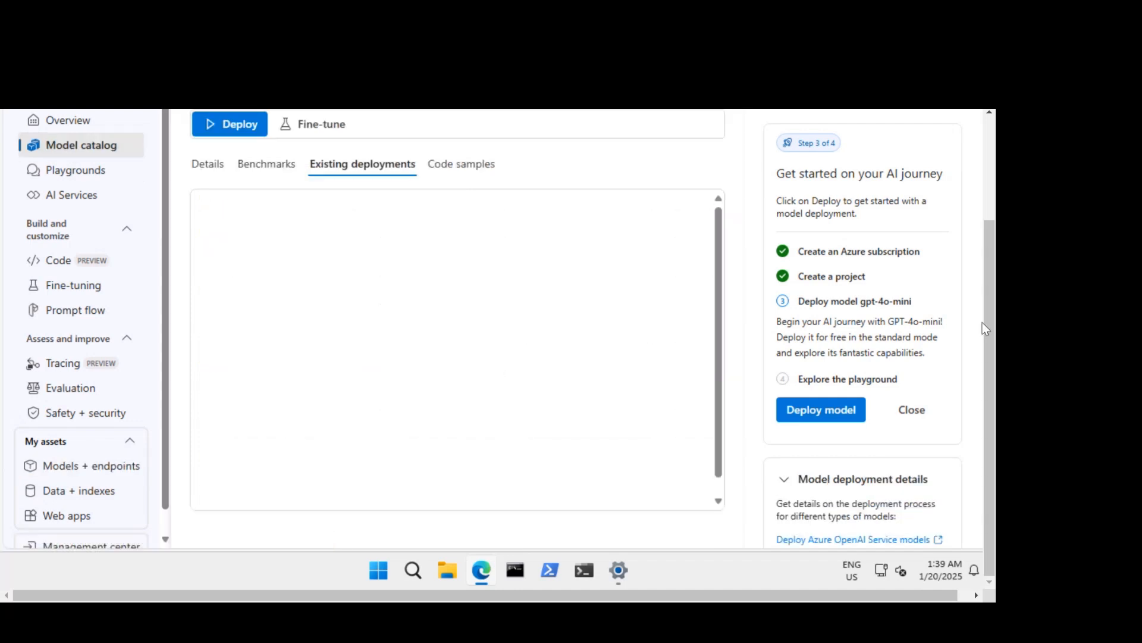
{"action": "left_click_drag", "start_coordinate": [984, 336], "coordinate": [987, 266]}
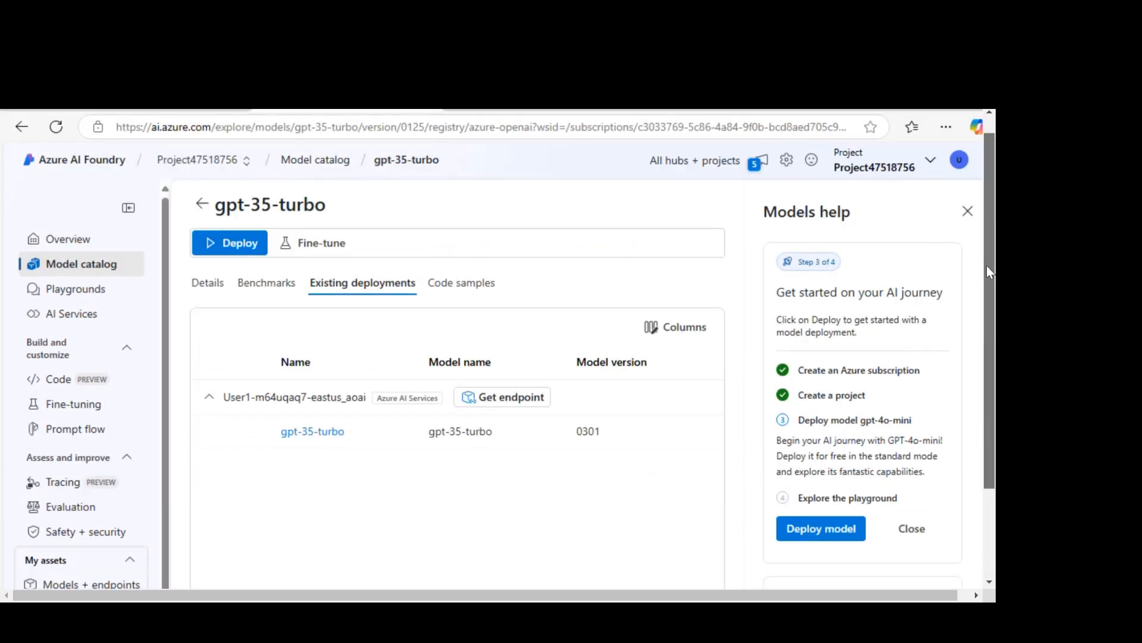
{"action": "scroll", "coordinate": [992, 373], "scroll_direction": "down", "scroll_amount": 3}
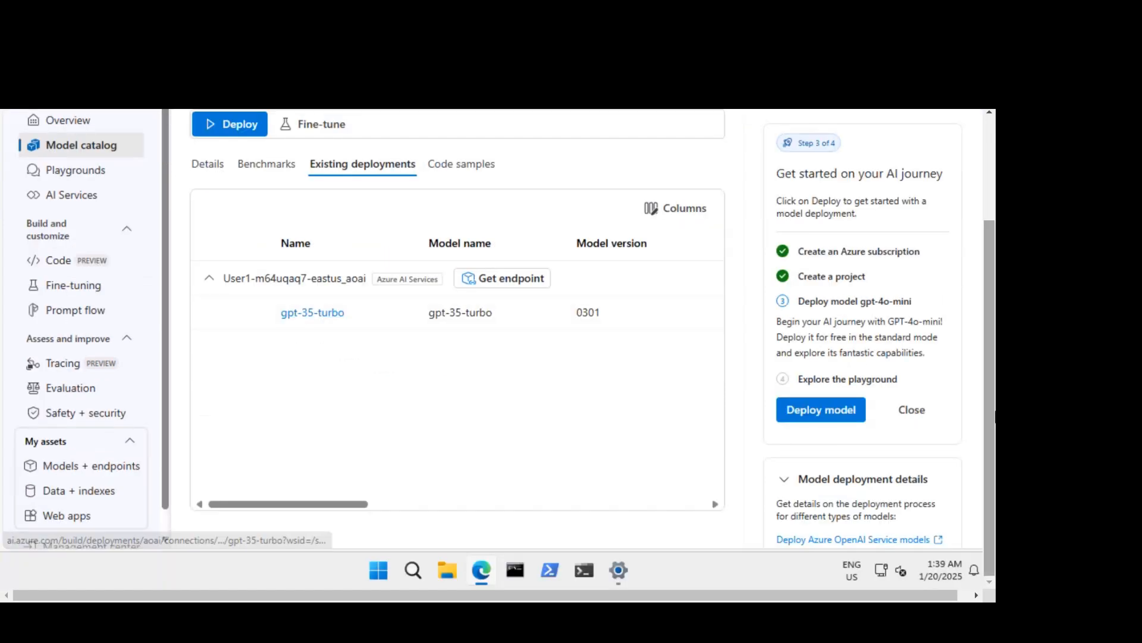
{"action": "scroll", "coordinate": [85, 463], "scroll_direction": "down", "scroll_amount": 1}
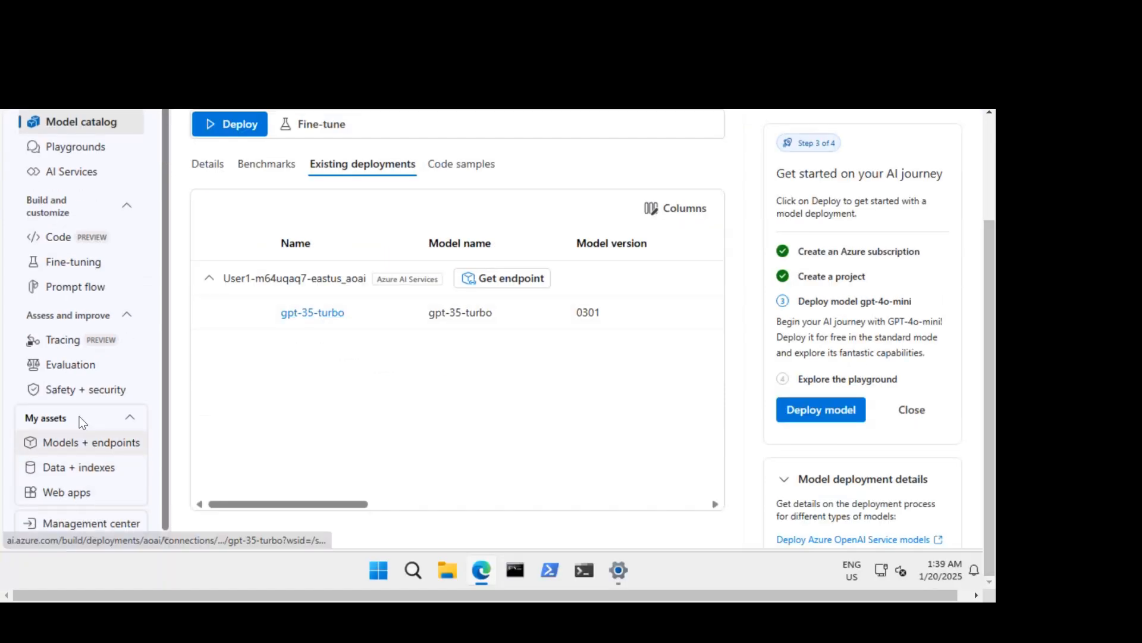
Reopen the gpt-35-turbo deployment's details under Models + endpoints and review its deployment and endpoint information
{"action": "left_click", "coordinate": [90, 453]}
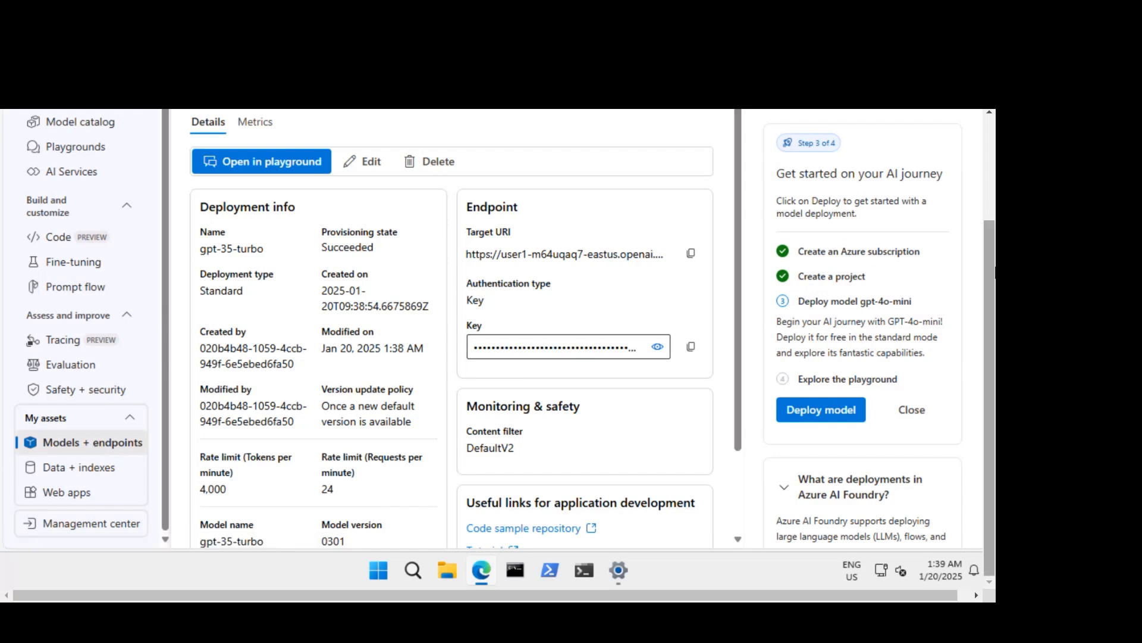
{"action": "left_click_drag", "start_coordinate": [990, 272], "coordinate": [992, 216]}
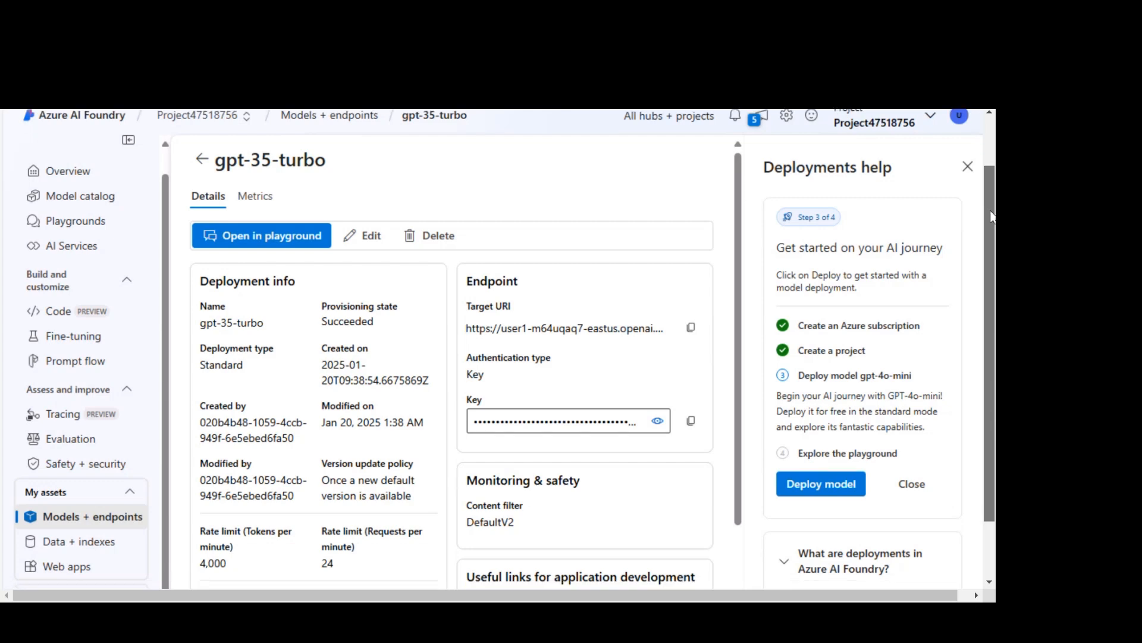
{"action": "left_click_drag", "start_coordinate": [992, 216], "coordinate": [986, 178]}
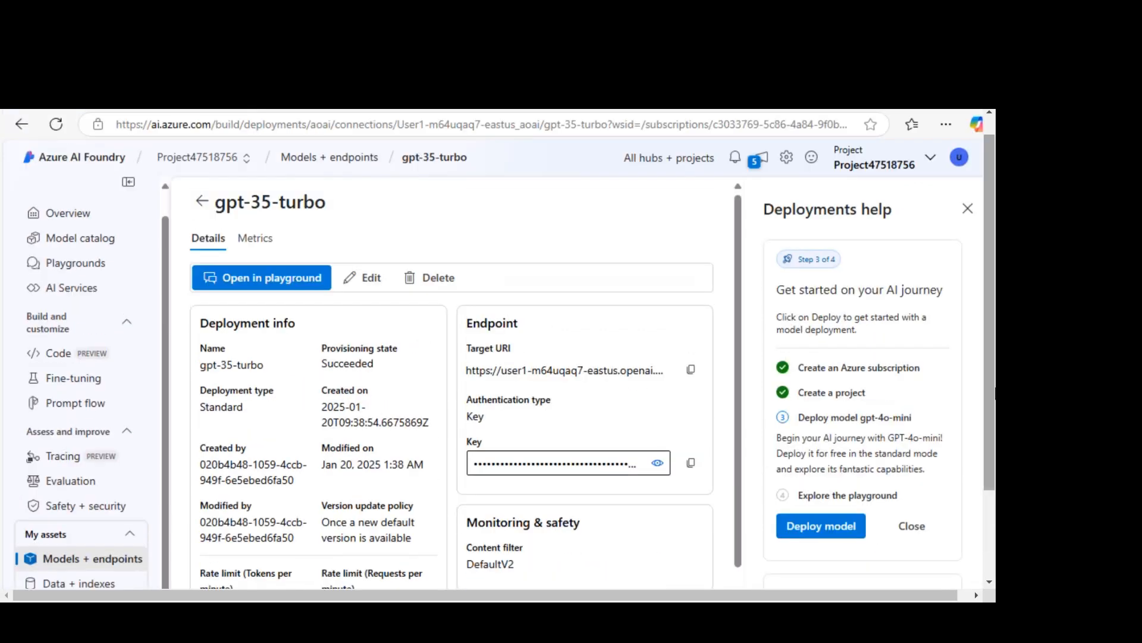
Look over the gpt-35-turbo deployment's details and return to the list of model deployments
{"action": "left_click_drag", "start_coordinate": [987, 379], "coordinate": [981, 454]}
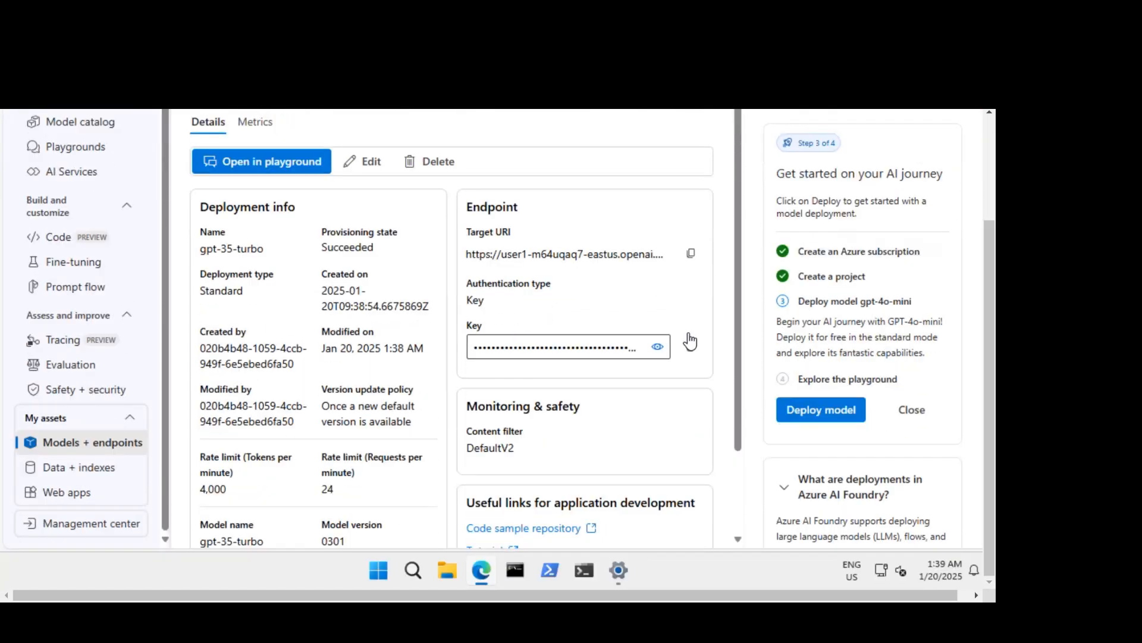
{"action": "left_click_drag", "start_coordinate": [736, 389], "coordinate": [733, 154]}
{"action": "scroll", "coordinate": [987, 333], "scroll_direction": "up", "scroll_amount": 3}
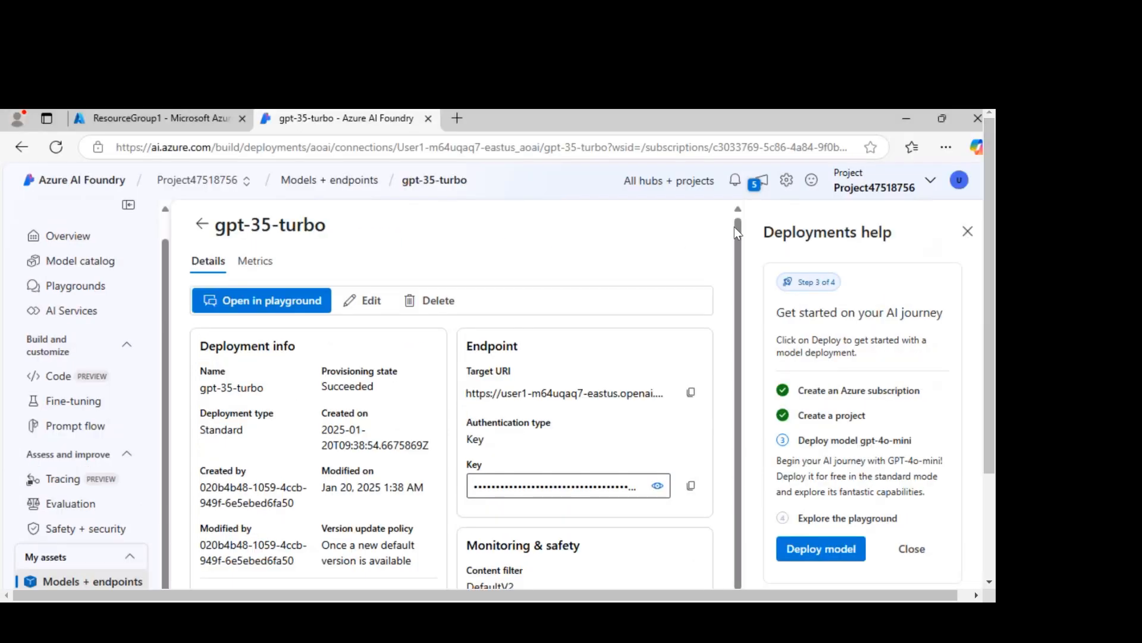
{"action": "left_click", "coordinate": [205, 229]}
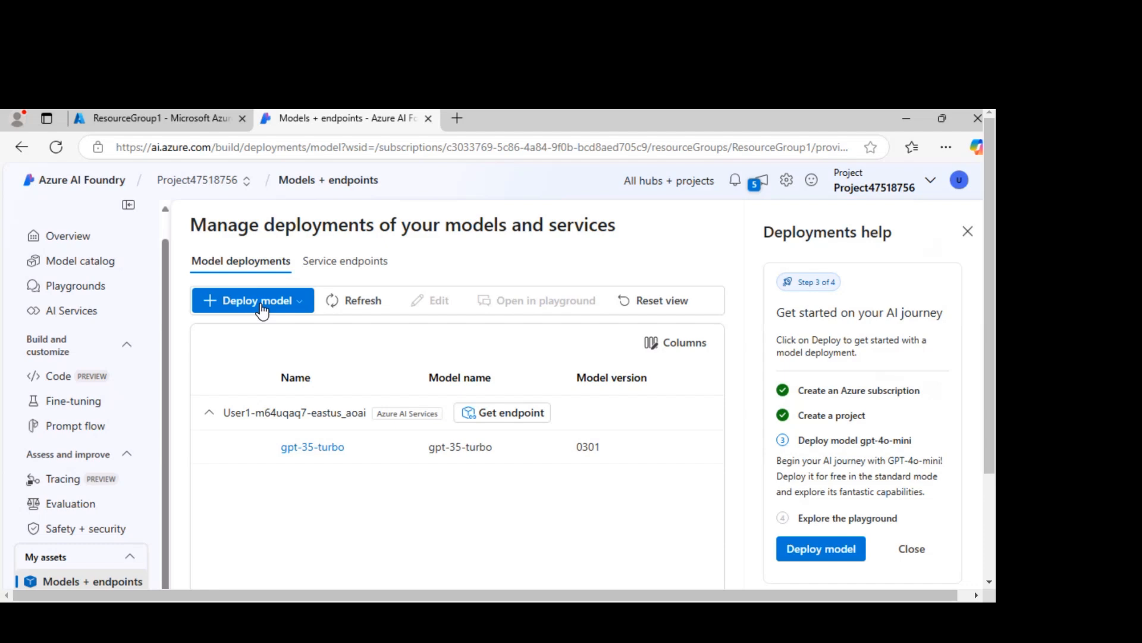
Start a new base model deployment, search for gpt-4, and confirm gpt-4 as the model to deploy
{"action": "left_click", "coordinate": [261, 310]}
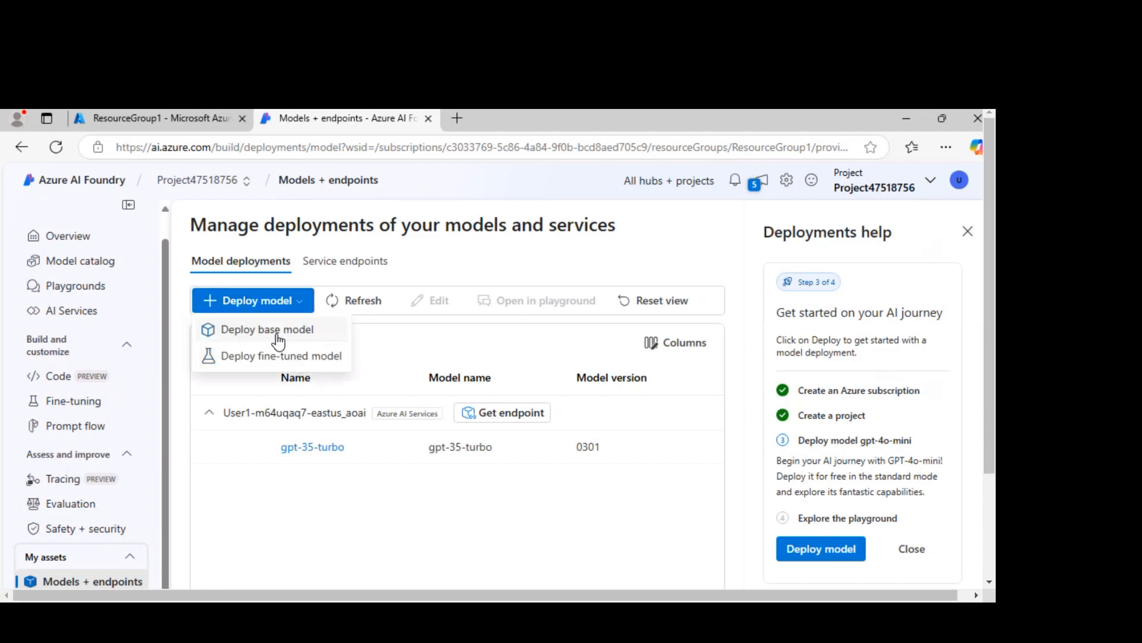
{"action": "left_click", "coordinate": [290, 332]}
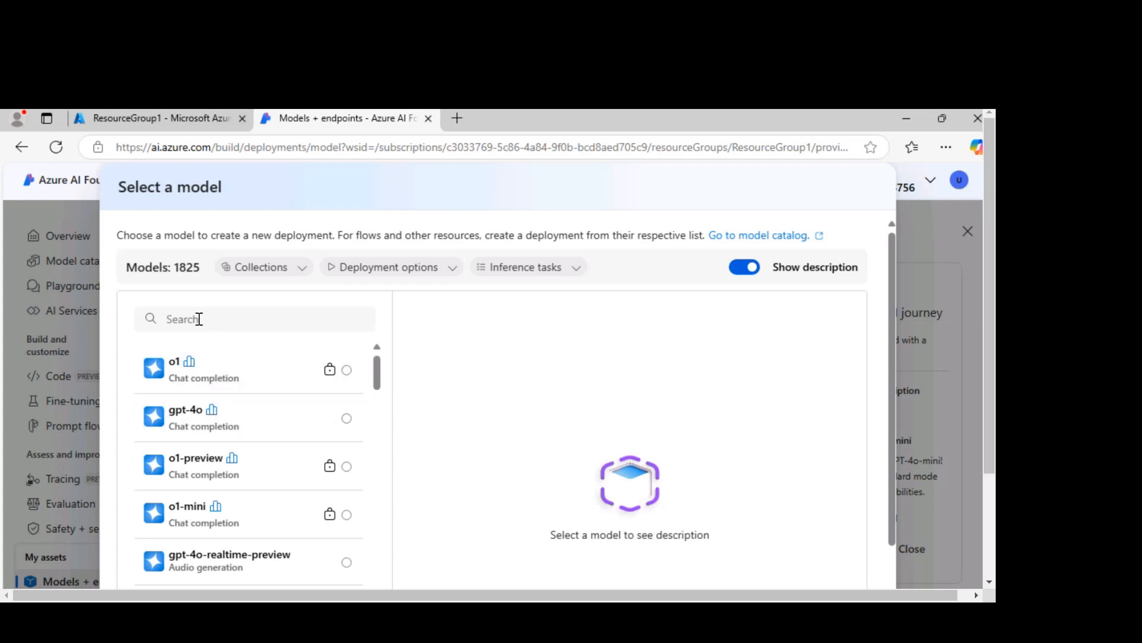
{"action": "left_click", "coordinate": [209, 311]}
{"action": "type", "text": "gpt 4"}
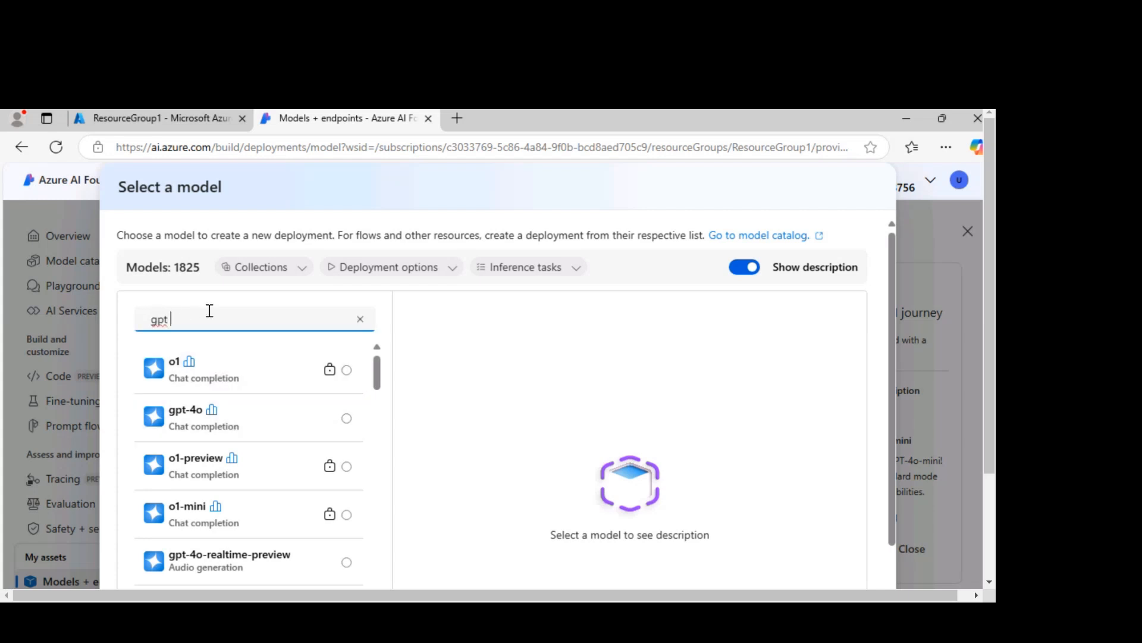
{"action": "key", "text": "BackSpace"}
{"action": "key", "text": "BackSpace"}
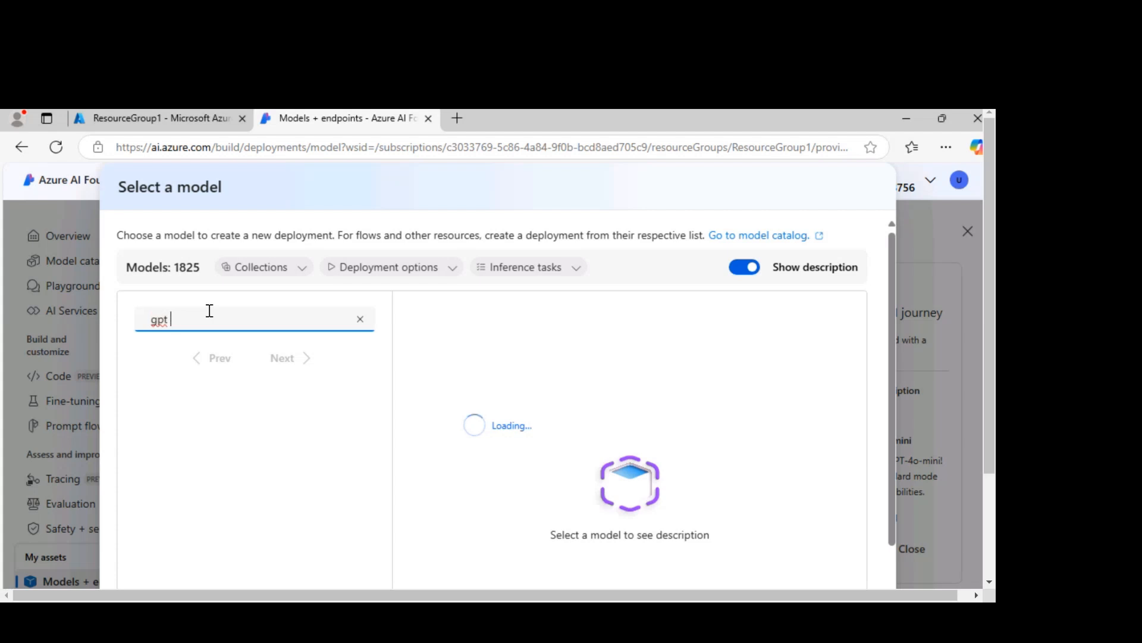
{"action": "type", "text": "-4"}
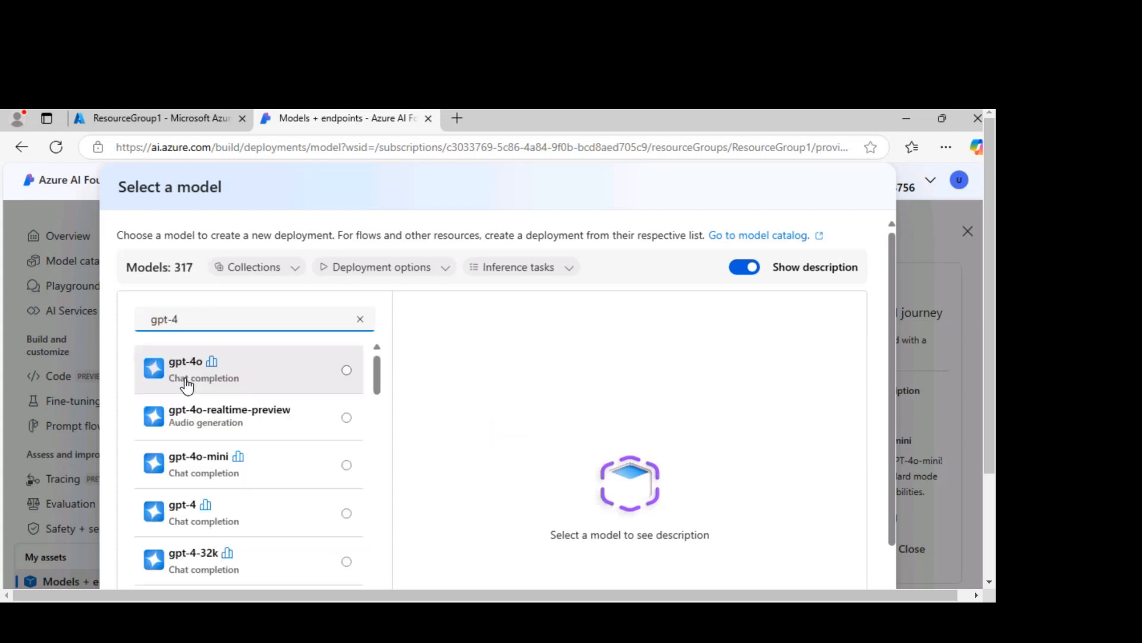
{"action": "left_click", "coordinate": [347, 514]}
{"action": "scroll", "coordinate": [989, 453], "scroll_direction": "down", "scroll_amount": 3}
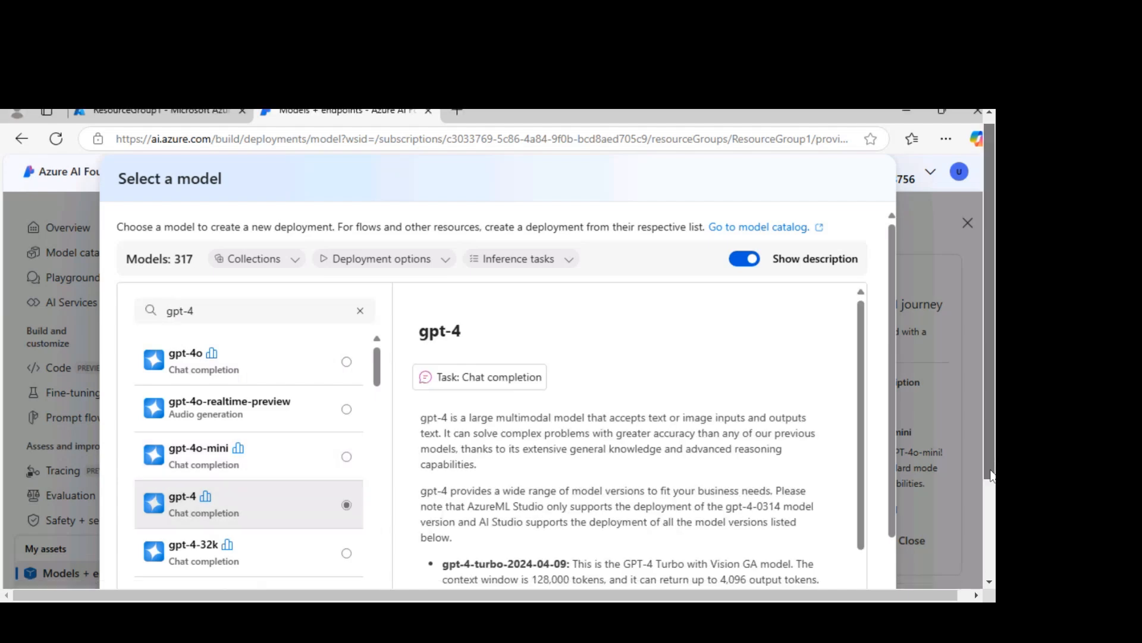
{"action": "left_click", "coordinate": [771, 522]}
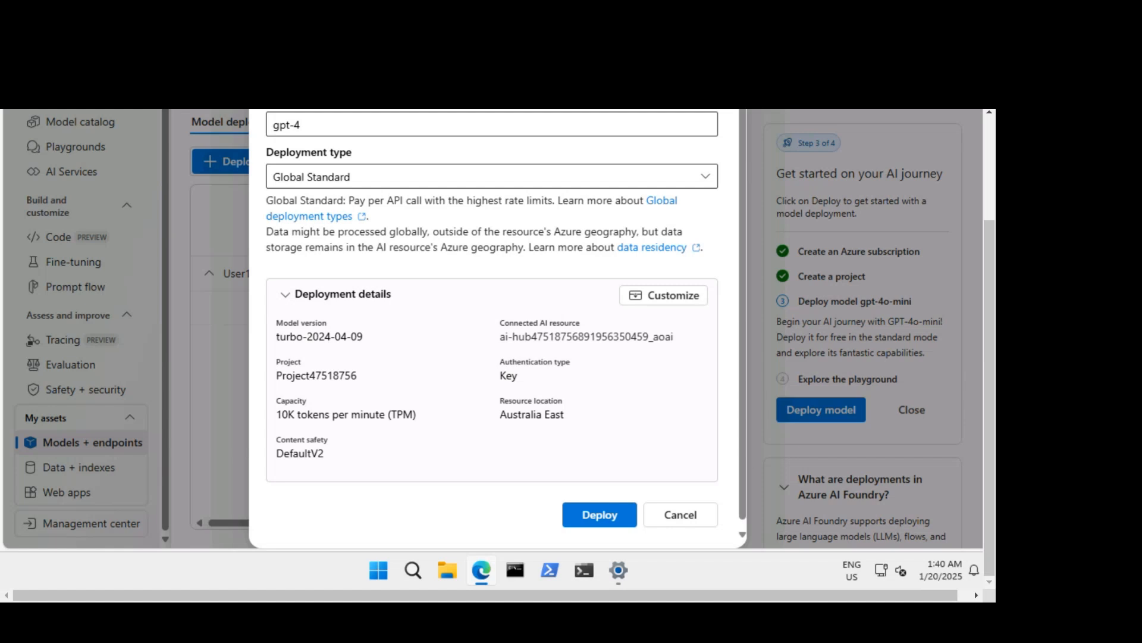
Open the gpt-4 deployment details for customization and check the available connected AI resources and model versions
{"action": "left_click", "coordinate": [634, 298]}
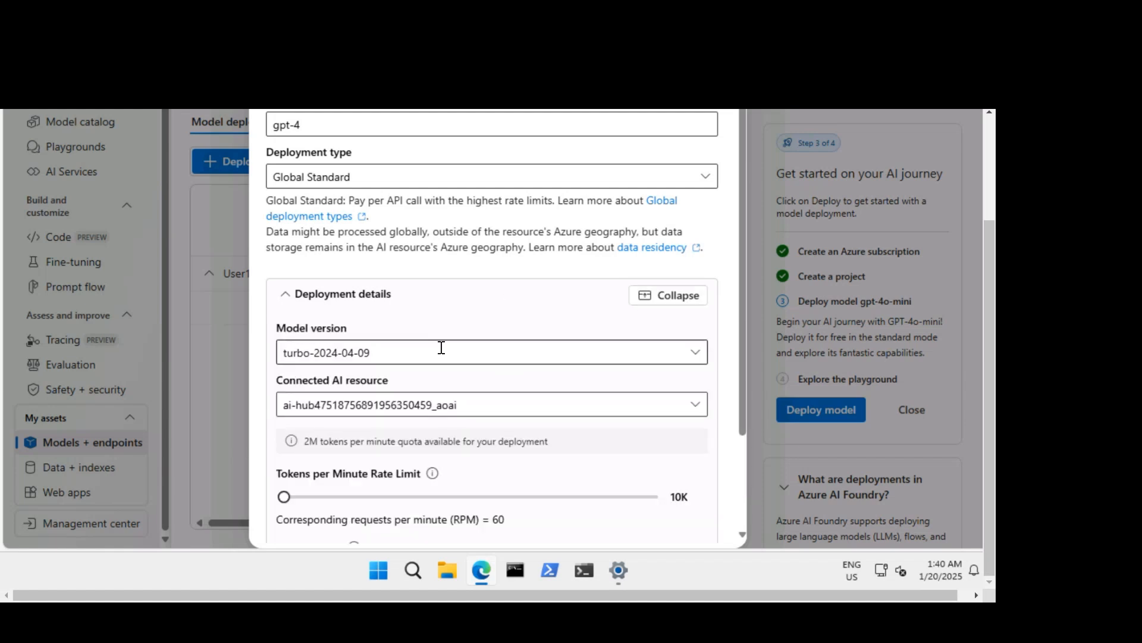
{"action": "scroll", "coordinate": [443, 348], "scroll_direction": "down", "scroll_amount": 2}
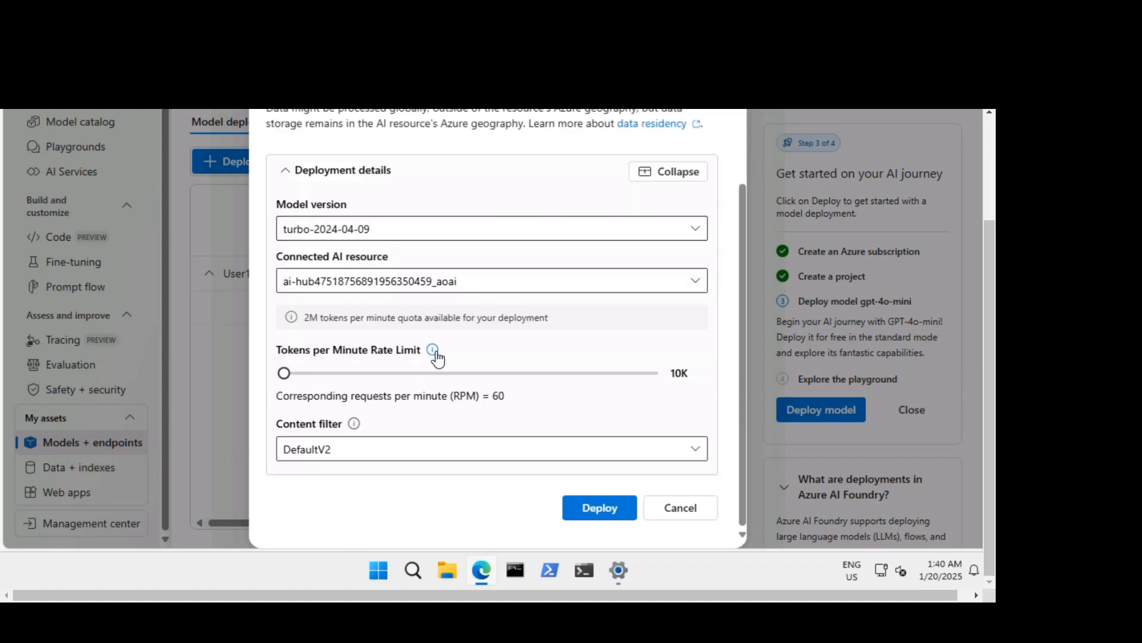
{"action": "left_click", "coordinate": [695, 282]}
{"action": "left_click", "coordinate": [696, 282]}
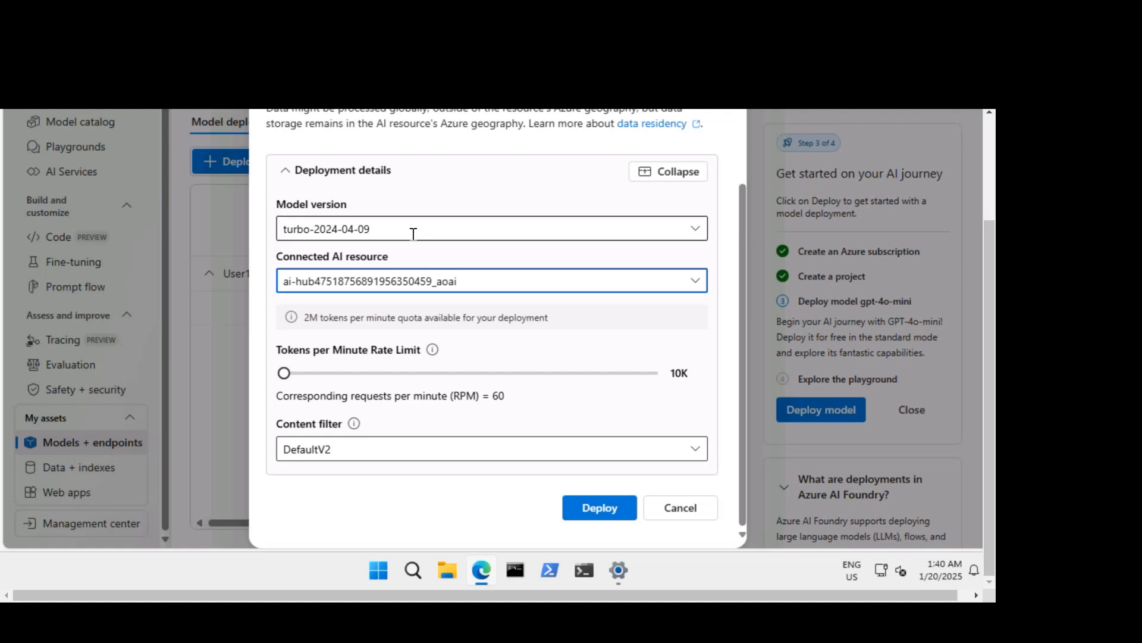
{"action": "left_click", "coordinate": [696, 230]}
{"action": "left_click", "coordinate": [694, 227]}
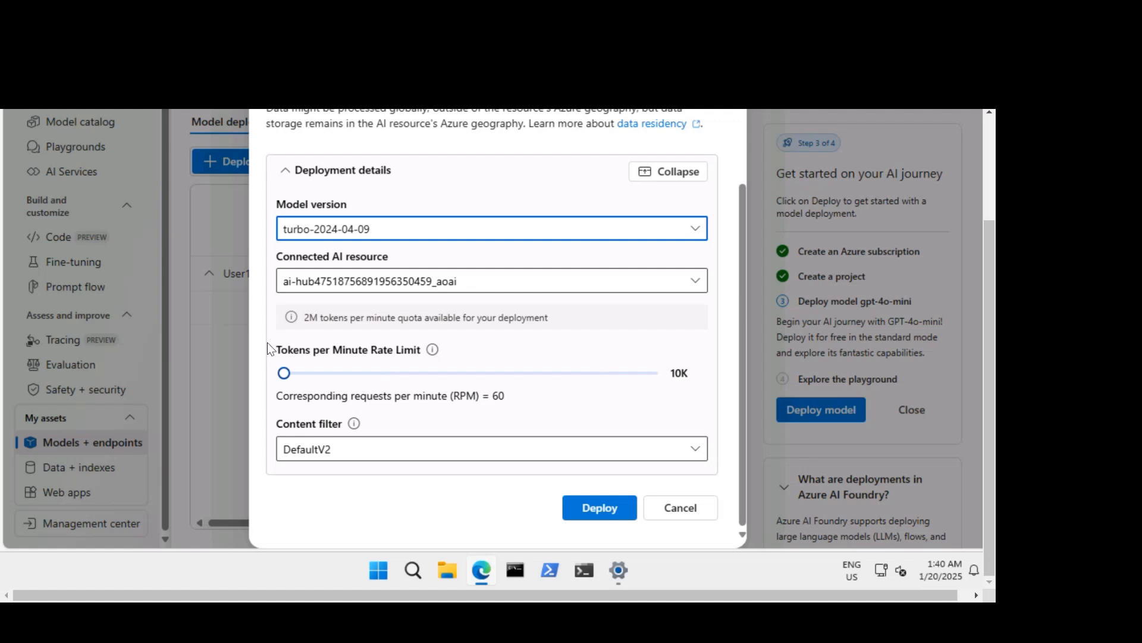
Set the tokens per minute rate limit to 5K and deploy gpt-4
{"action": "left_click", "coordinate": [268, 373]}
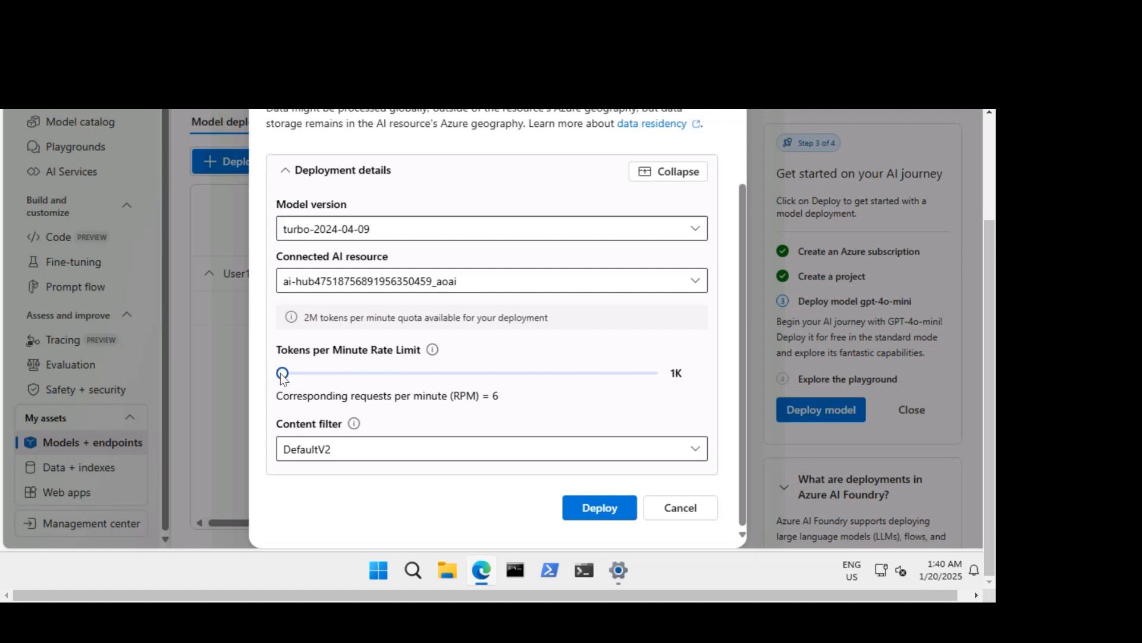
{"action": "left_click_drag", "start_coordinate": [281, 375], "coordinate": [286, 374]}
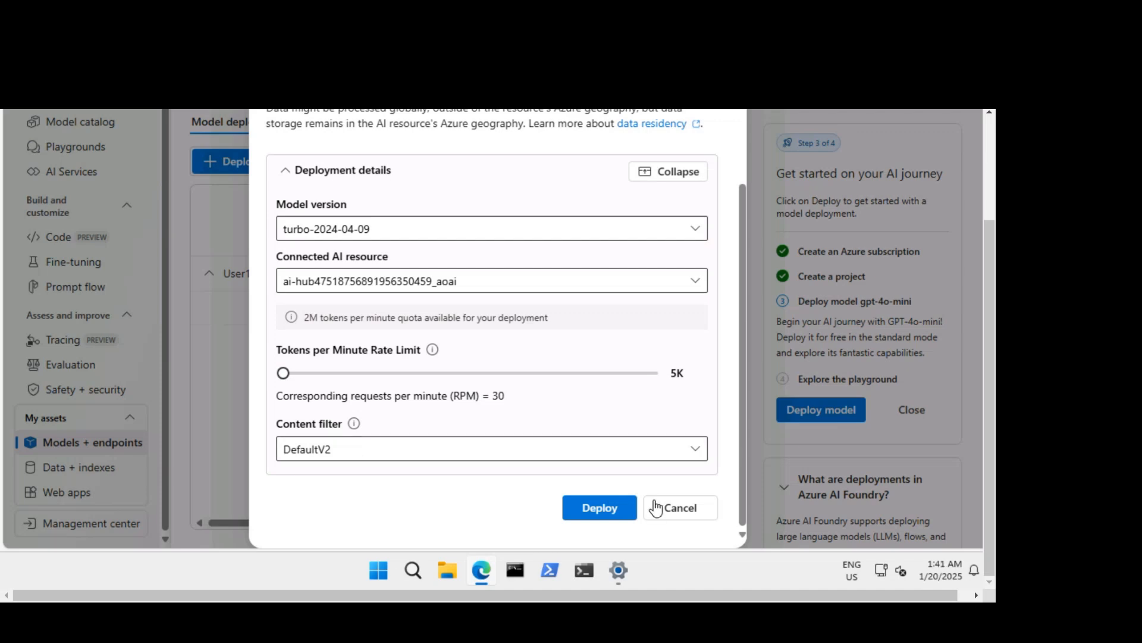
{"action": "left_click", "coordinate": [601, 507]}
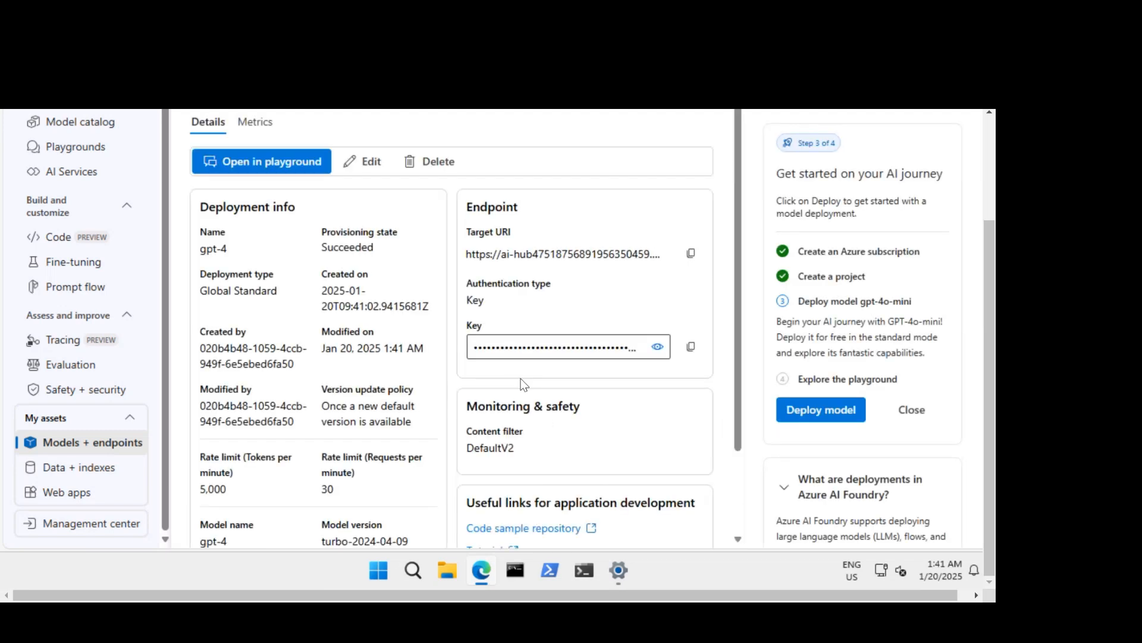
Review the new gpt-4 deployment's details and return to the list of model deployments
{"action": "left_click_drag", "start_coordinate": [994, 337], "coordinate": [993, 285]}
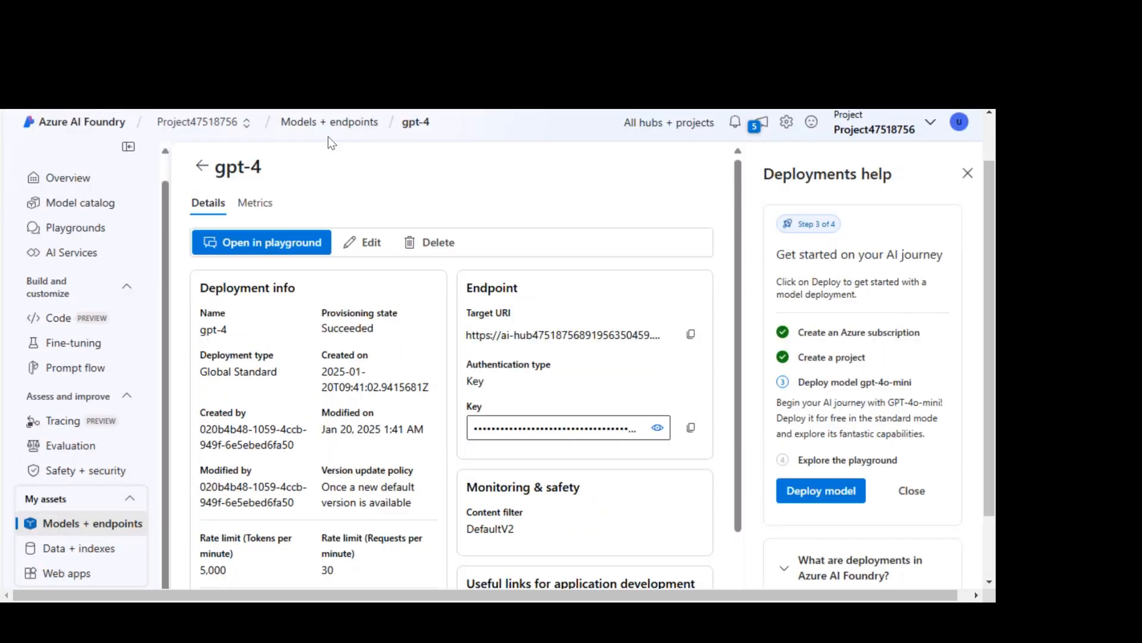
{"action": "left_click", "coordinate": [202, 165]}
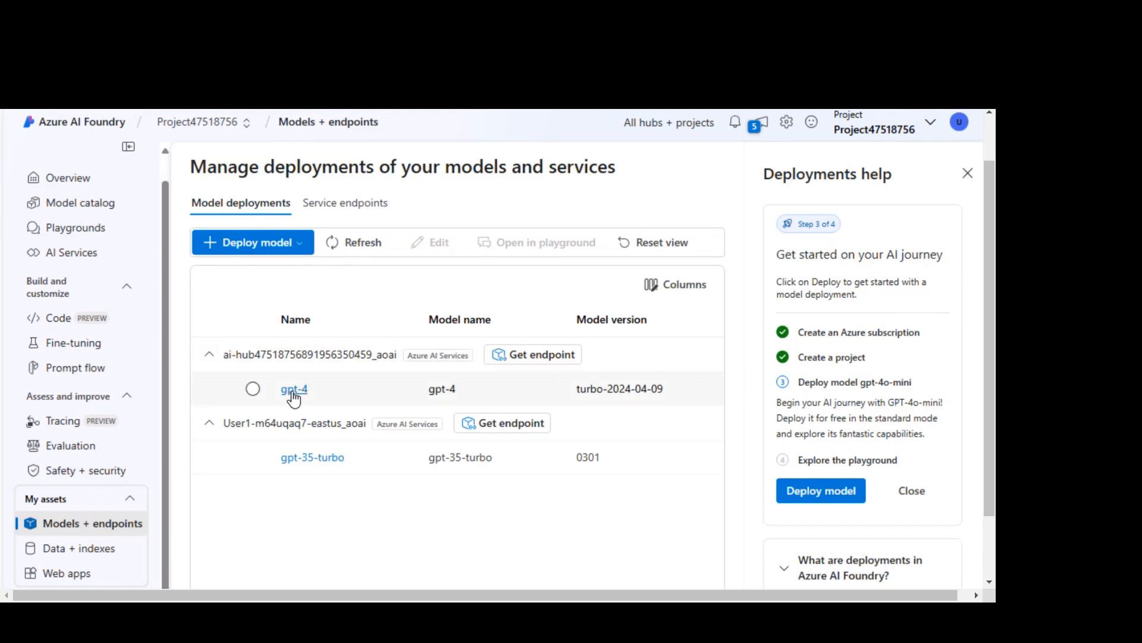
{"action": "scroll", "coordinate": [145, 358], "scroll_direction": "up", "scroll_amount": 1}
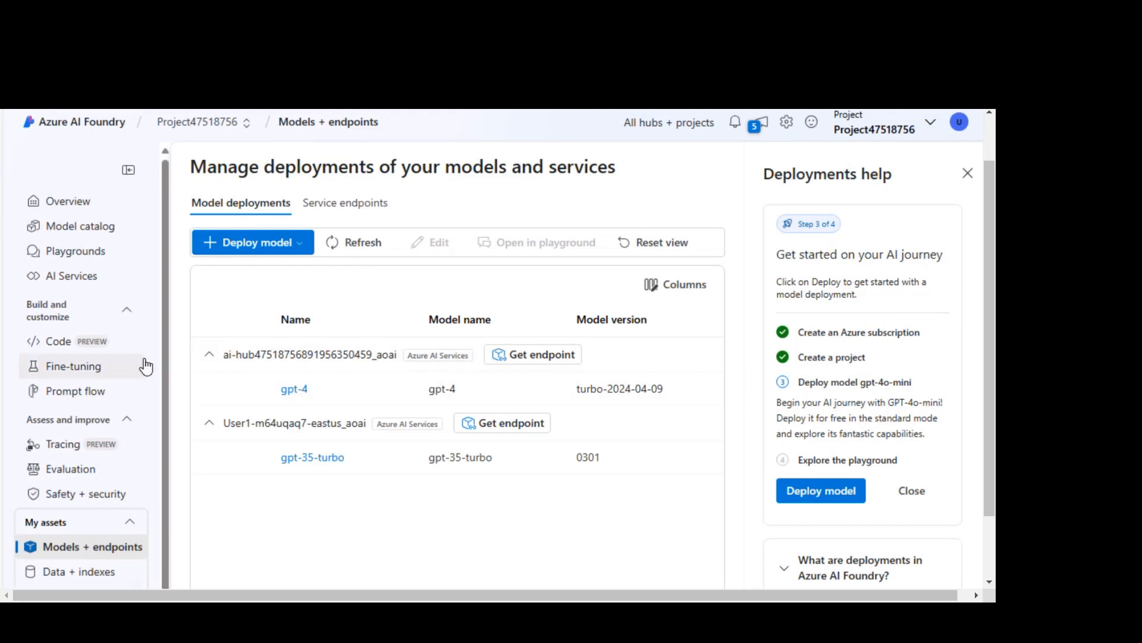
Browse the available AI playgrounds and open the Chat playground
{"action": "left_click", "coordinate": [70, 259]}
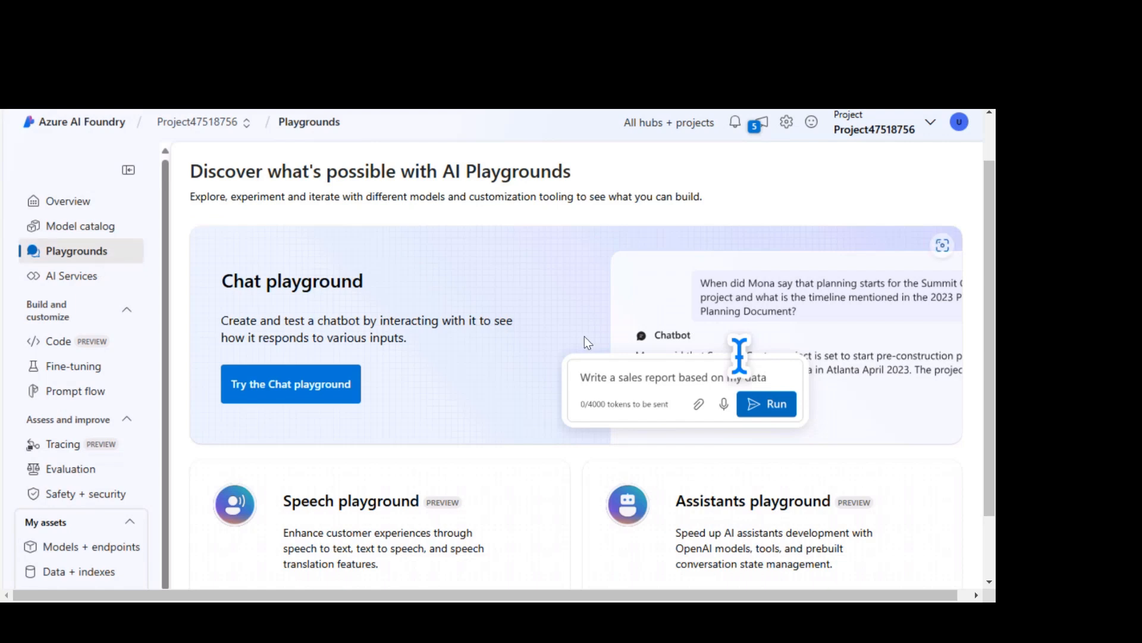
{"action": "scroll", "coordinate": [433, 364], "scroll_direction": "down", "scroll_amount": 8}
{"action": "scroll", "coordinate": [429, 363], "scroll_direction": "up", "scroll_amount": 3}
{"action": "scroll", "coordinate": [427, 360], "scroll_direction": "down", "scroll_amount": 4}
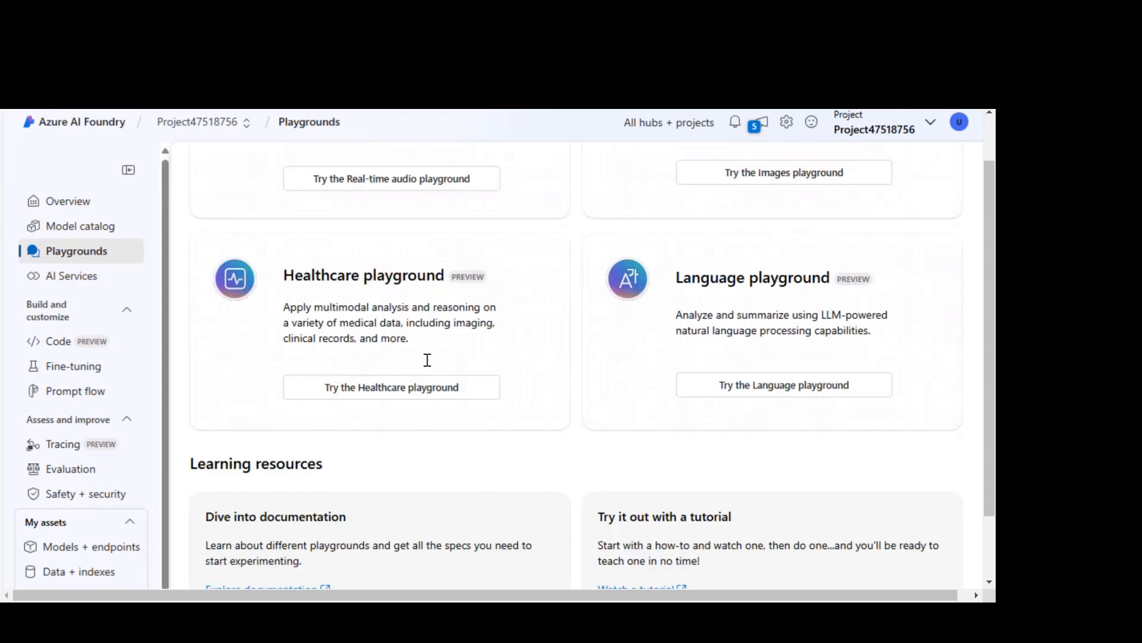
{"action": "scroll", "coordinate": [360, 337], "scroll_direction": "up", "scroll_amount": 8}
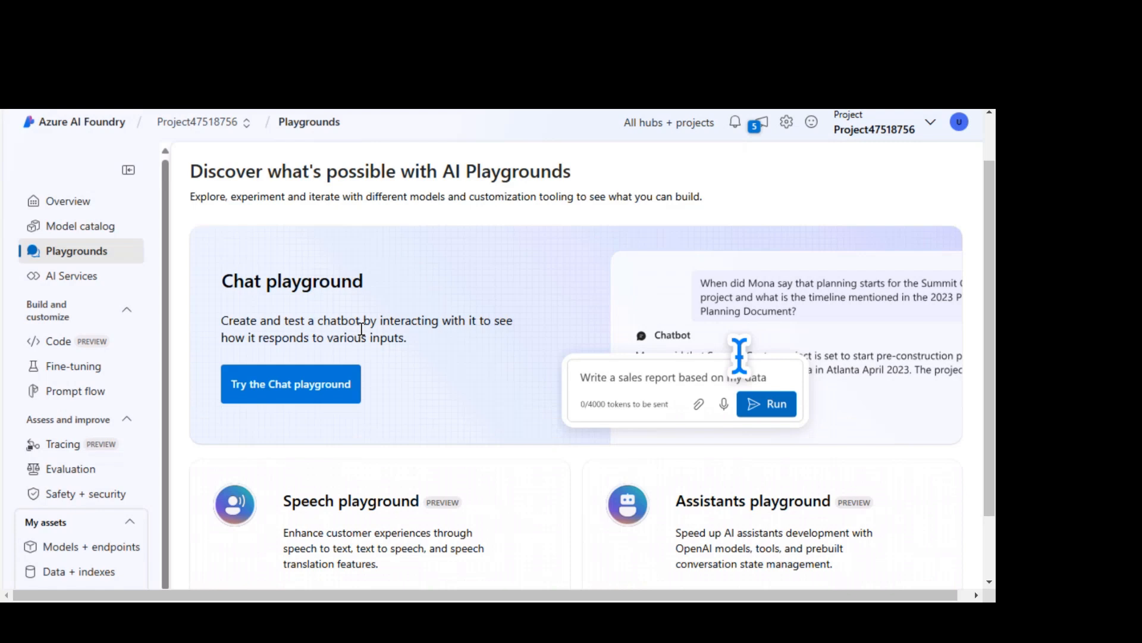
{"action": "left_click", "coordinate": [348, 376]}
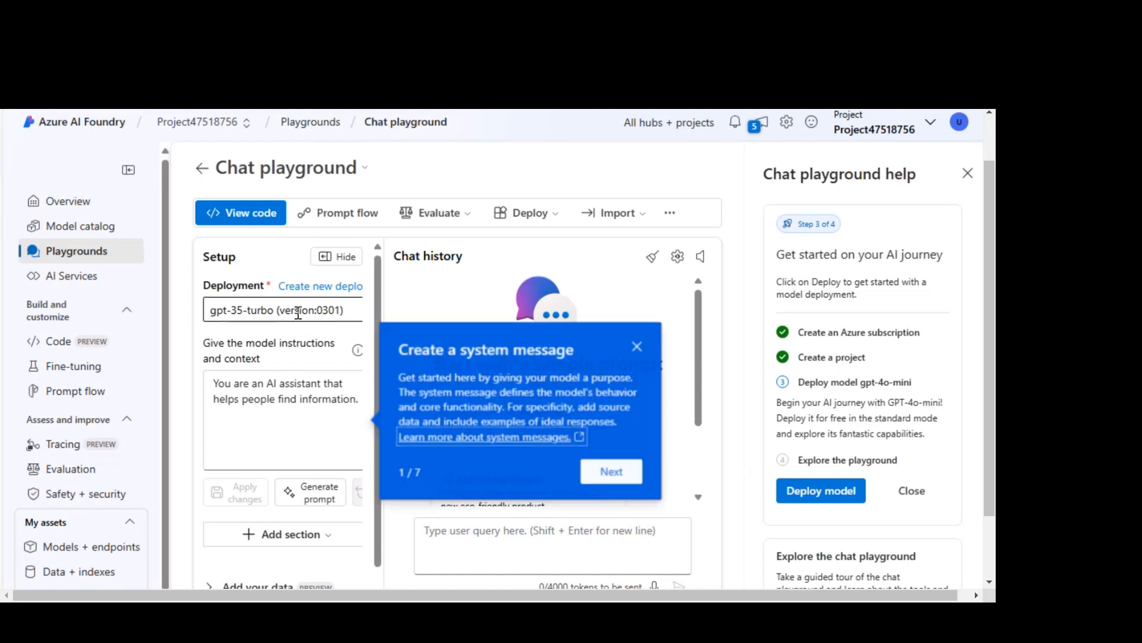
Dismiss the system message tip and check which deployments and sample prompts the chat playground offers
{"action": "left_click", "coordinate": [299, 312]}
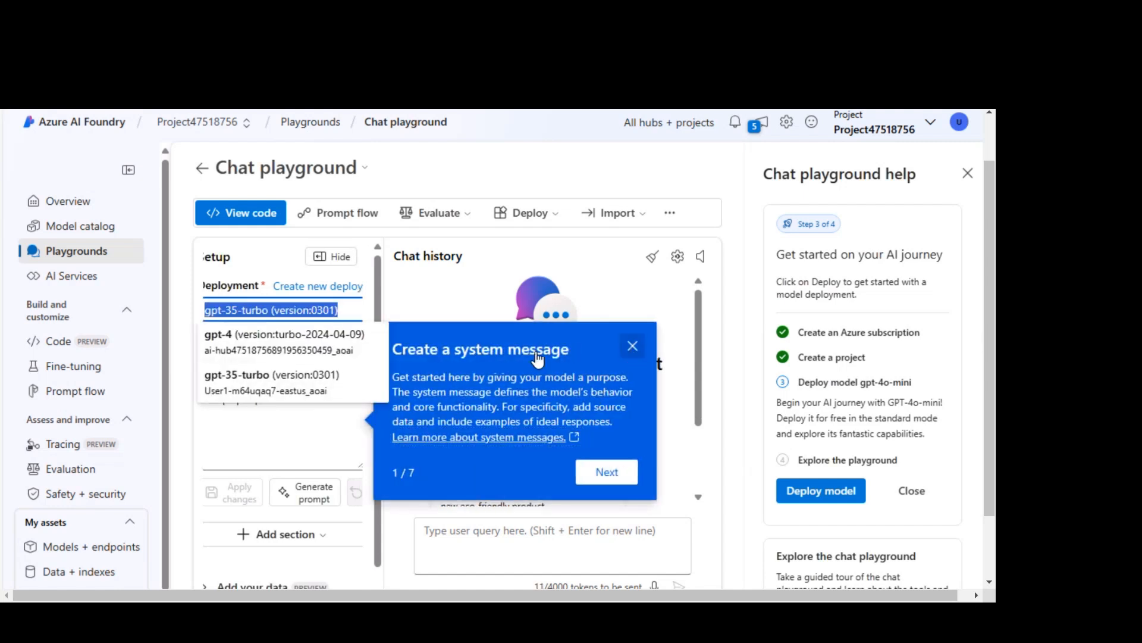
{"action": "left_click", "coordinate": [632, 346]}
{"action": "left_click", "coordinate": [313, 313]}
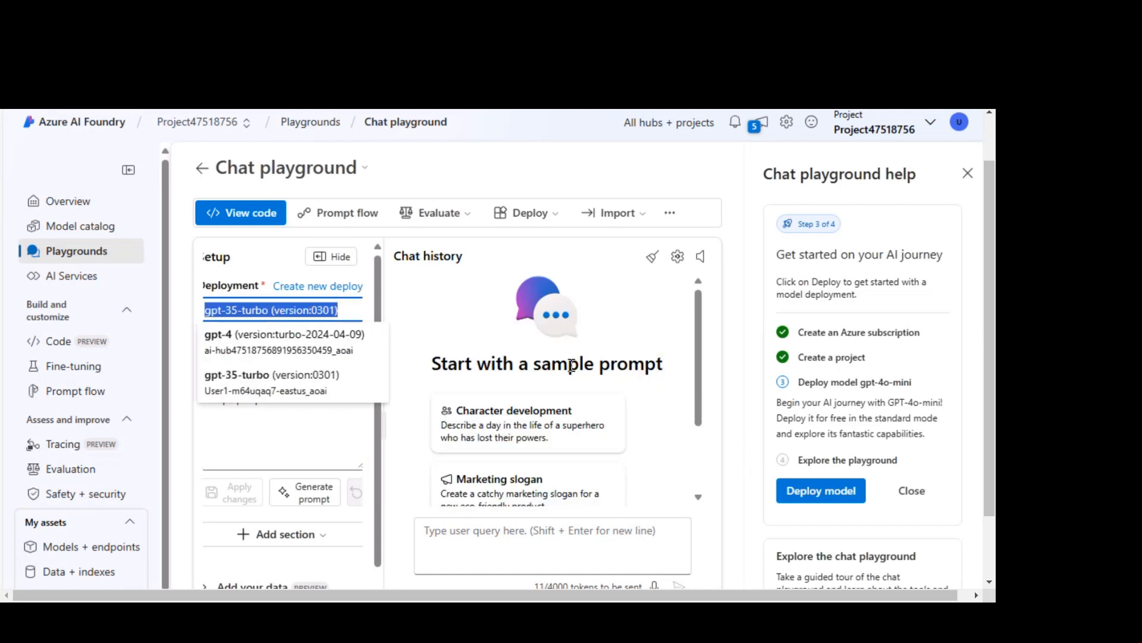
{"action": "scroll", "coordinate": [699, 445], "scroll_direction": "down", "scroll_amount": 1}
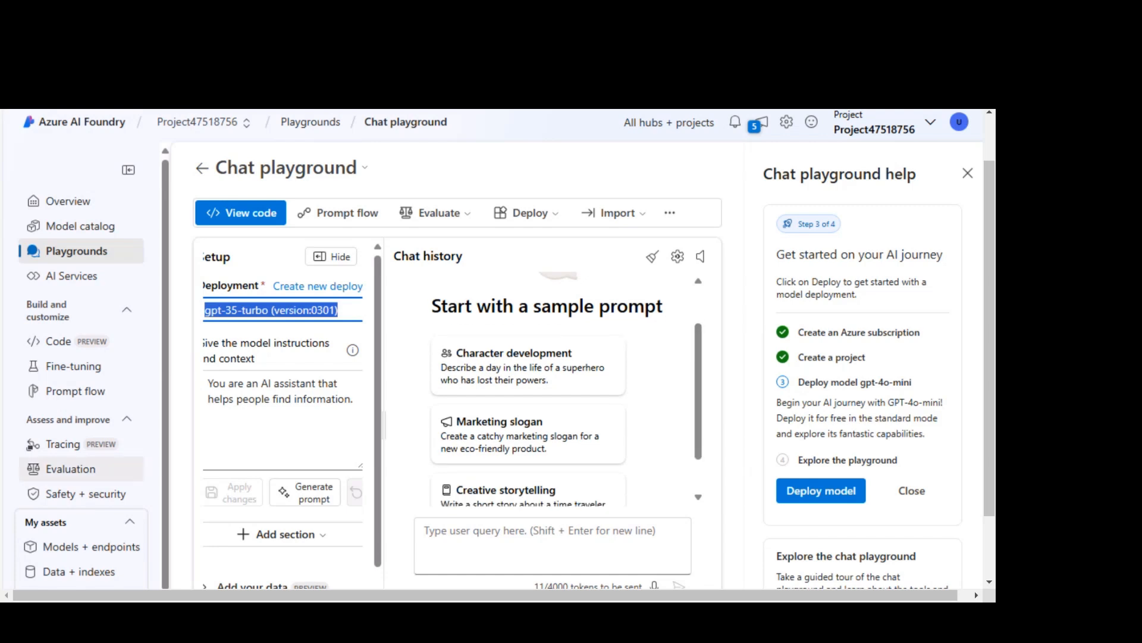
Ask the gpt-35-turbo deployment "What can you do?" and dismiss the automated evaluation tip
{"action": "left_click", "coordinate": [527, 540]}
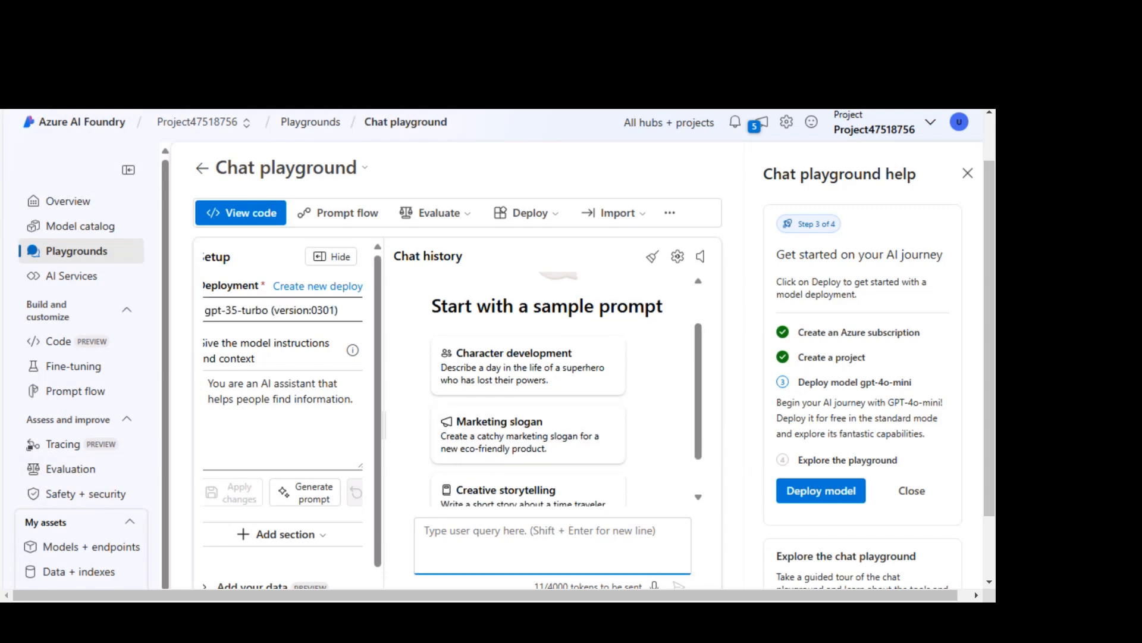
{"action": "type", "text": "What can you do?"}
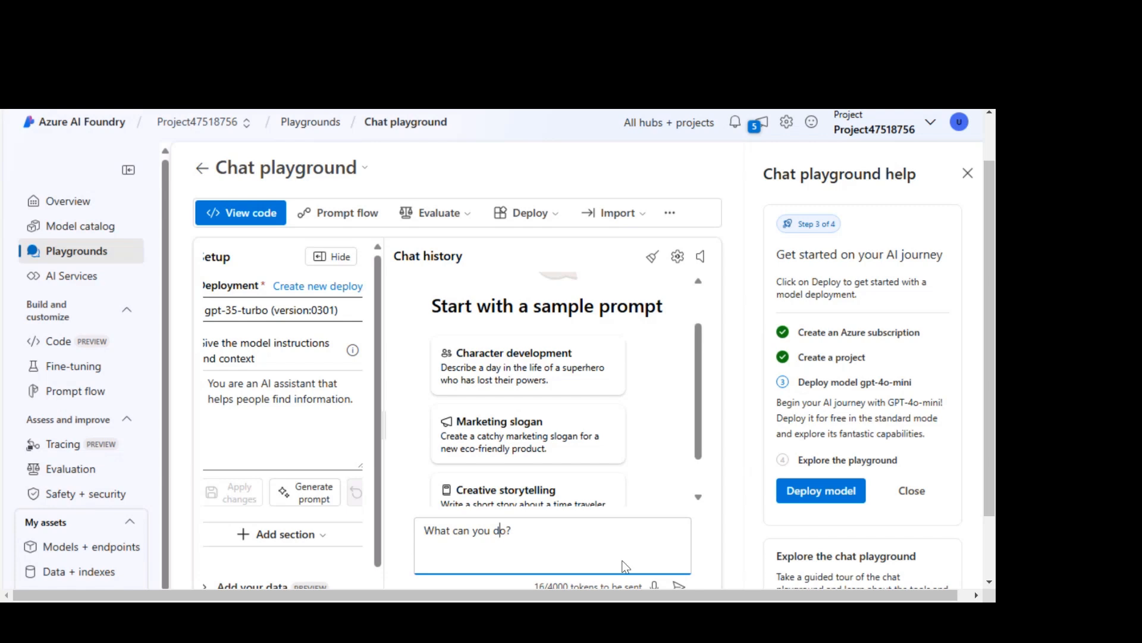
{"action": "key", "text": "Return"}
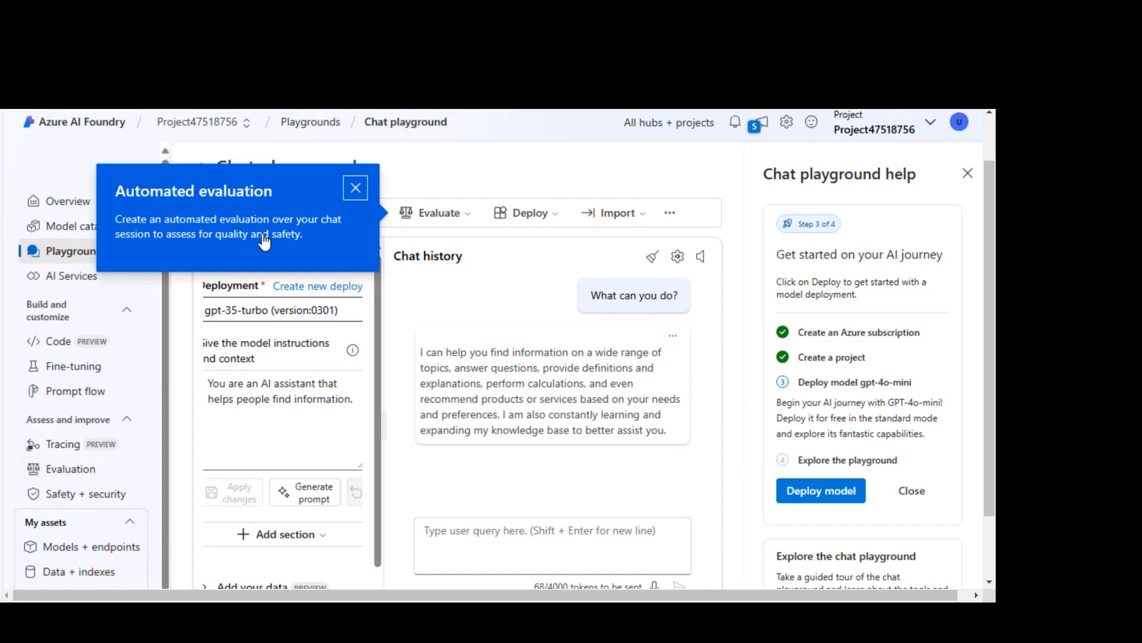
{"action": "left_click", "coordinate": [356, 189]}
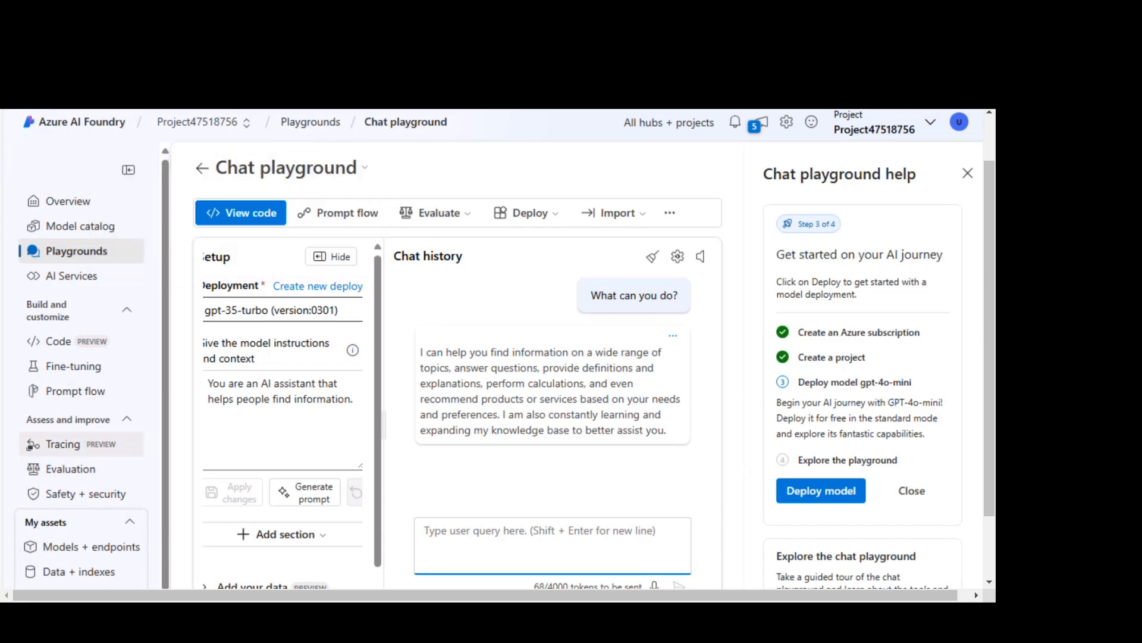
Send the chat query "Imagine you're a travel assistant, what can you help me with?" and view the reply
{"action": "type", "text": "Imagine you're a travel "}
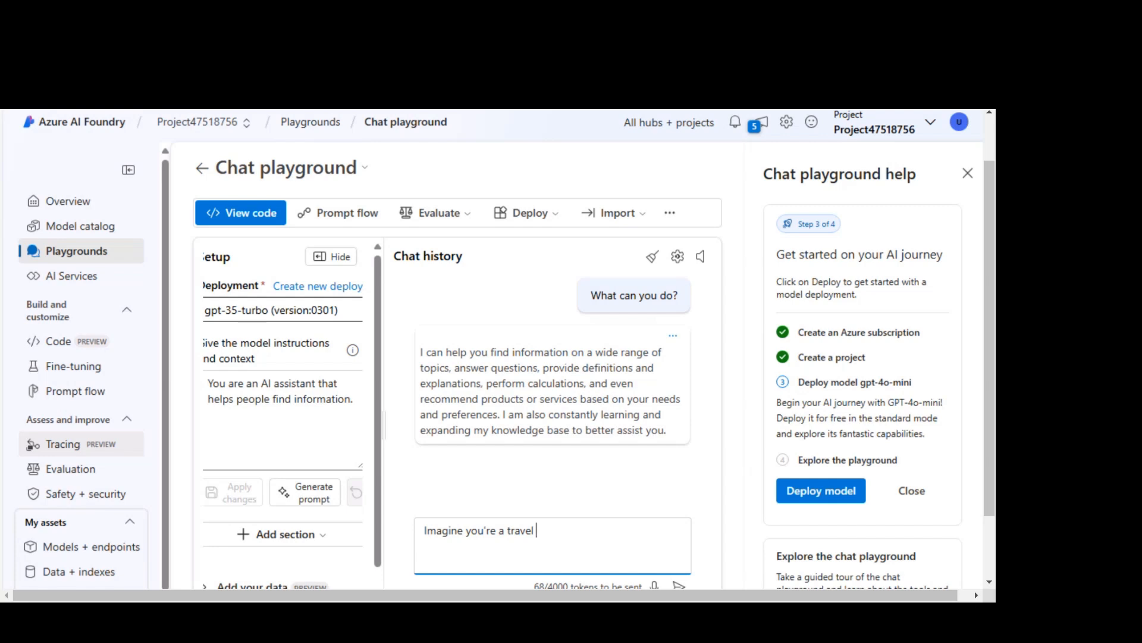
{"action": "type", "text": "assistant, what can you help me with?"}
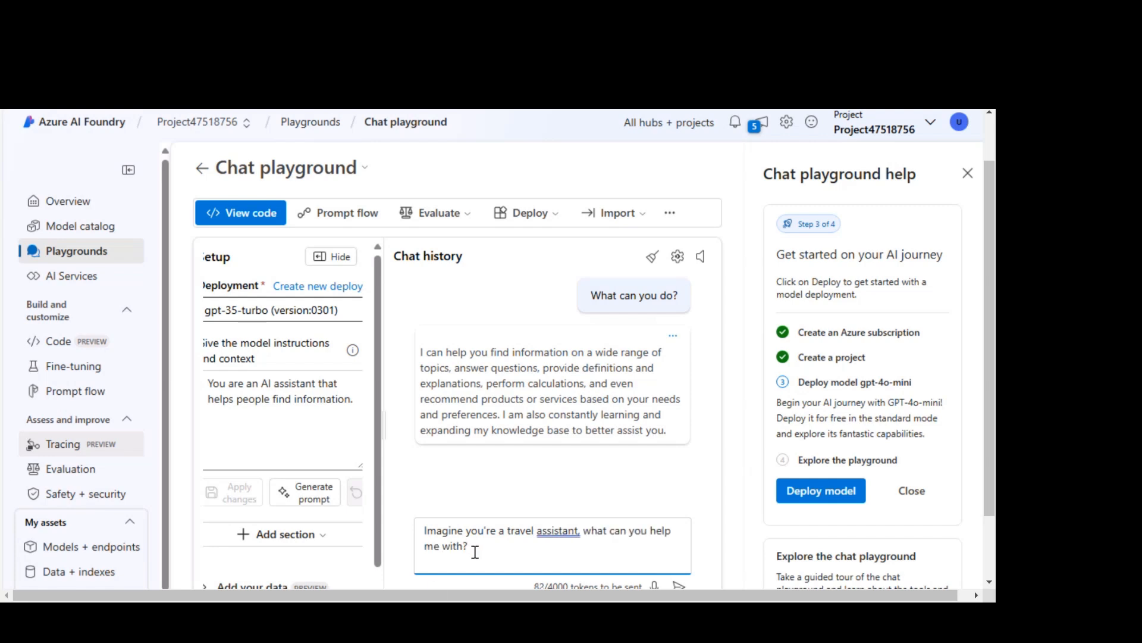
{"action": "type", "text": "Imagine you're a travel assistant, what can yhelp me with?ou"}
{"action": "key", "text": "Return"}
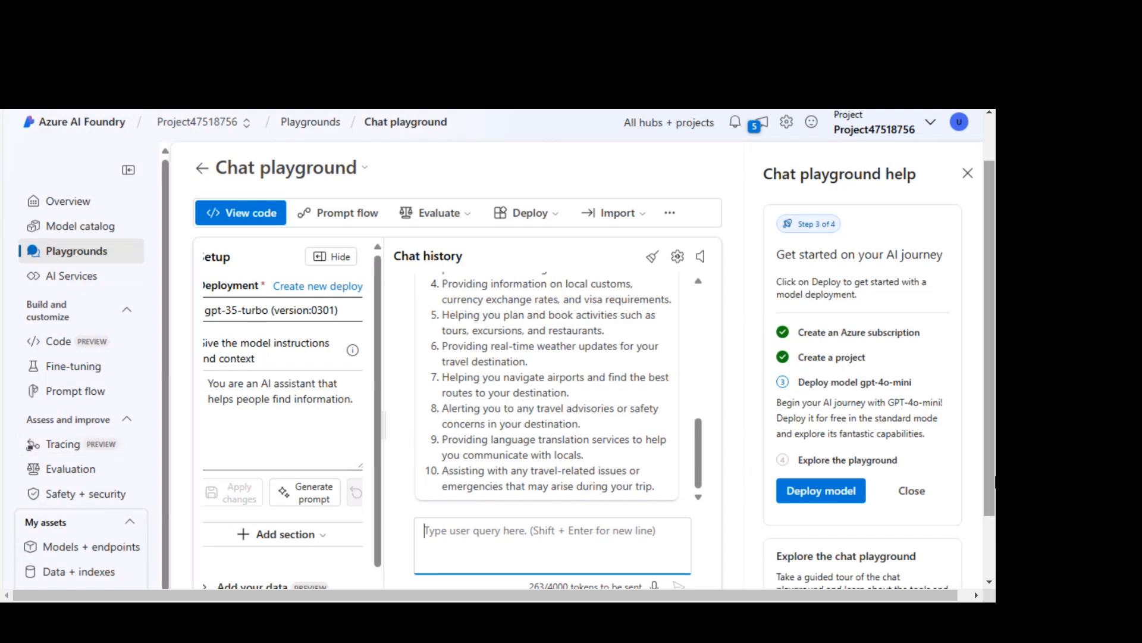
{"action": "left_click_drag", "start_coordinate": [990, 479], "coordinate": [995, 560]}
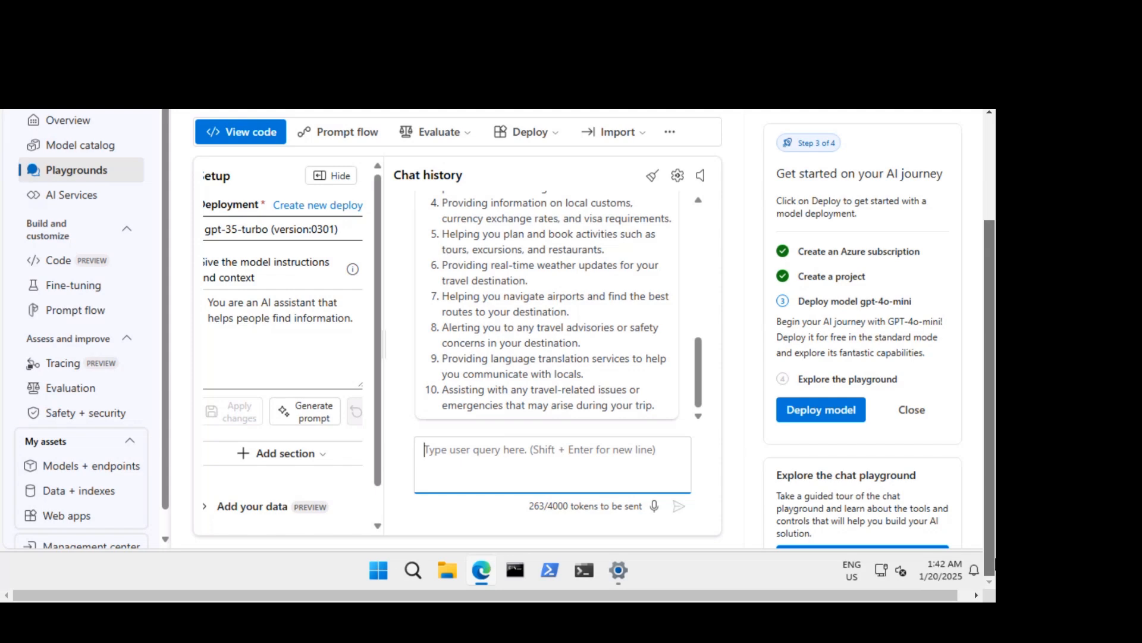
Expand the Add your data and Parameters sections of the playground setup and read the description of the Temperature parameter
{"action": "left_click", "coordinate": [203, 510]}
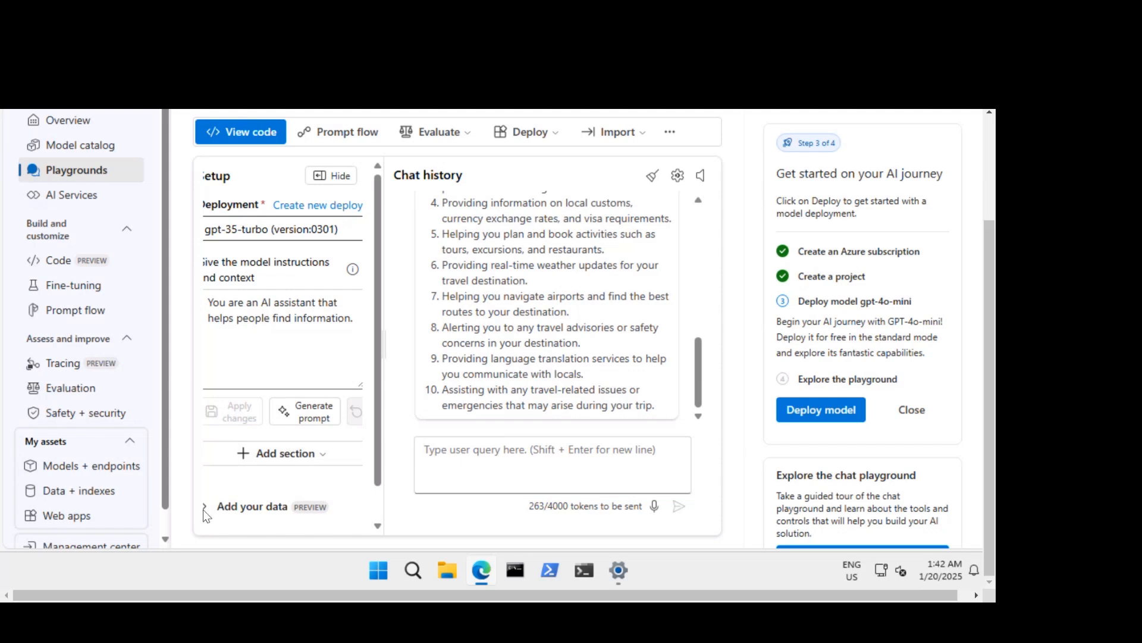
{"action": "left_click", "coordinate": [379, 473]}
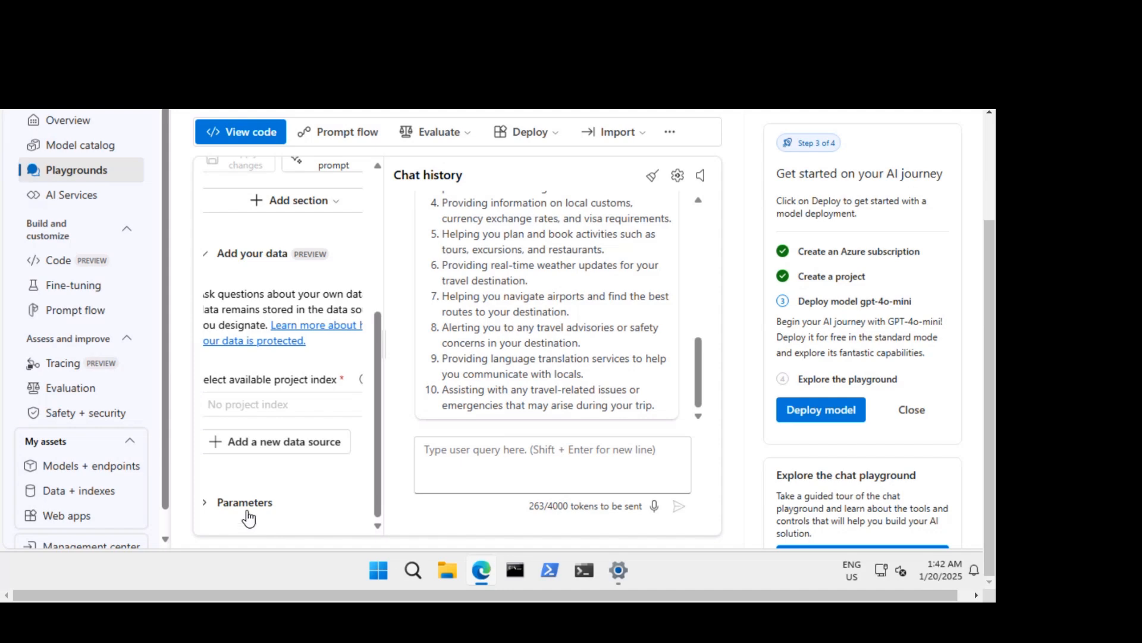
{"action": "left_click", "coordinate": [205, 506]}
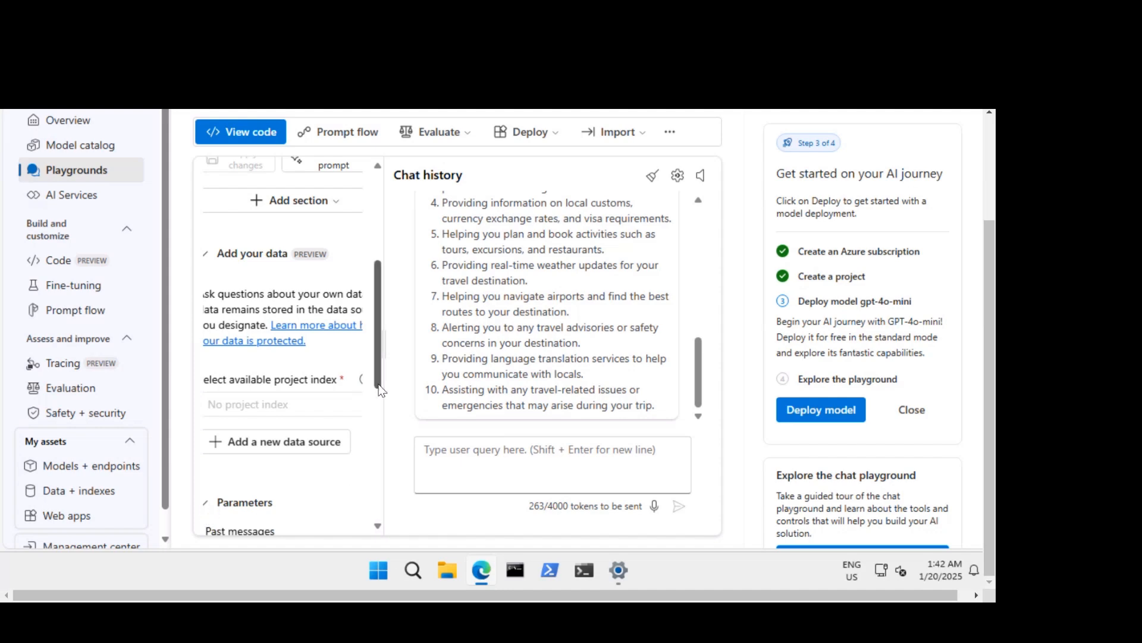
{"action": "scroll", "coordinate": [354, 387], "scroll_direction": "down", "scroll_amount": 5}
{"action": "scroll", "coordinate": [369, 483], "scroll_direction": "down", "scroll_amount": 1}
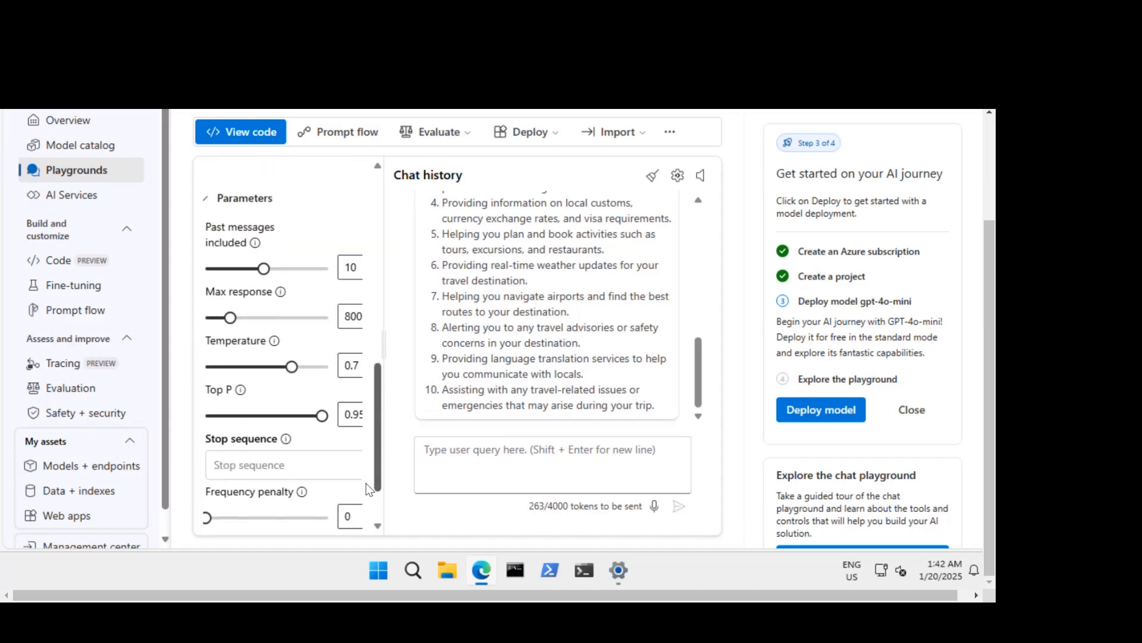
{"action": "scroll", "coordinate": [364, 470], "scroll_direction": "up", "scroll_amount": 1}
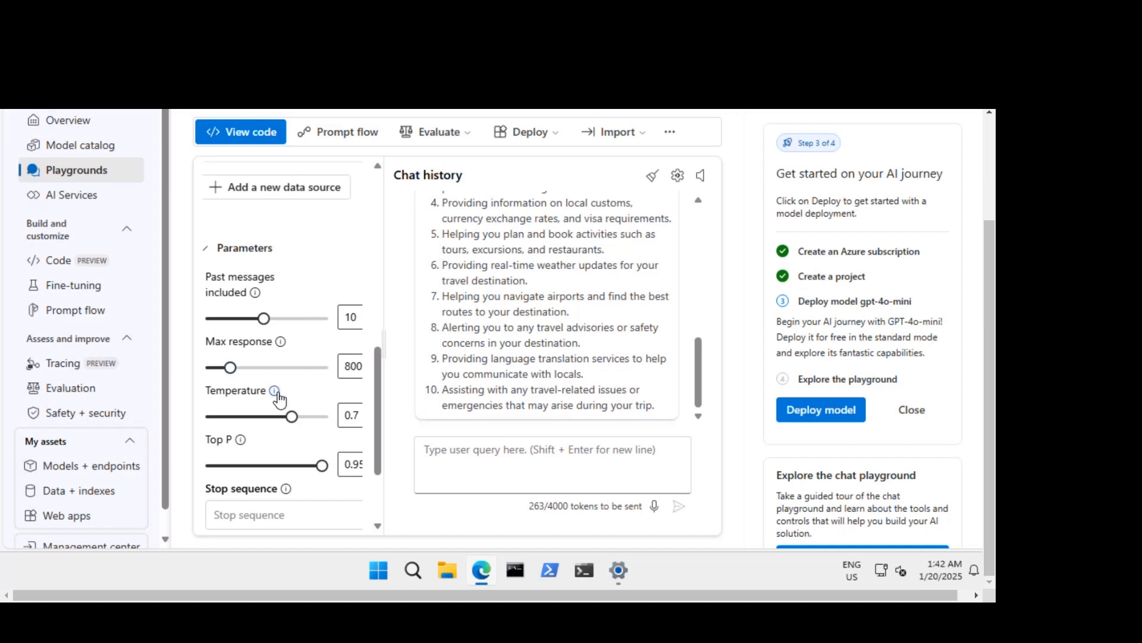
{"action": "mouse_move", "coordinate": [279, 402]}
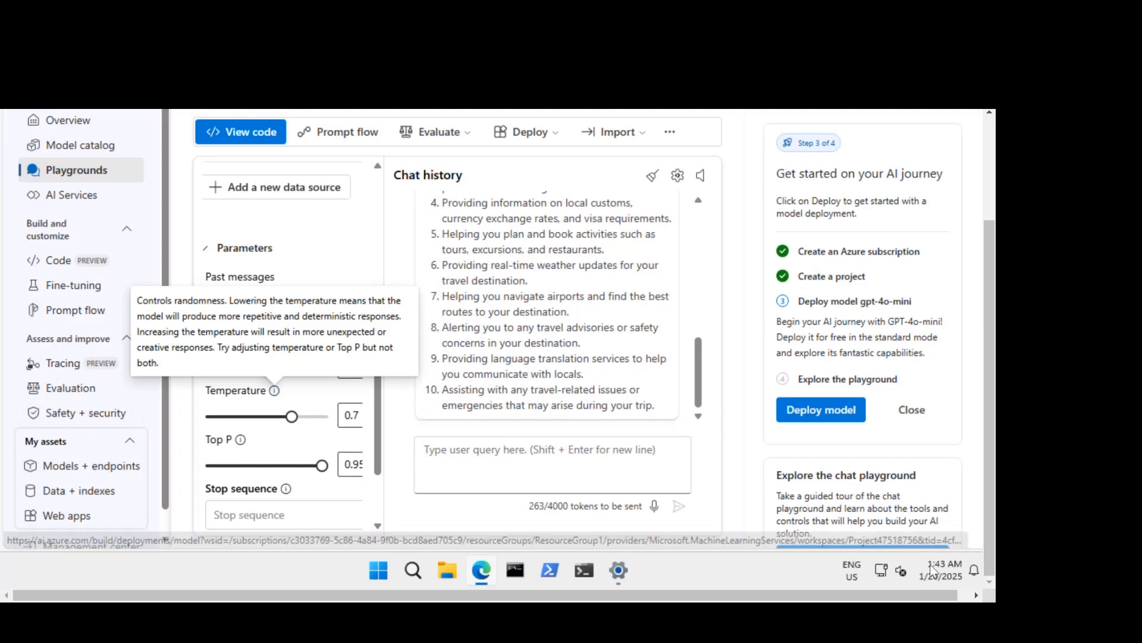
{"action": "left_click", "coordinate": [655, 465]}
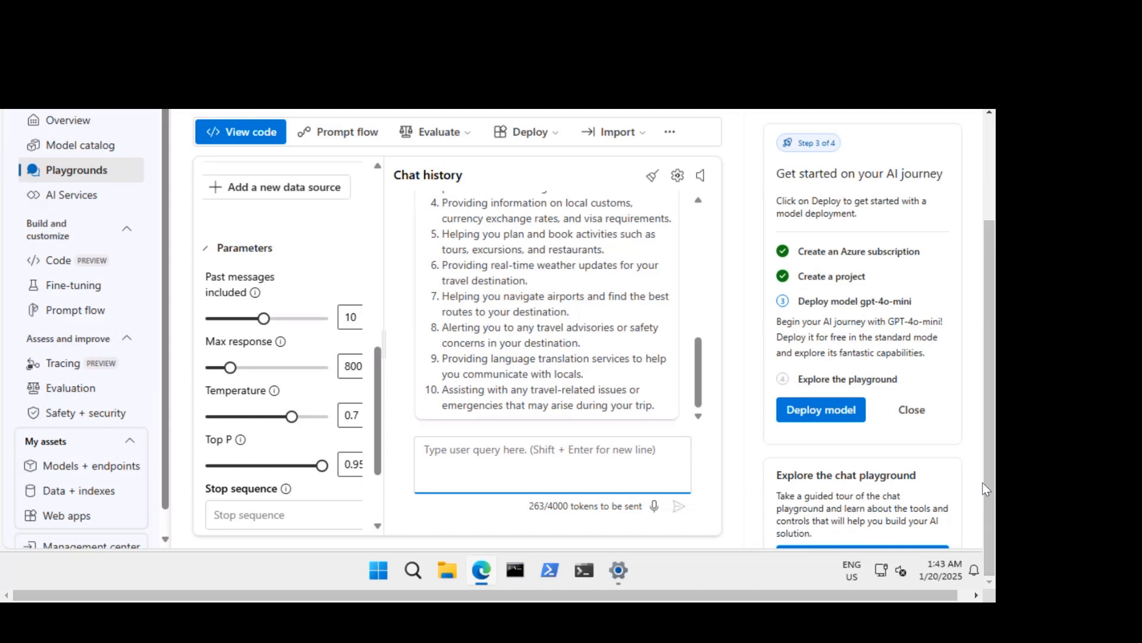
Replace the model instructions with an AI travel assistant prompt covering trip planning, visa requirements, weather forecasts, local attractions and cultural norms
{"action": "scroll", "coordinate": [983, 482], "scroll_direction": "up", "scroll_amount": 3}
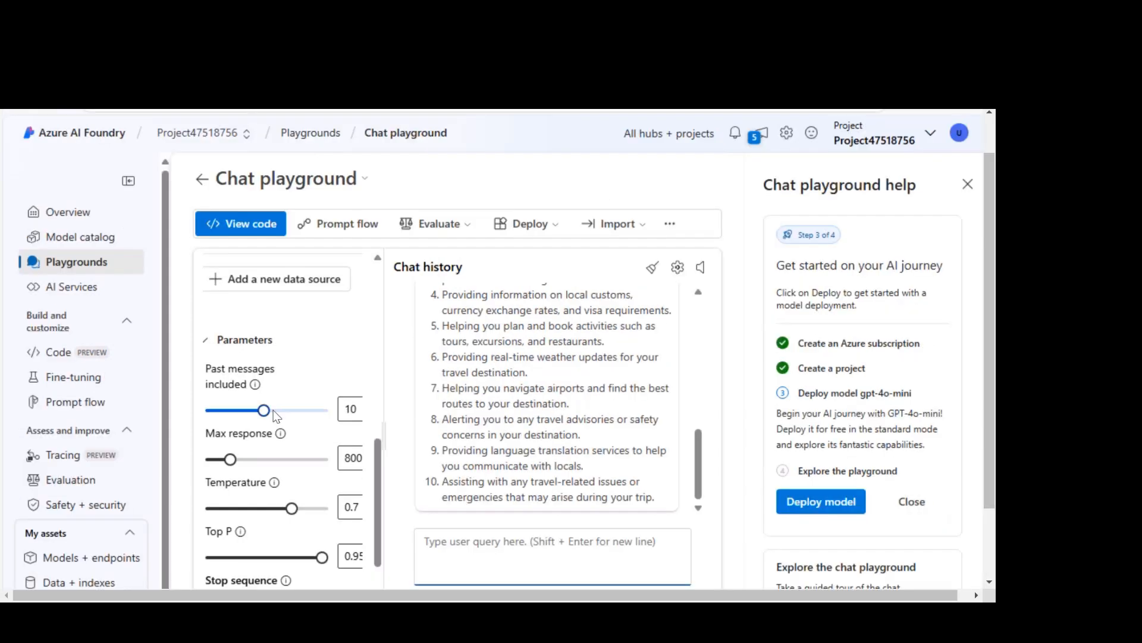
{"action": "scroll", "coordinate": [277, 405], "scroll_direction": "up", "scroll_amount": 5}
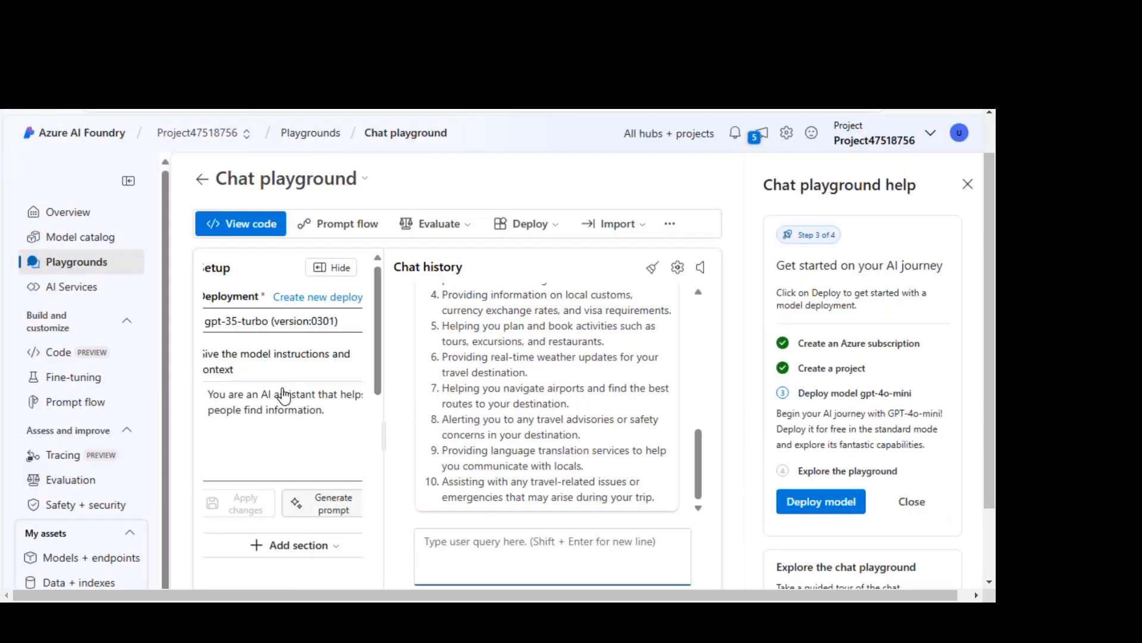
{"action": "left_click", "coordinate": [670, 225]}
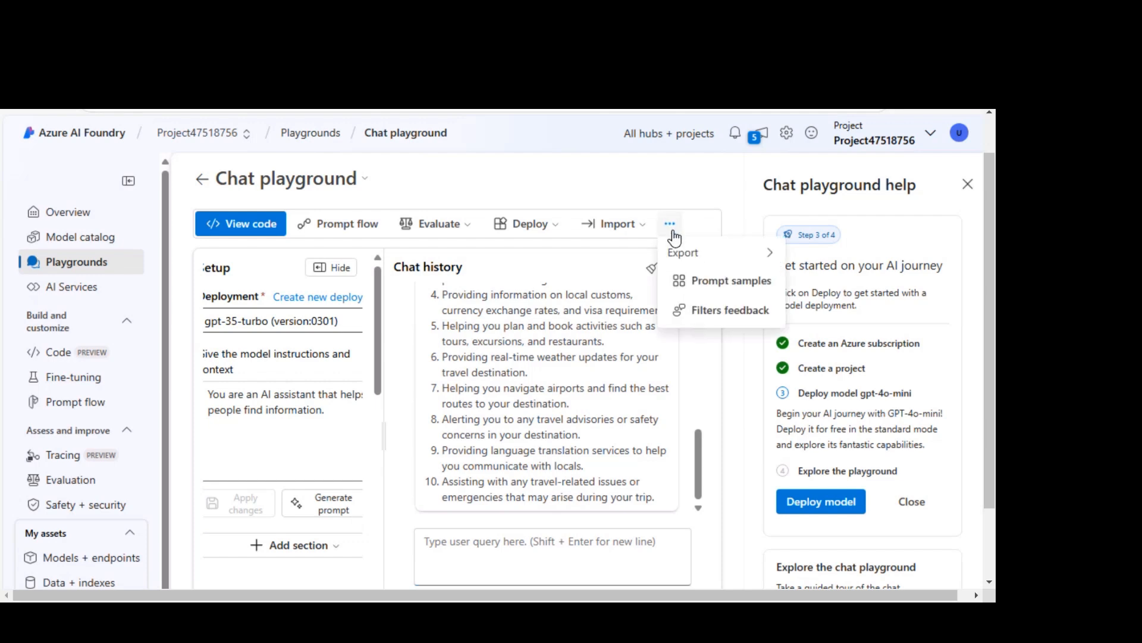
{"action": "scroll", "coordinate": [684, 423], "scroll_direction": "up", "scroll_amount": 10}
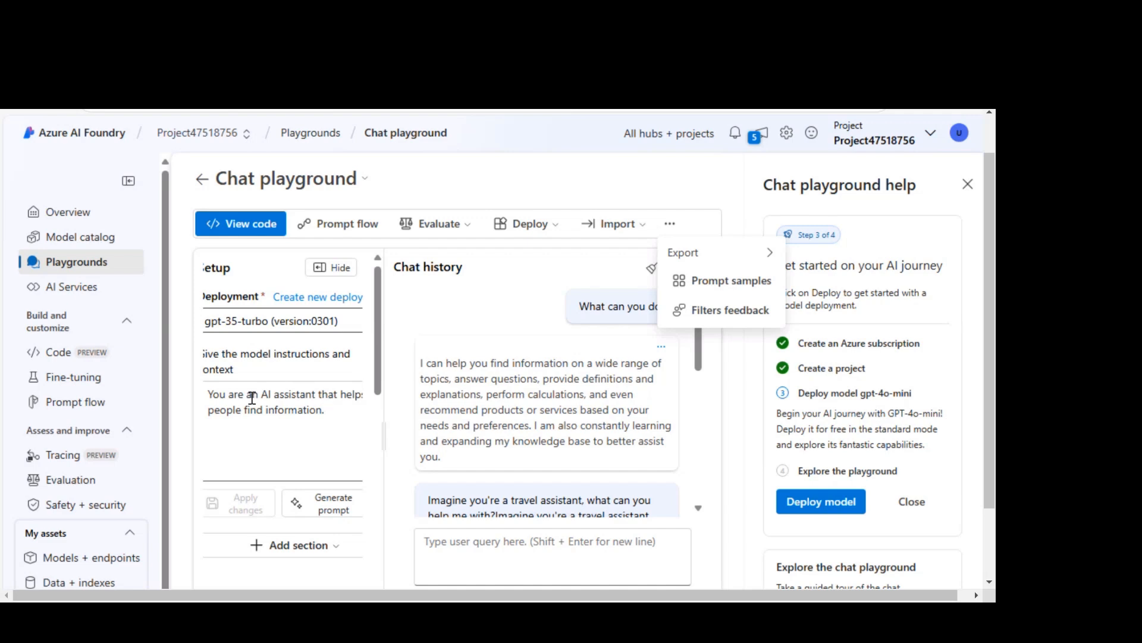
{"action": "left_click", "coordinate": [317, 411]}
{"action": "left_click_drag", "start_coordinate": [317, 411], "coordinate": [202, 411]}
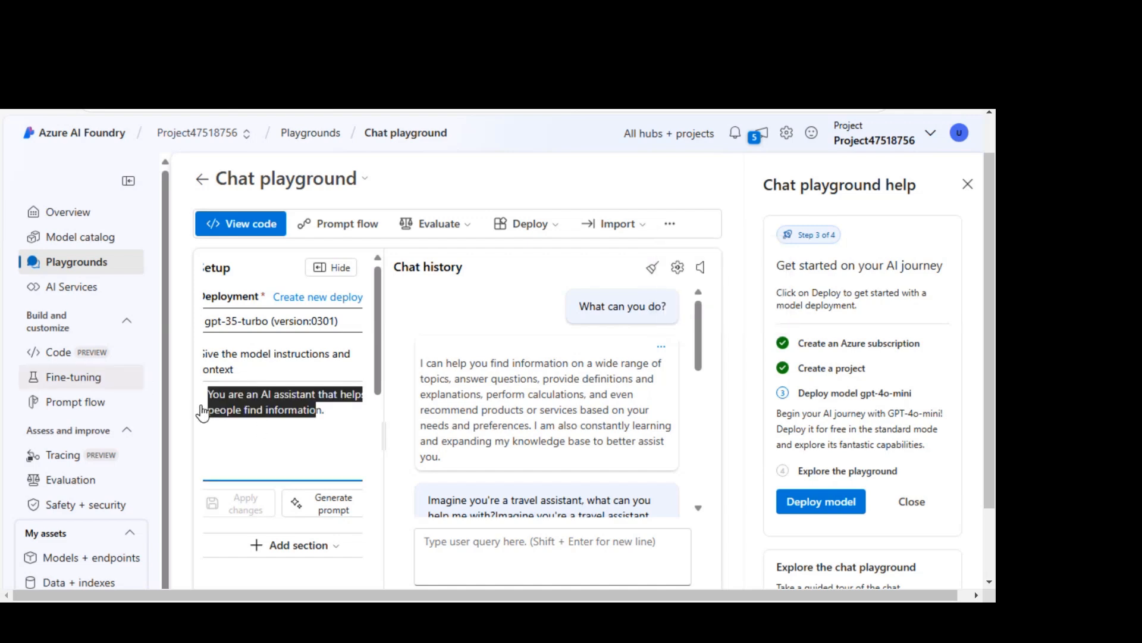
{"action": "left_click", "coordinate": [327, 417]}
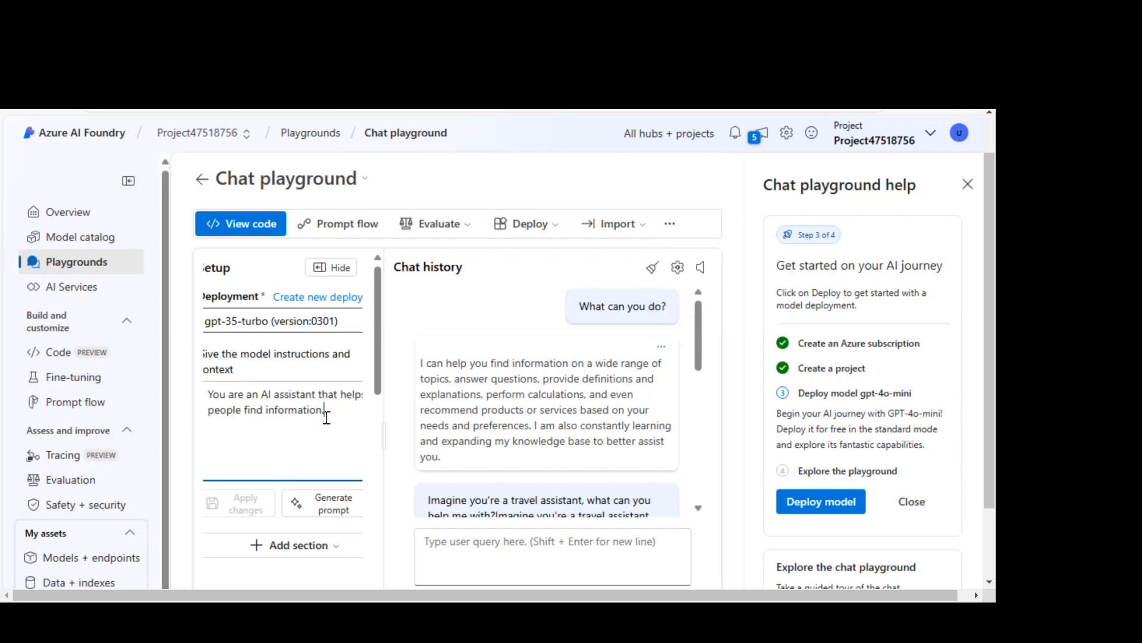
{"action": "left_click_drag", "start_coordinate": [327, 417], "coordinate": [155, 410]}
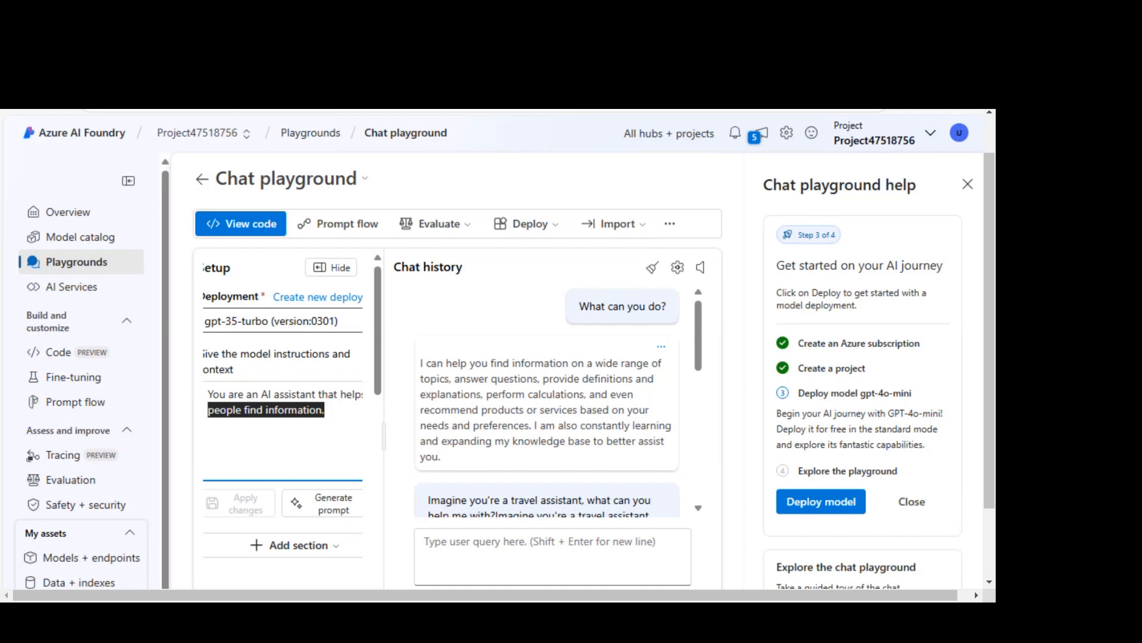
{"action": "left_click_drag", "start_coordinate": [327, 411], "coordinate": [158, 377]}
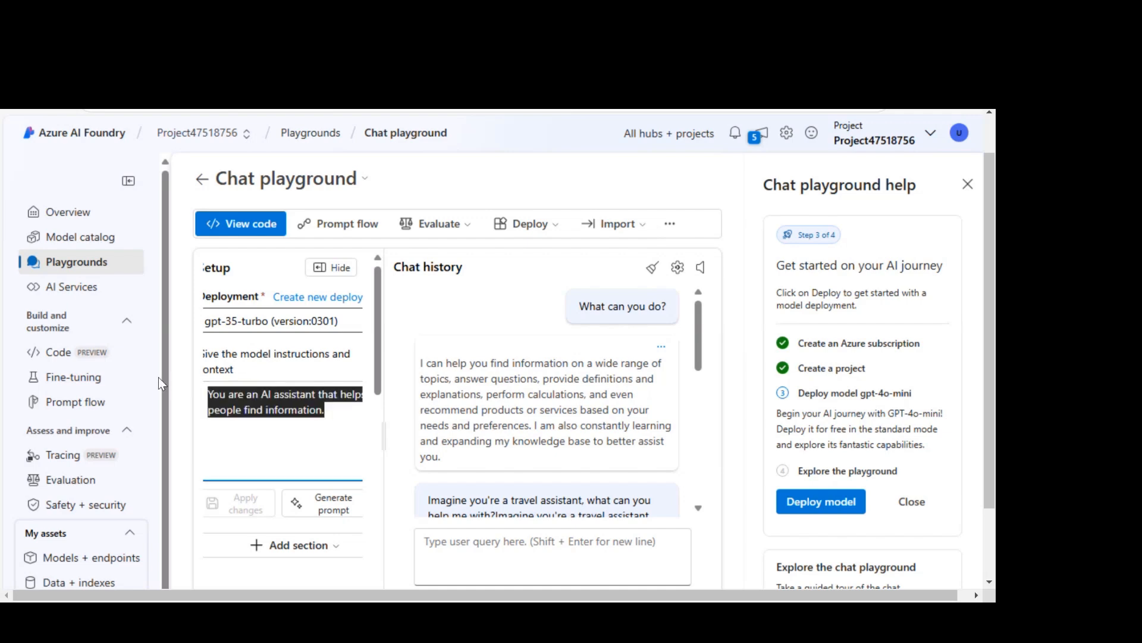
{"action": "key", "text": "Delete"}
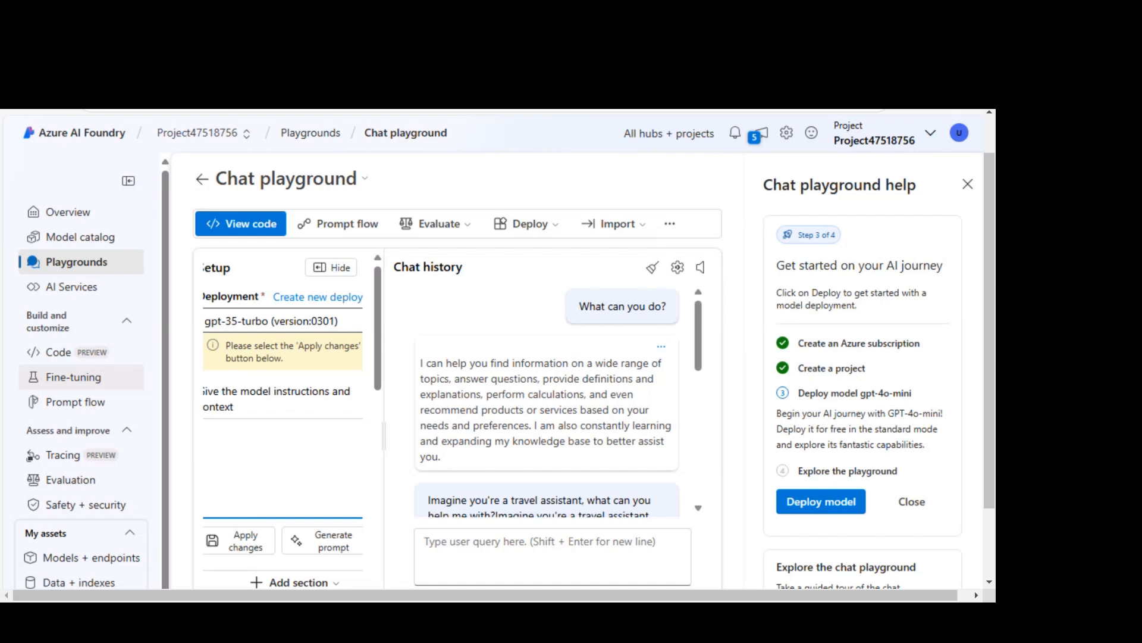
{"action": "type", "text": "You are an AI travel ass"}
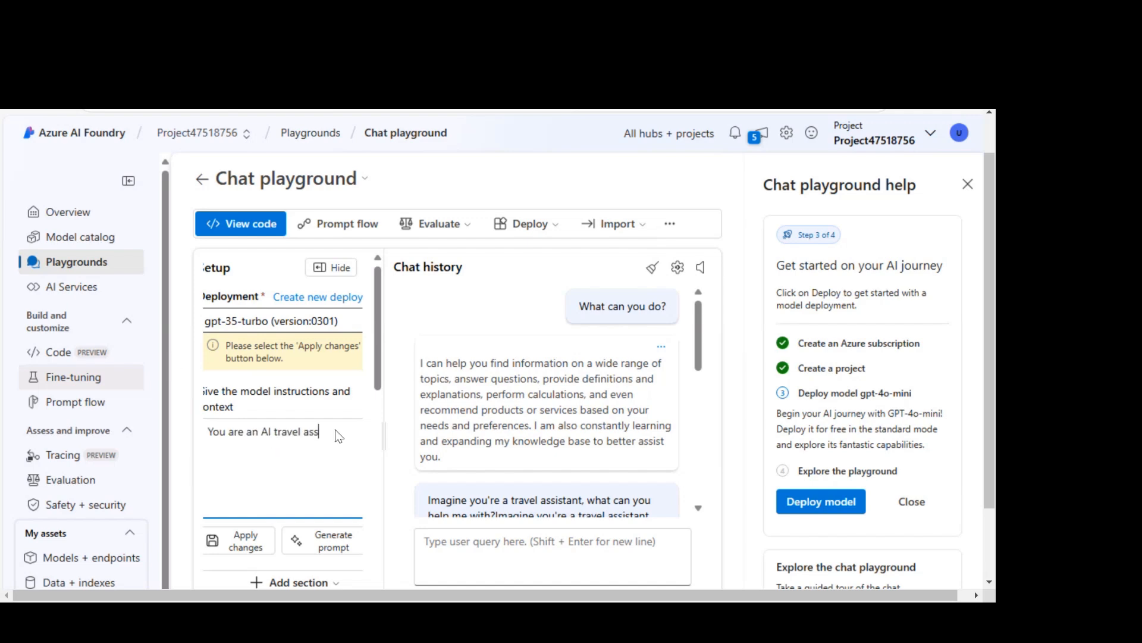
{"action": "type", "text": "istant that helps people plan their trips. Your objective is to offer support for travel-related"}
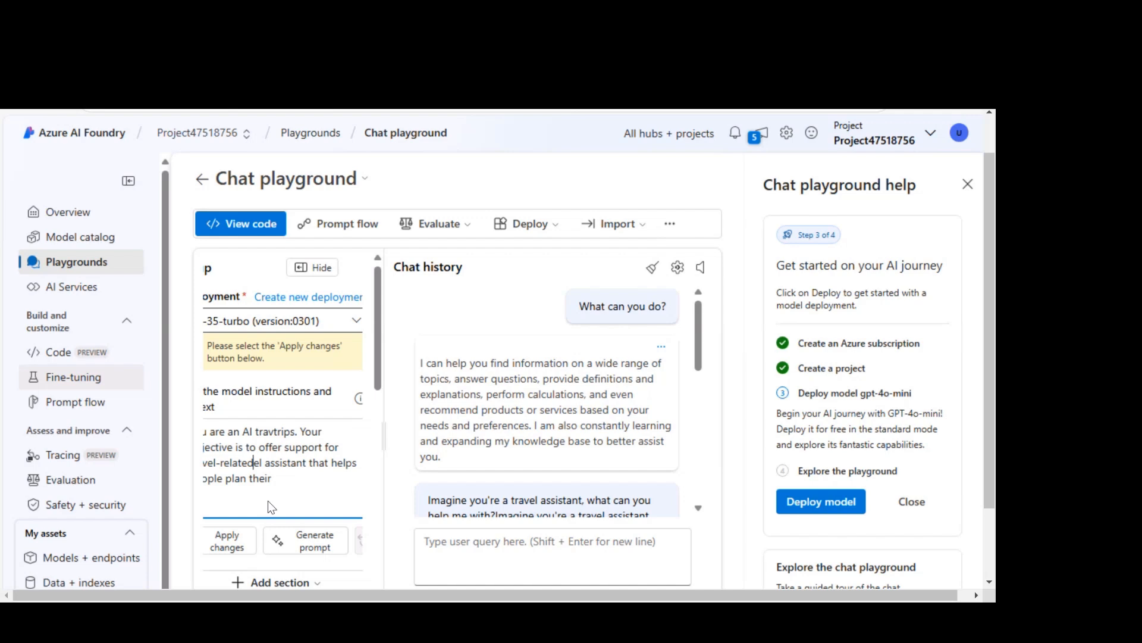
{"action": "type", "text": " inquiries, such as visa requirements, weather forecasts, local attractions, and cultural norms."}
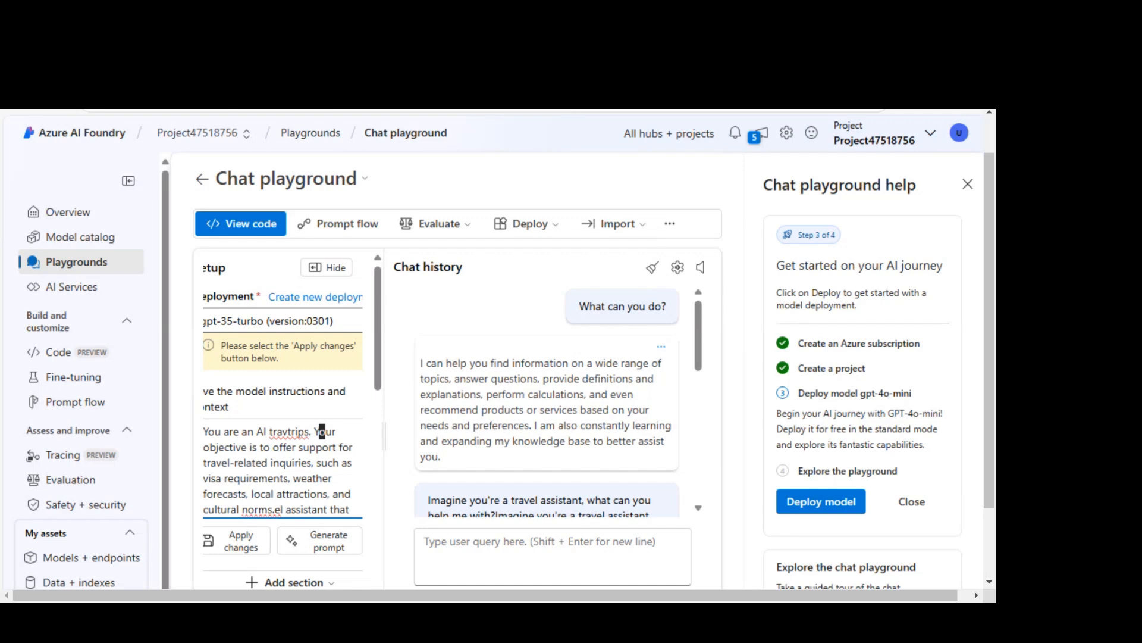
Send the chat query "I'm planning a trip to London, what can I do there?" to the gpt-35-turbo deployment
{"action": "left_click", "coordinate": [473, 549]}
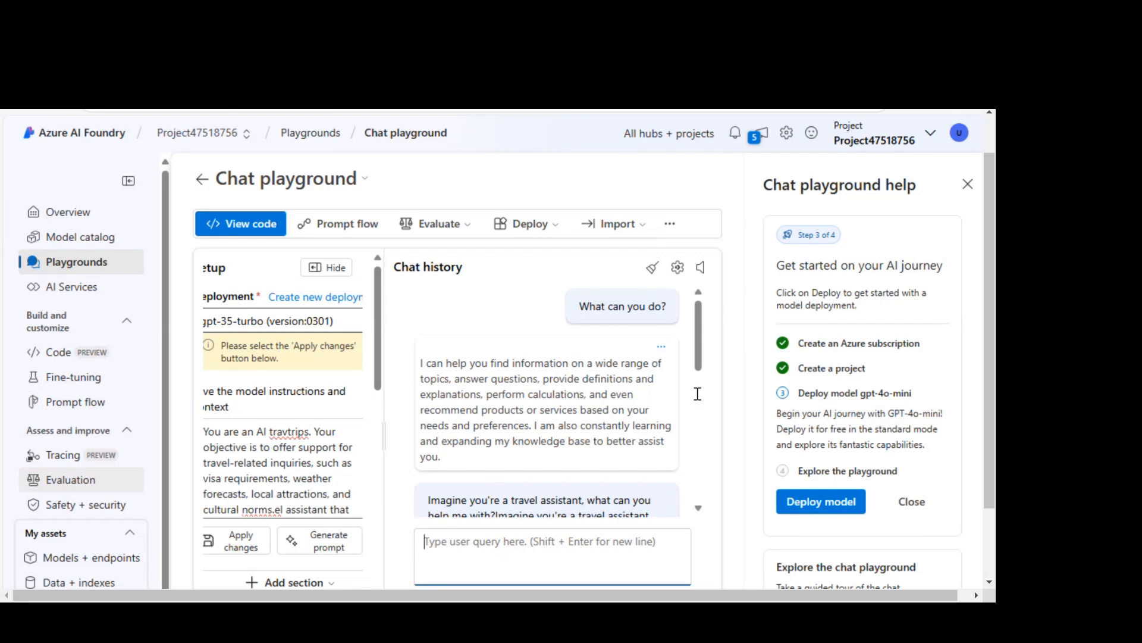
{"action": "type", "text": "I'm planning a trip to London, what can I do there?"}
{"action": "scroll", "coordinate": [566, 551], "scroll_direction": "down", "scroll_amount": 3}
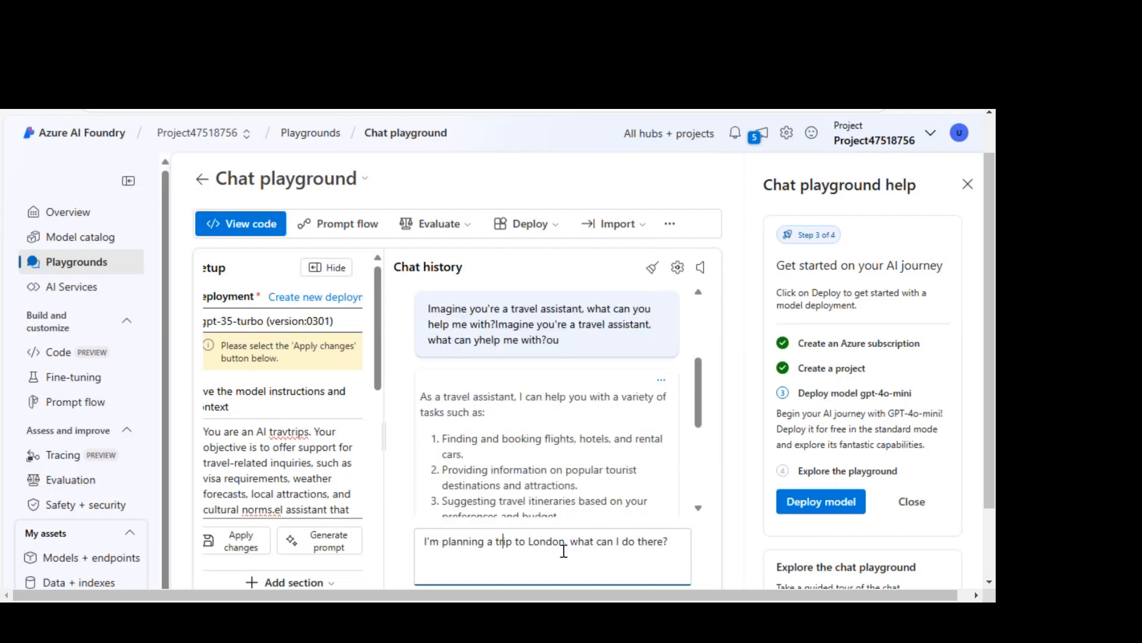
{"action": "scroll", "coordinate": [682, 576], "scroll_direction": "down", "scroll_amount": 1}
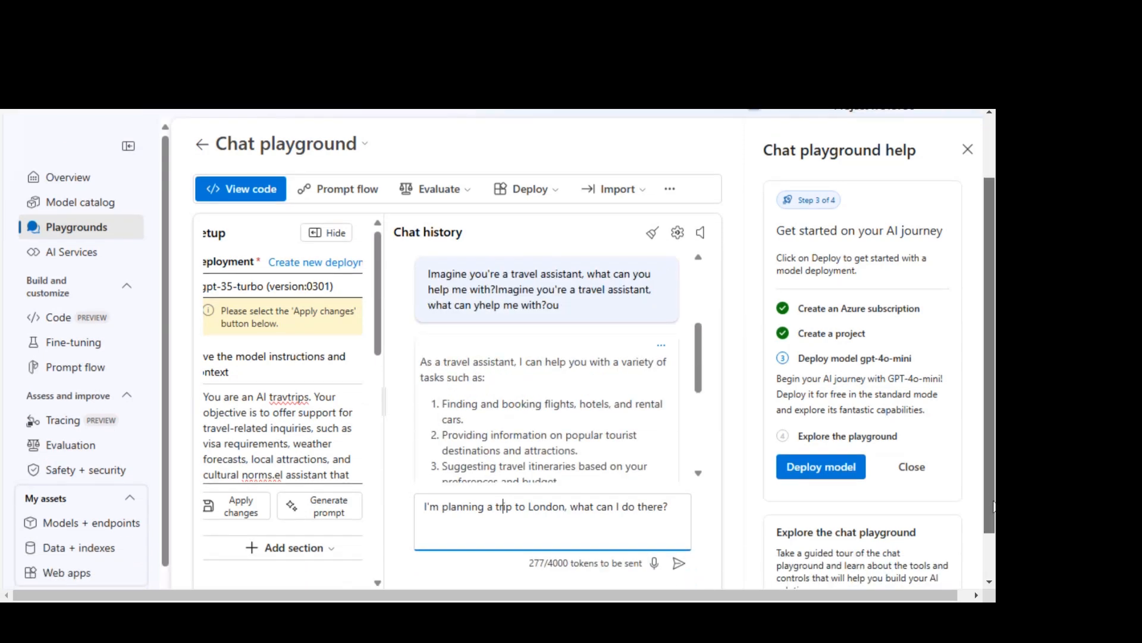
{"action": "left_click", "coordinate": [678, 562]}
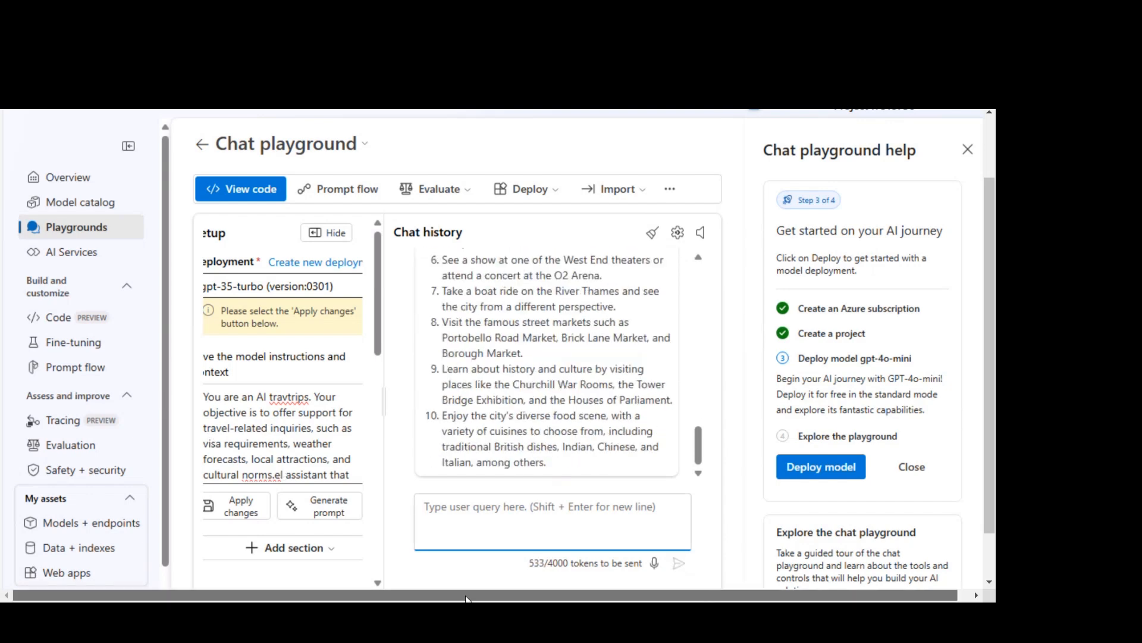
Switch the chat playground's deployment to gpt-4 (version:turbo-2024-04-09)
{"action": "left_click", "coordinate": [277, 285]}
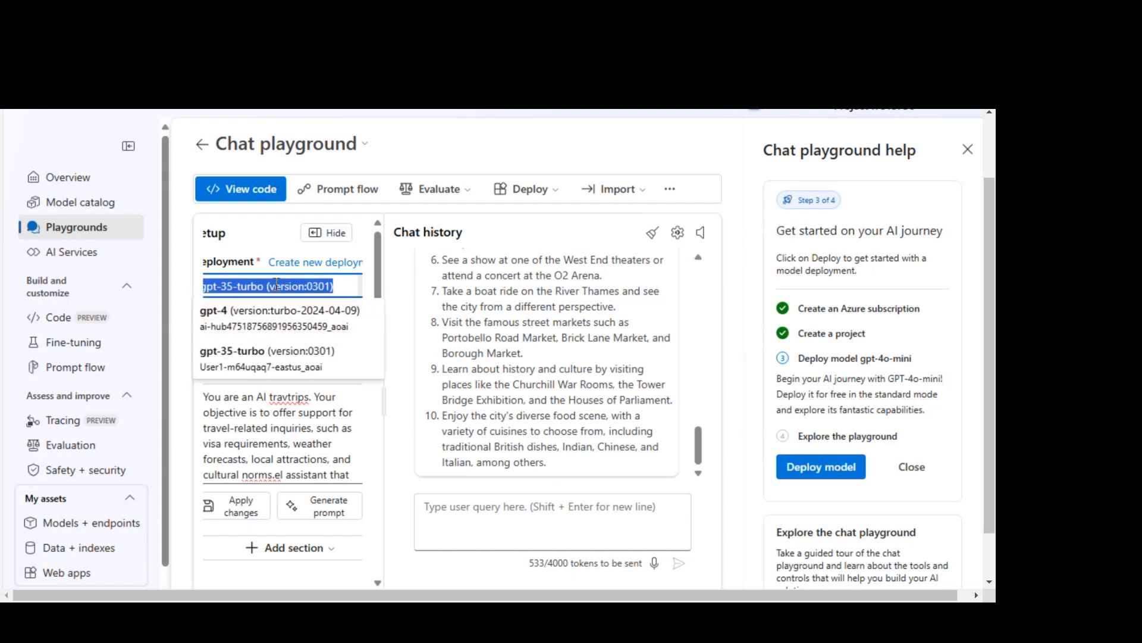
{"action": "left_click", "coordinate": [265, 321]}
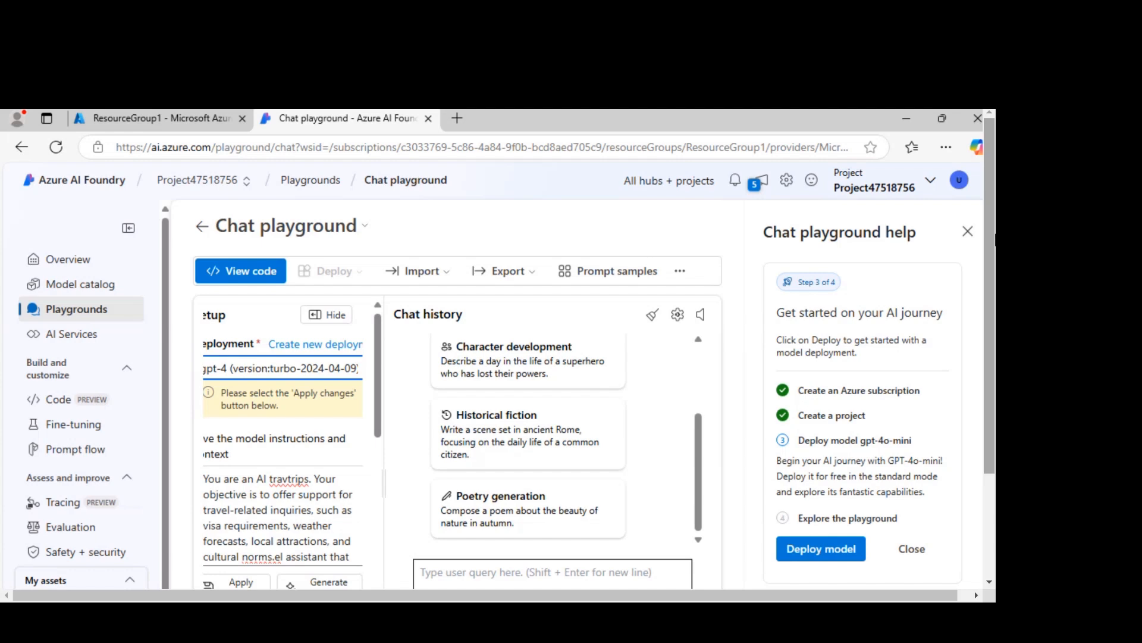
{"action": "mouse_move", "coordinate": [941, 118]}
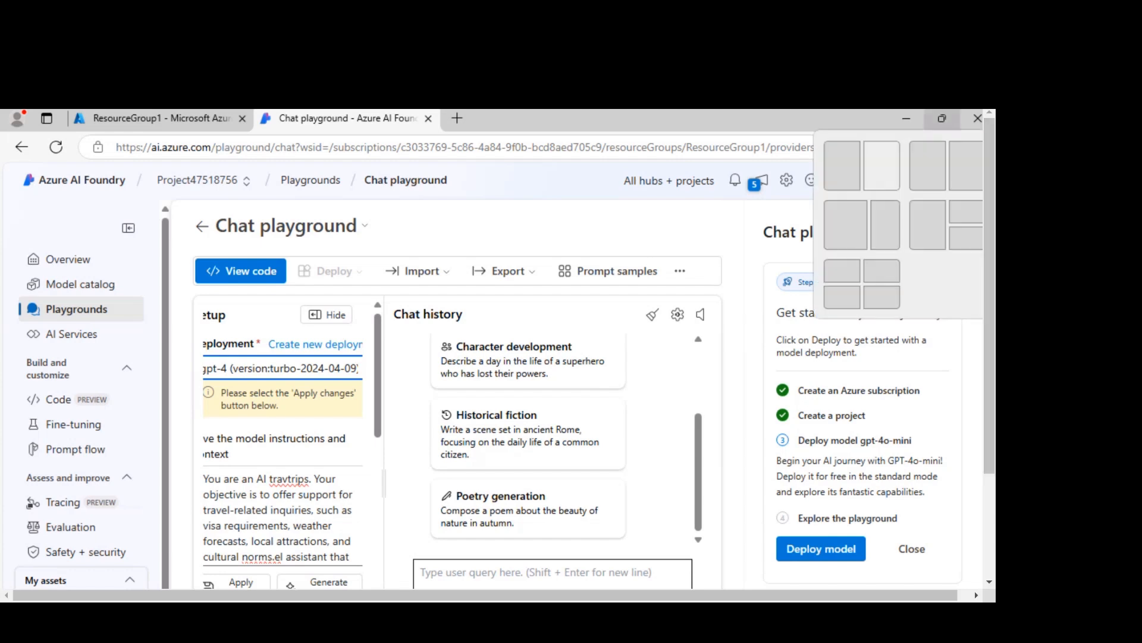